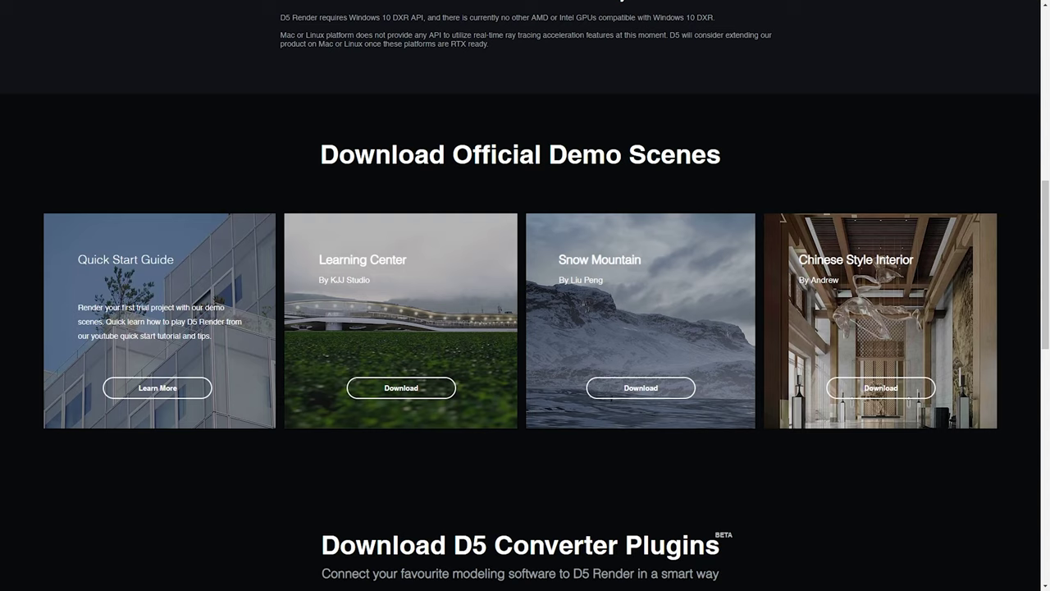
Download the D5 Converter plugin for SketchUp from the D5 Render downloads page.
{"action": "scroll", "coordinate": [919, 271], "scroll_direction": "down", "scroll_amount": 1}
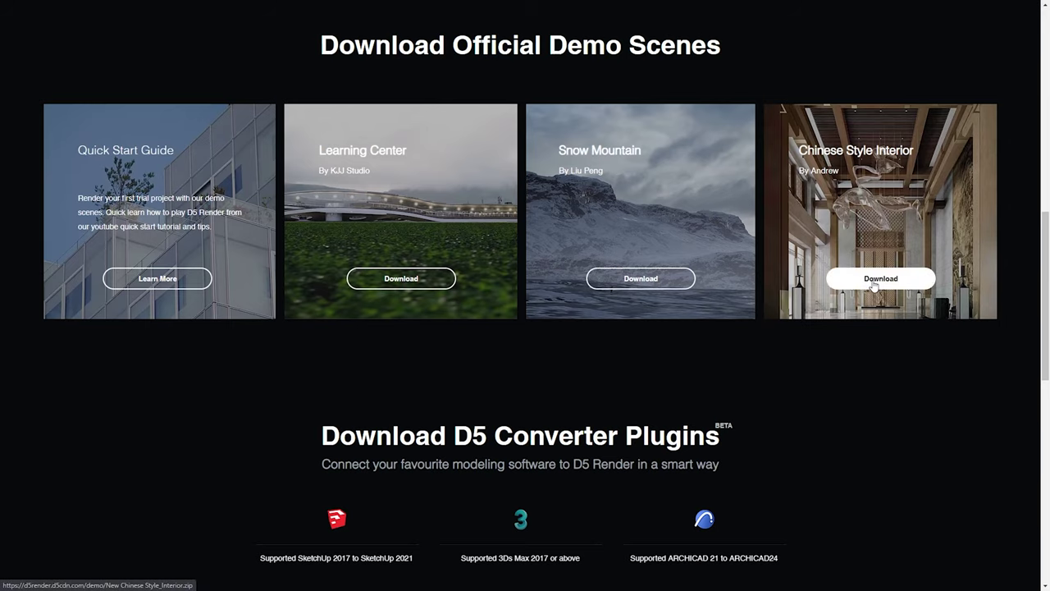
{"action": "scroll", "coordinate": [874, 285], "scroll_direction": "down", "scroll_amount": 3}
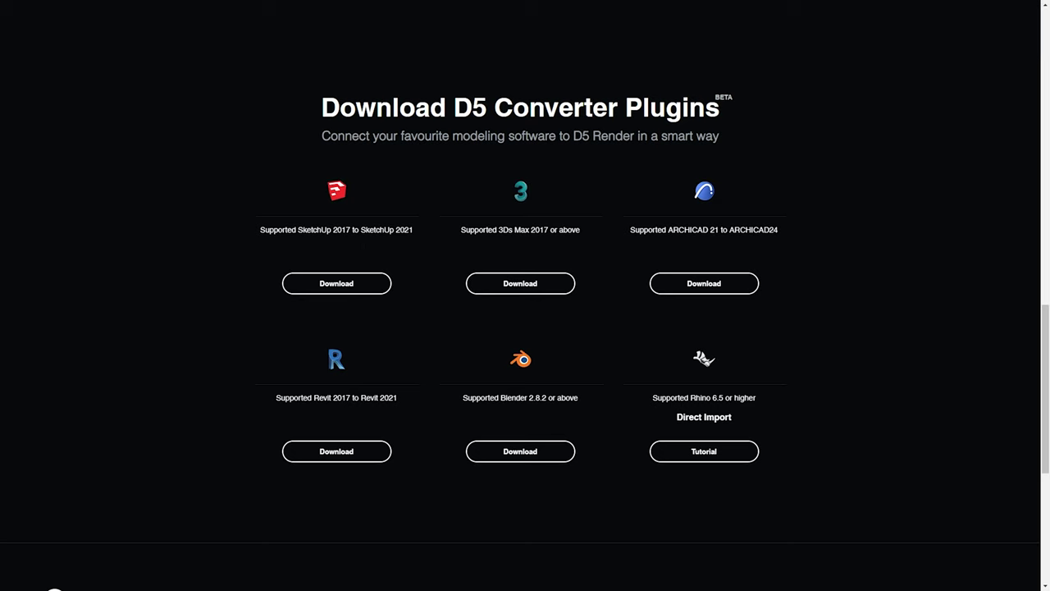
{"action": "scroll", "coordinate": [357, 228], "scroll_direction": "down", "scroll_amount": 1}
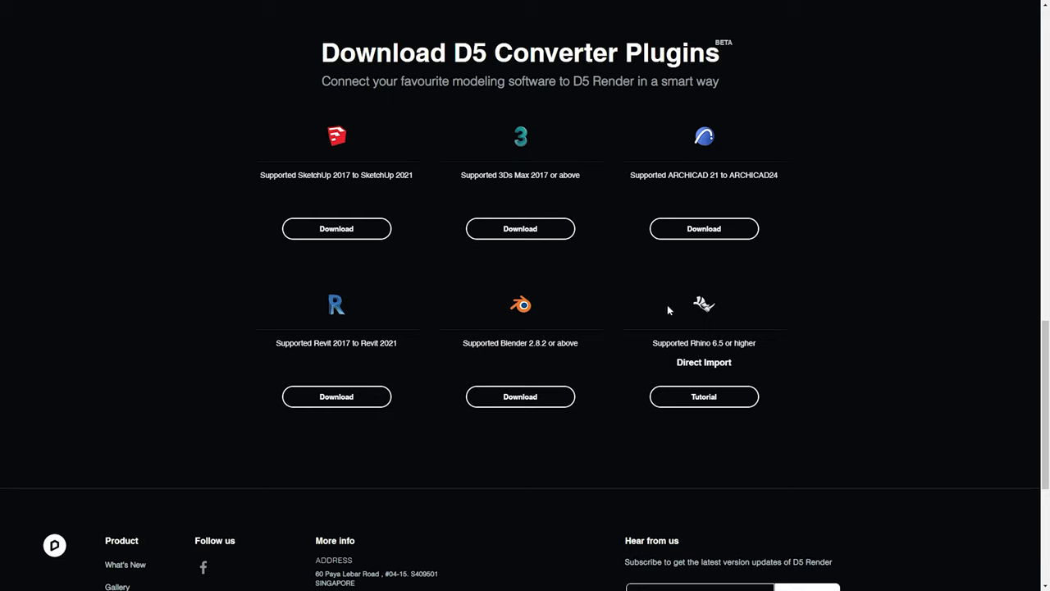
{"action": "left_click", "coordinate": [346, 231]}
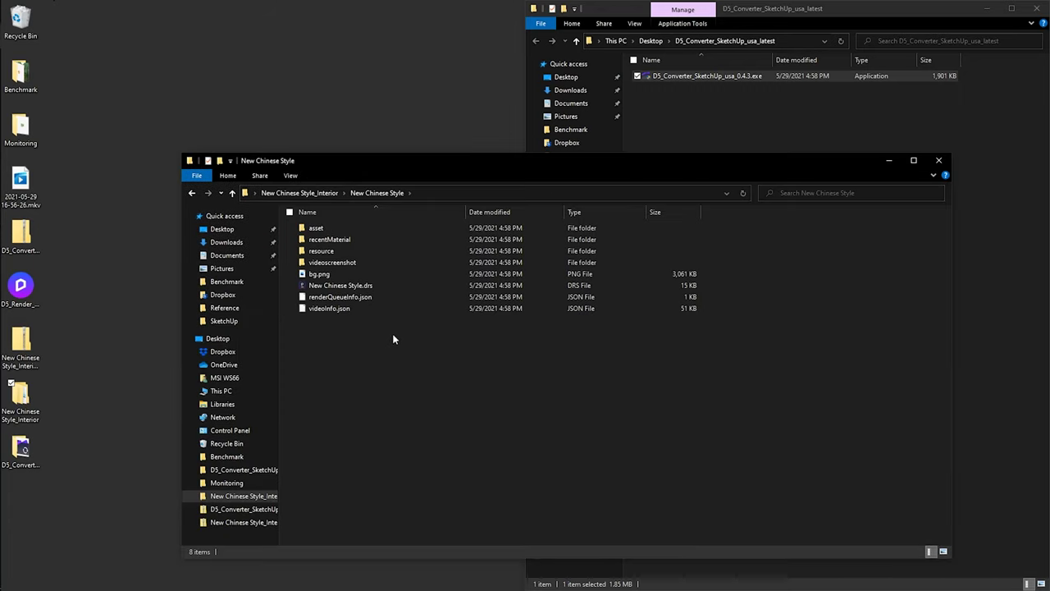
Open the downloaded demo project New Chinese Style.drs in D5 Render.
{"action": "left_click", "coordinate": [339, 286]}
{"action": "double_click", "coordinate": [339, 287]}
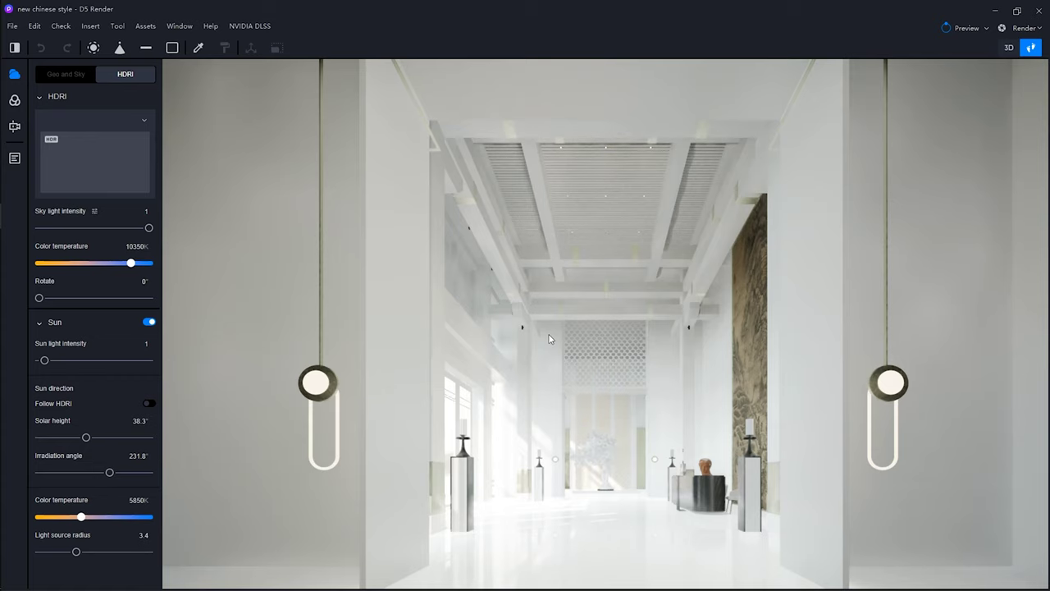
Walk the camera forward through the lobby to the tree and back to examine the interior.
{"action": "key", "text": "w"}
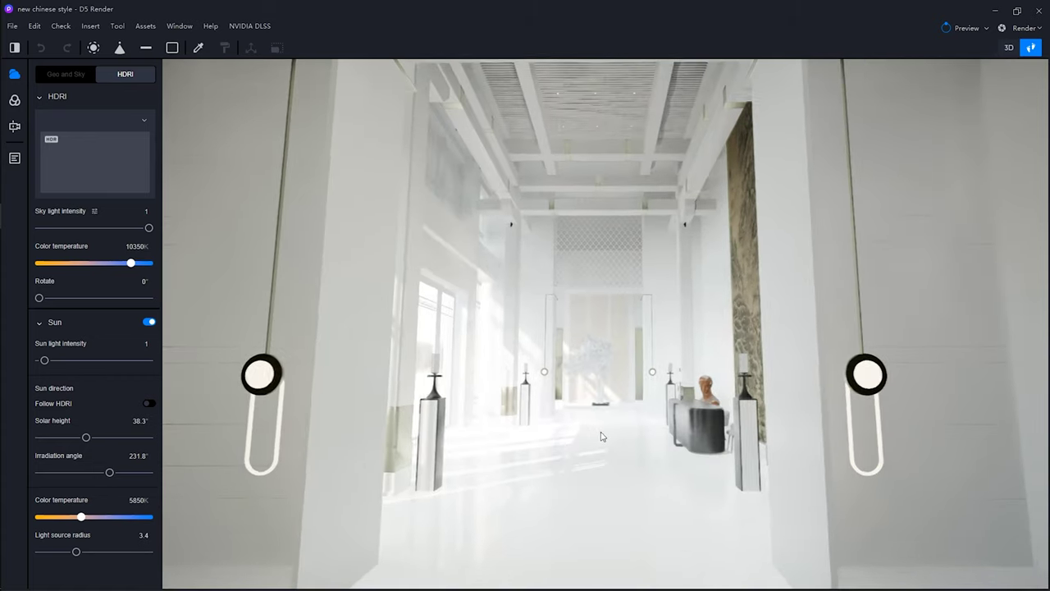
{"action": "key", "text": "w"}
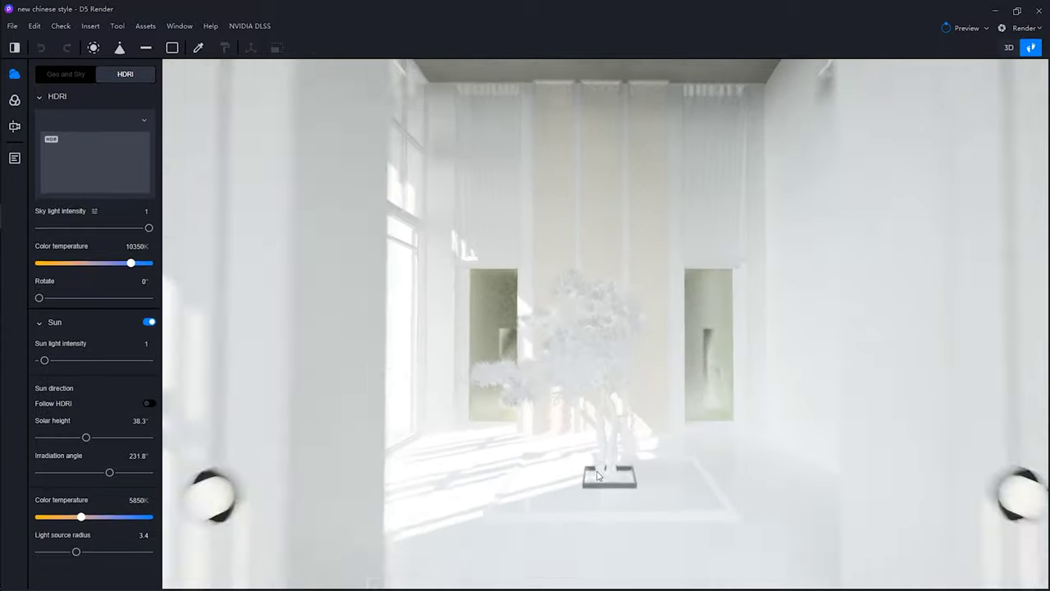
{"action": "key", "text": "s"}
{"action": "key", "text": "s"}
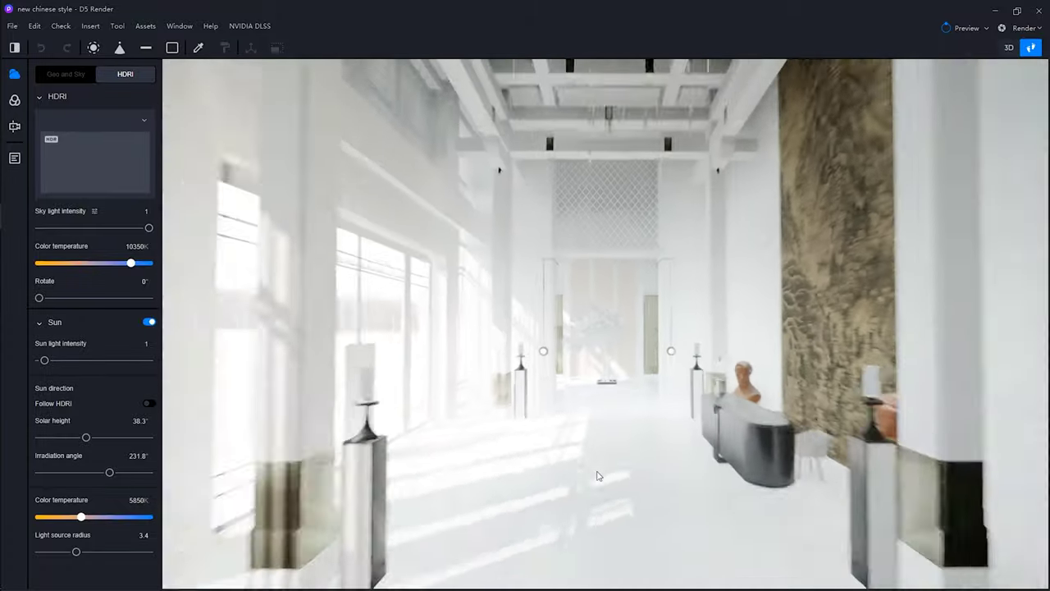
{"action": "key", "text": "w"}
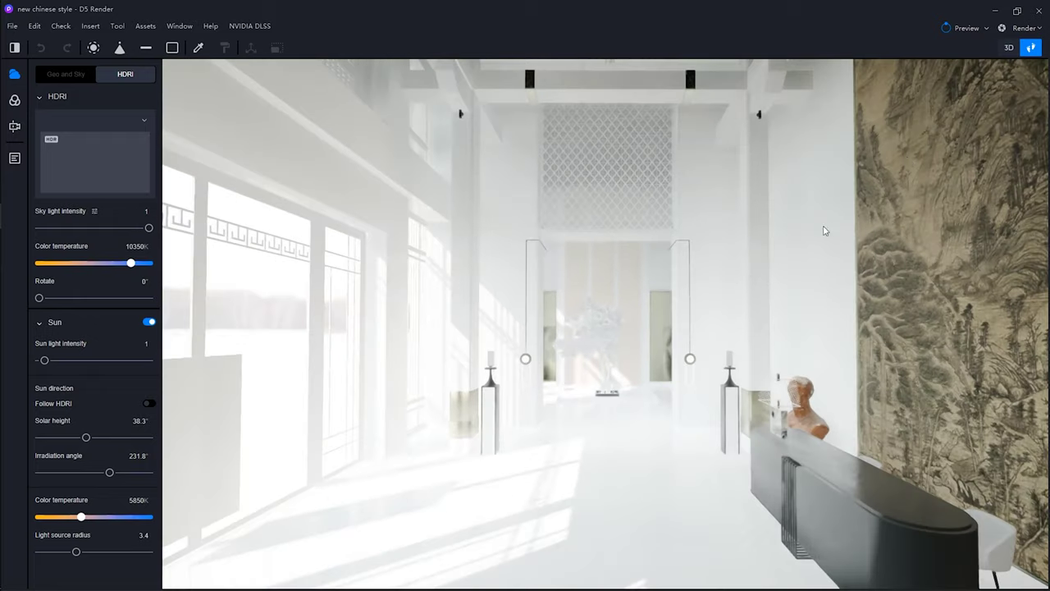
Switch the camera to 3D mode and view the lobby by orbiting and zooming in and out.
{"action": "left_click", "coordinate": [1031, 48]}
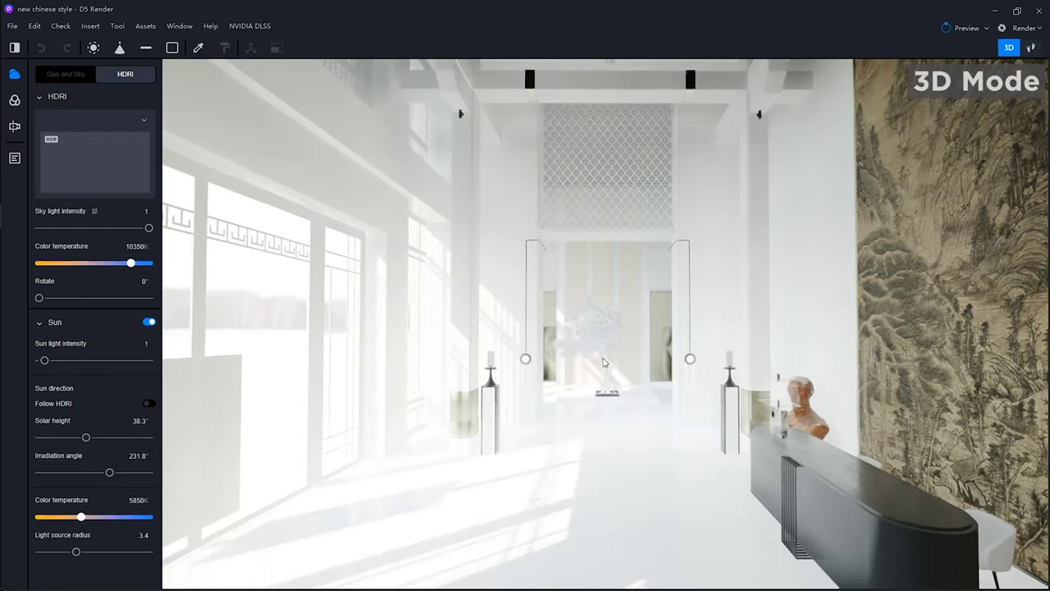
{"action": "mouse_move", "coordinate": [599, 362]}
{"action": "middle_mouse_down"}
{"action": "mouse_move", "coordinate": [628, 348]}
{"action": "mouse_move", "coordinate": [607, 342]}
{"action": "mouse_move", "coordinate": [614, 333]}
{"action": "mouse_move", "coordinate": [628, 340]}
{"action": "mouse_move", "coordinate": [565, 338]}
{"action": "mouse_move", "coordinate": [632, 340]}
{"action": "mouse_move", "coordinate": [572, 335]}
{"action": "mouse_move", "coordinate": [586, 345]}
{"action": "middle_mouse_up"}
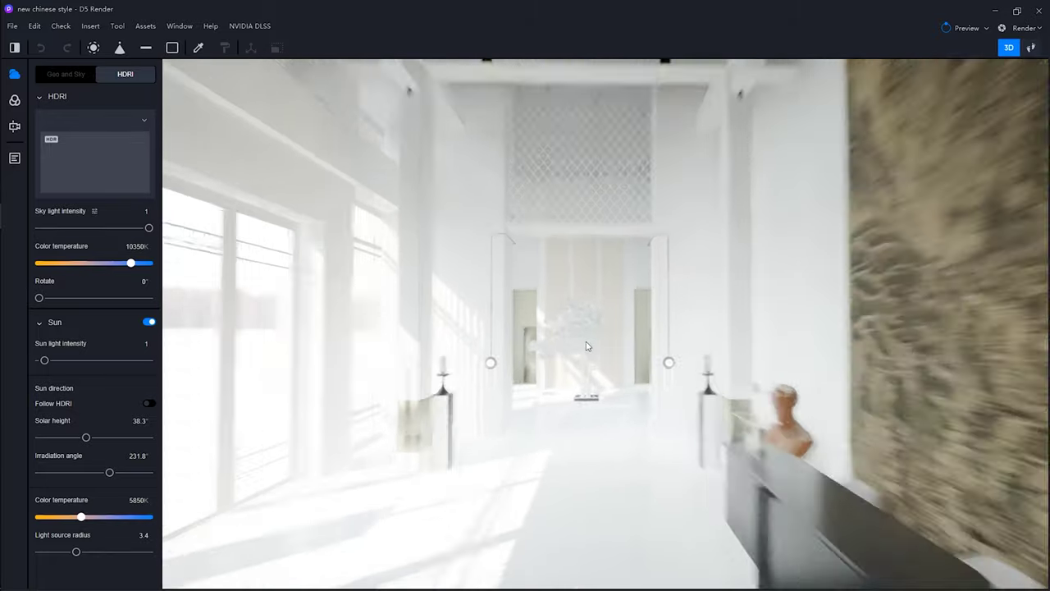
{"action": "scroll", "coordinate": [587, 344], "scroll_direction": "up", "scroll_amount": 4}
{"action": "scroll", "coordinate": [588, 338], "scroll_direction": "down", "scroll_amount": 4}
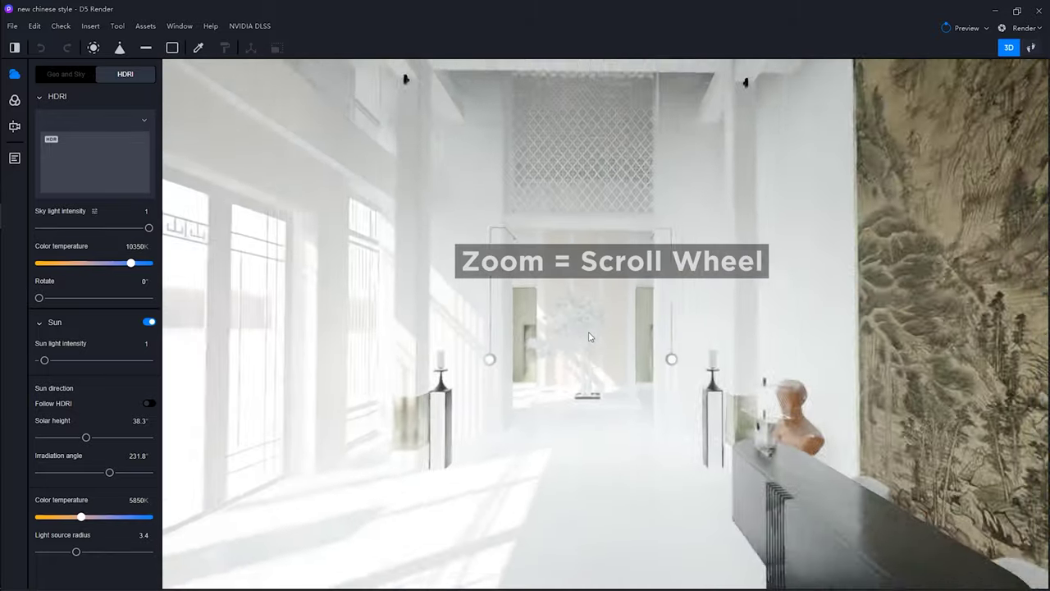
{"action": "scroll", "coordinate": [588, 336], "scroll_direction": "down", "scroll_amount": 4}
{"action": "scroll", "coordinate": [586, 337], "scroll_direction": "up", "scroll_amount": 5}
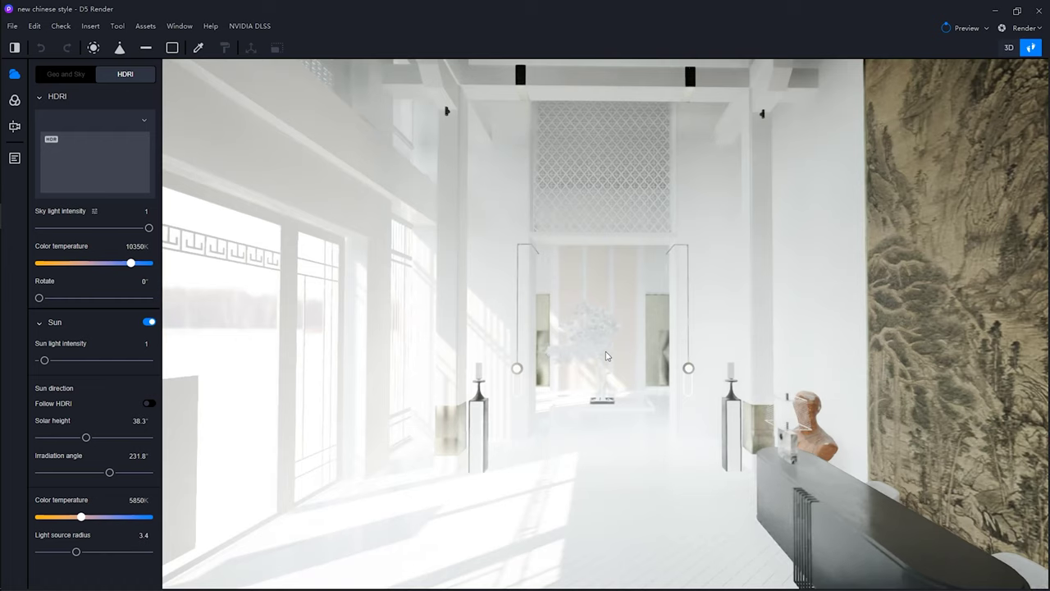
Examine the lobby from higher and lower camera heights in walk-through mode, moving forward and backward.
{"action": "key", "text": "e"}
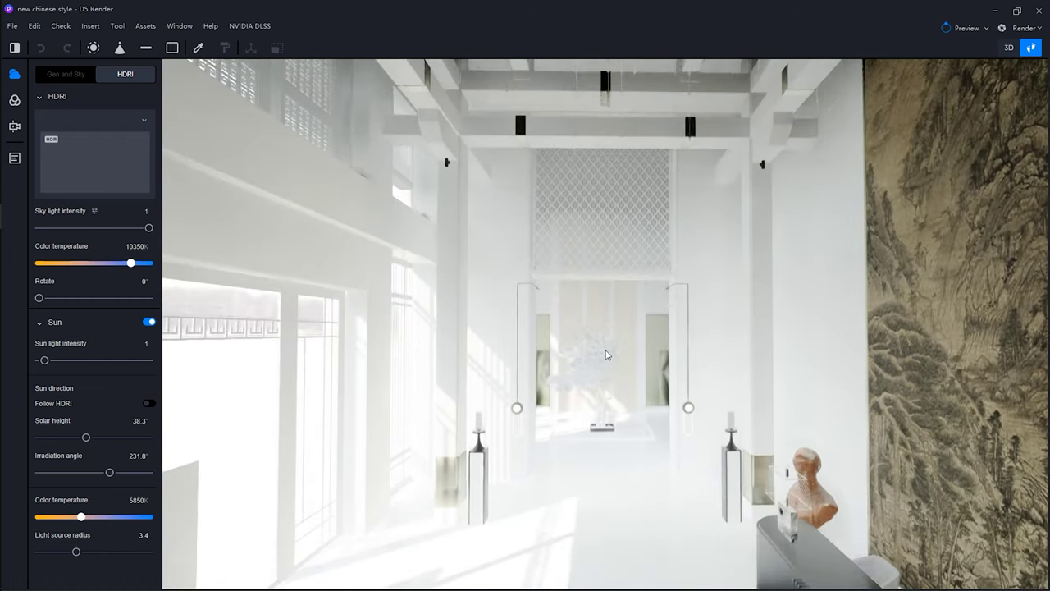
{"action": "key", "text": "q"}
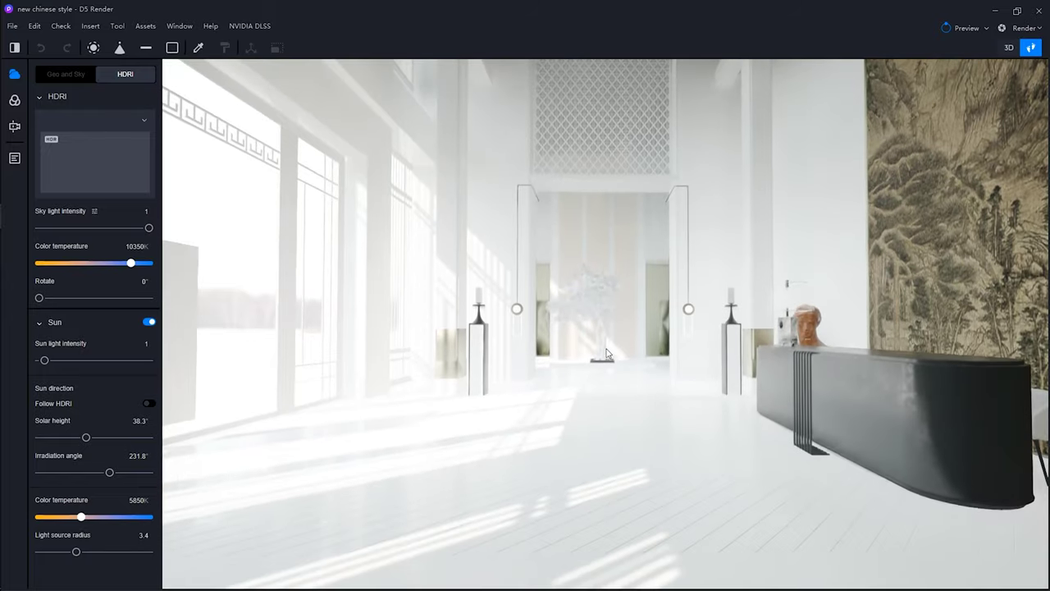
{"action": "key", "text": "w"}
{"action": "key", "text": "s"}
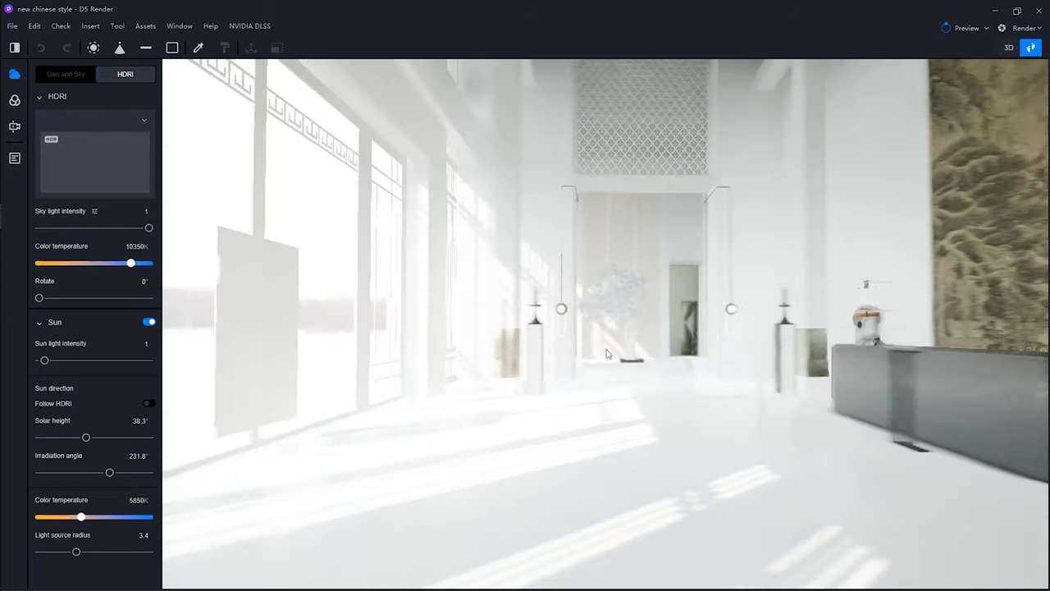
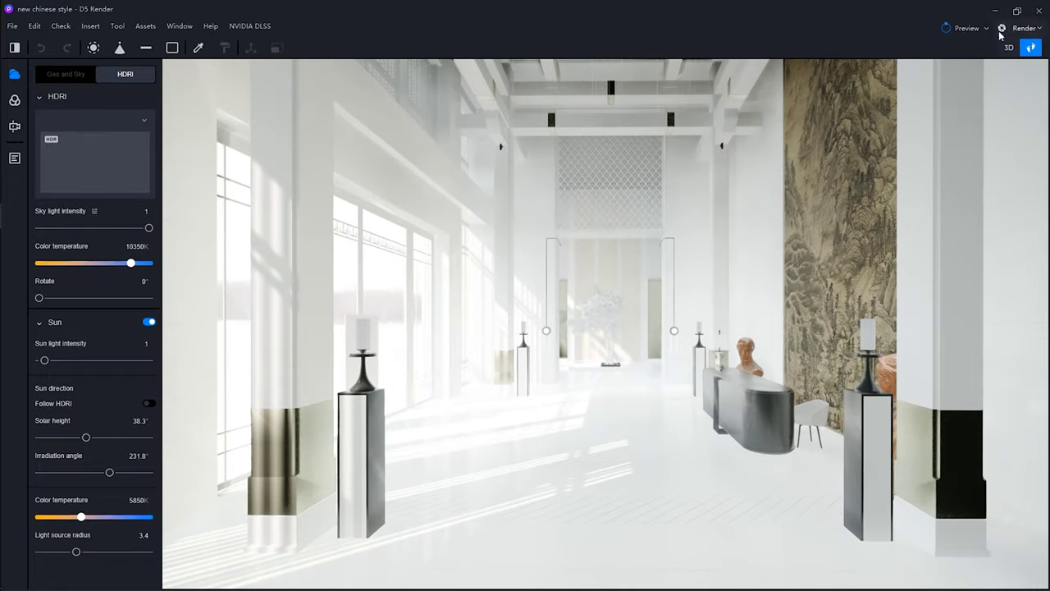
Set the preview to High Quality and inspect the lobby from nearer and farther viewpoints.
{"action": "left_click", "coordinate": [986, 28]}
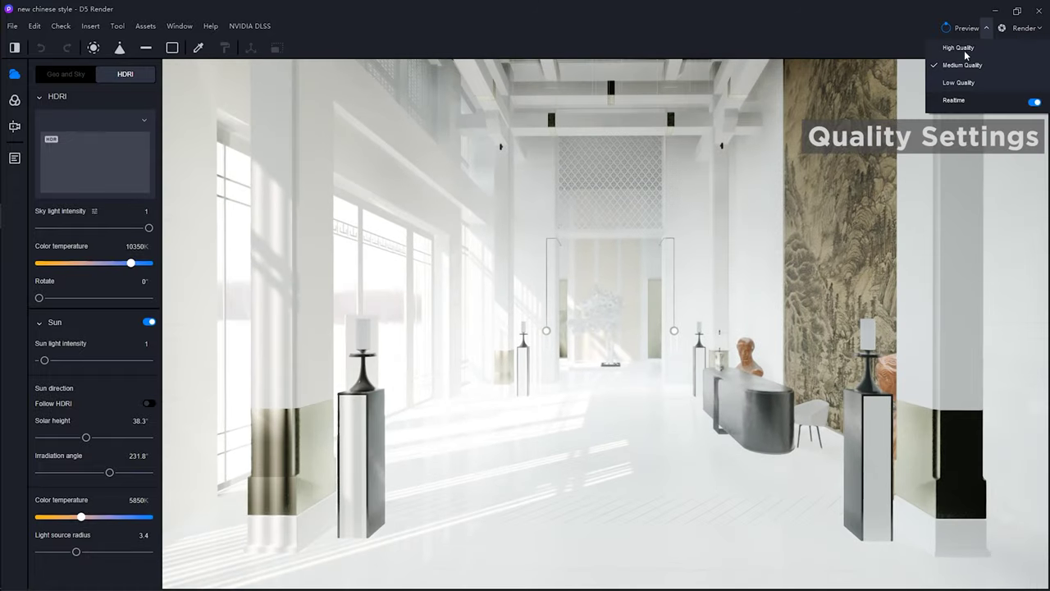
{"action": "left_click", "coordinate": [965, 48]}
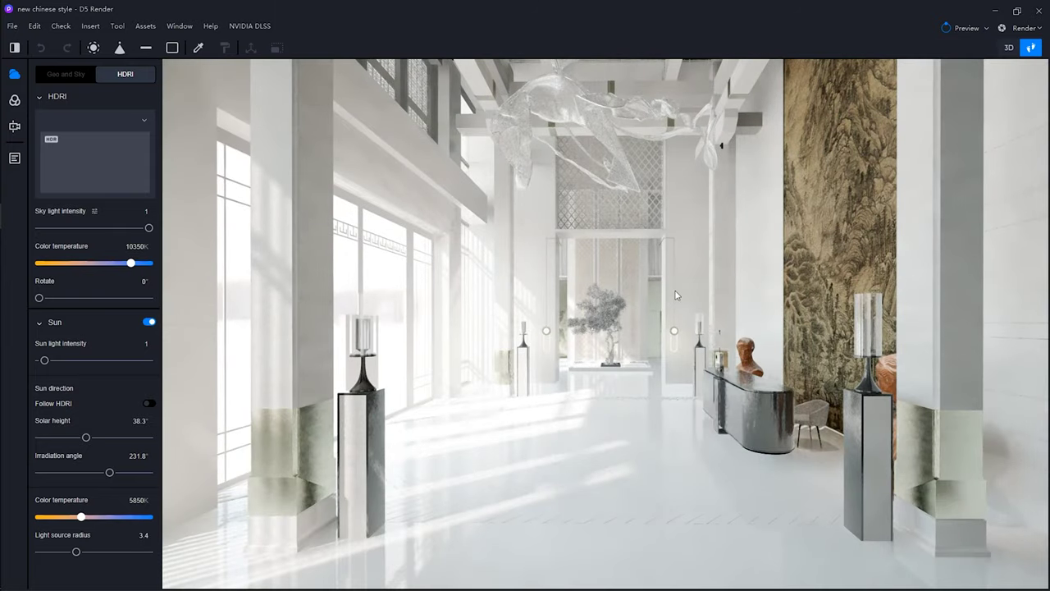
{"action": "scroll", "coordinate": [646, 303], "scroll_direction": "down", "scroll_amount": 3}
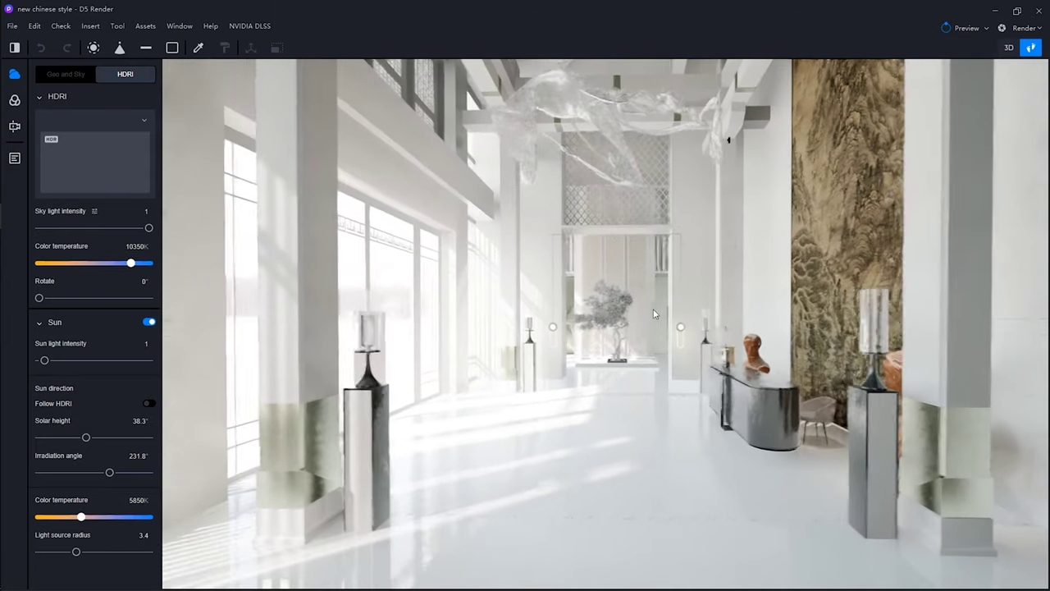
{"action": "scroll", "coordinate": [648, 320], "scroll_direction": "down", "scroll_amount": 5}
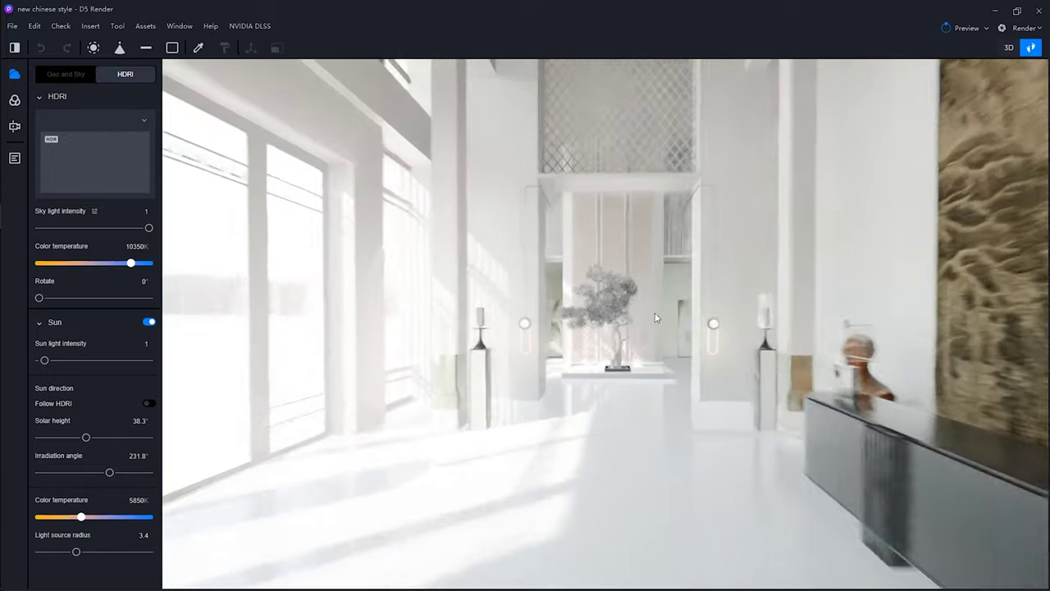
{"action": "scroll", "coordinate": [655, 316], "scroll_direction": "up", "scroll_amount": 5}
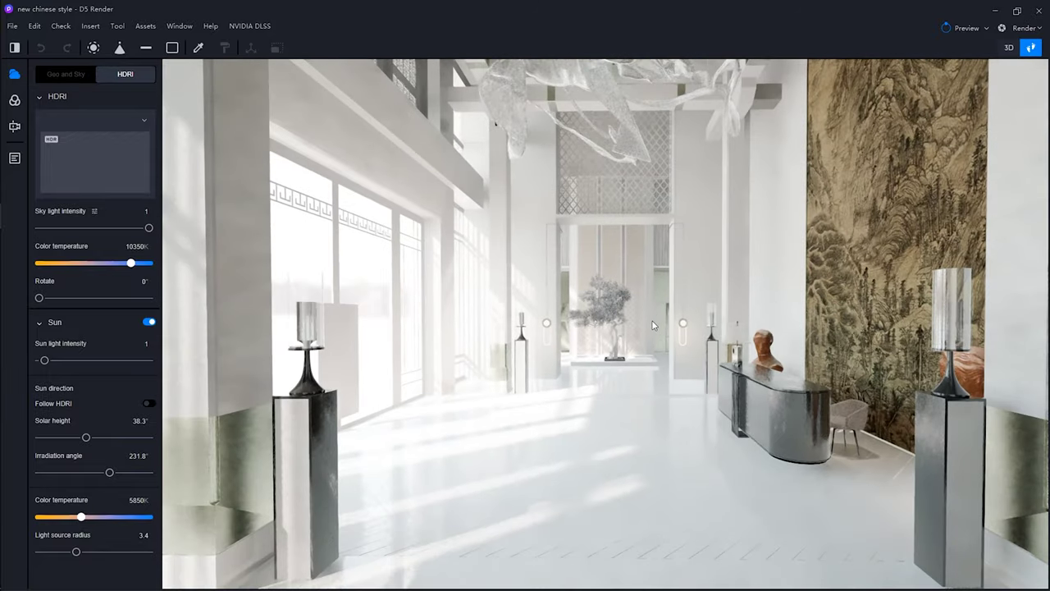
Review the preview quality options and shift the camera slightly within the lobby.
{"action": "left_click", "coordinate": [986, 28]}
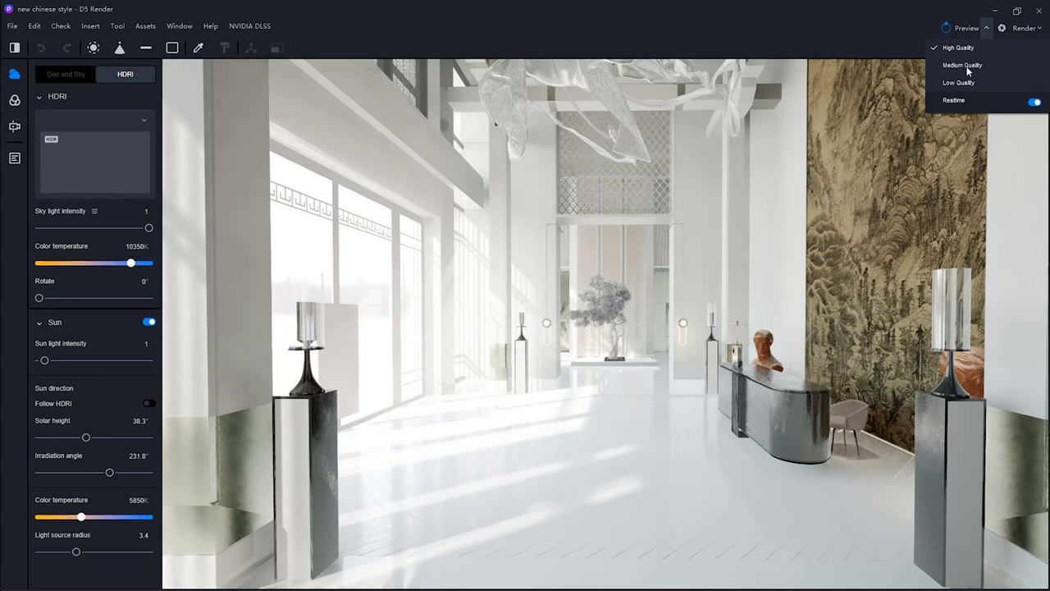
{"action": "left_click", "coordinate": [963, 65]}
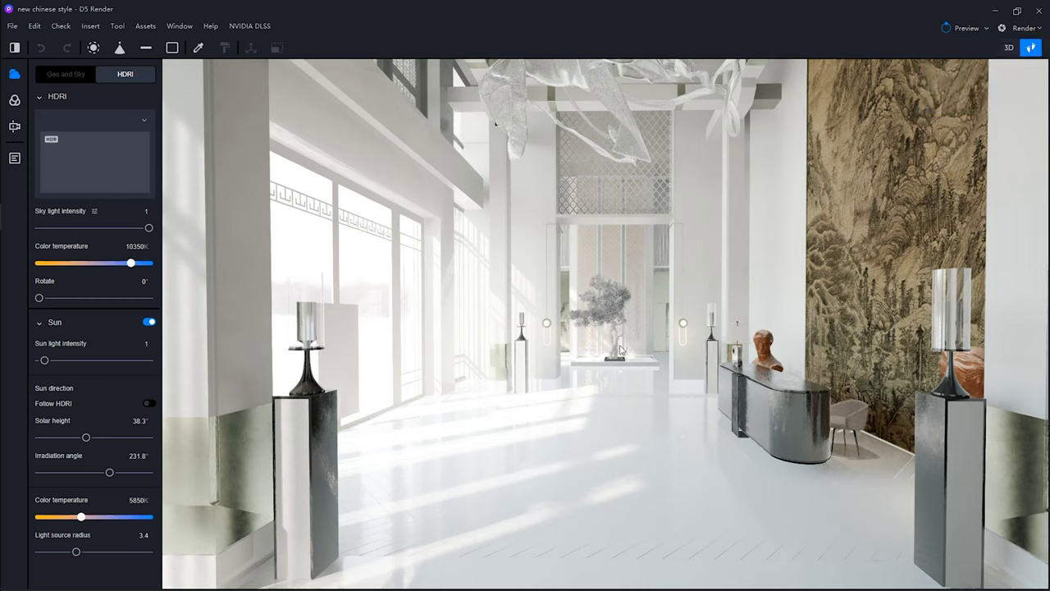
{"action": "key", "text": "w"}
{"action": "key", "text": "a"}
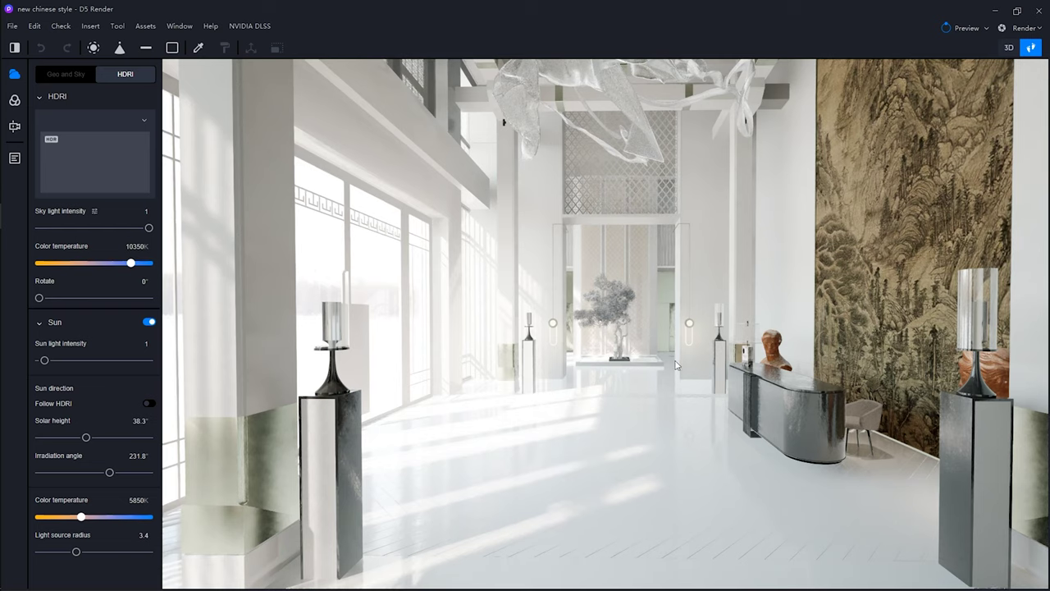
Tilt the camera up toward the ceiling and examine the hanging glass sculpture up close.
{"action": "right_click_drag", "start_coordinate": [663, 376], "coordinate": [660, 234]}
{"action": "scroll", "coordinate": [657, 228], "scroll_direction": "up", "scroll_amount": 5}
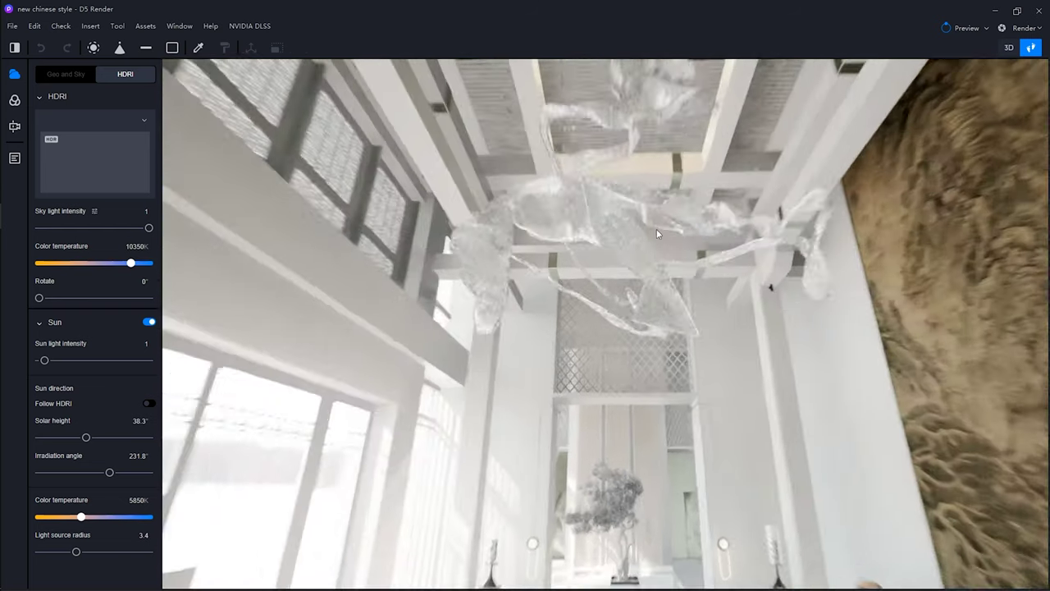
{"action": "scroll", "coordinate": [649, 274], "scroll_direction": "up", "scroll_amount": 6}
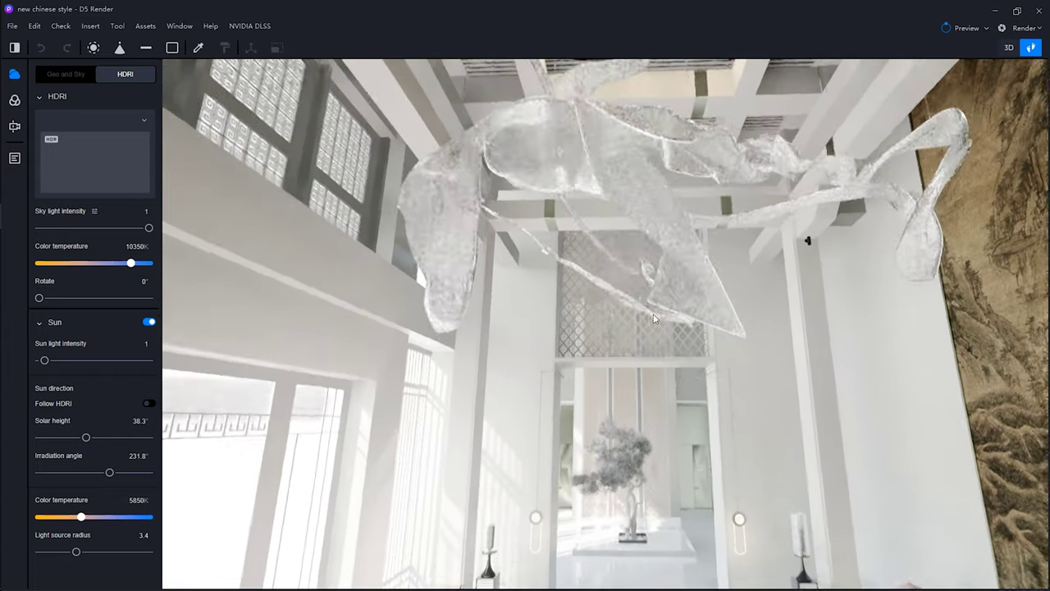
{"action": "scroll", "coordinate": [672, 277], "scroll_direction": "up", "scroll_amount": 6}
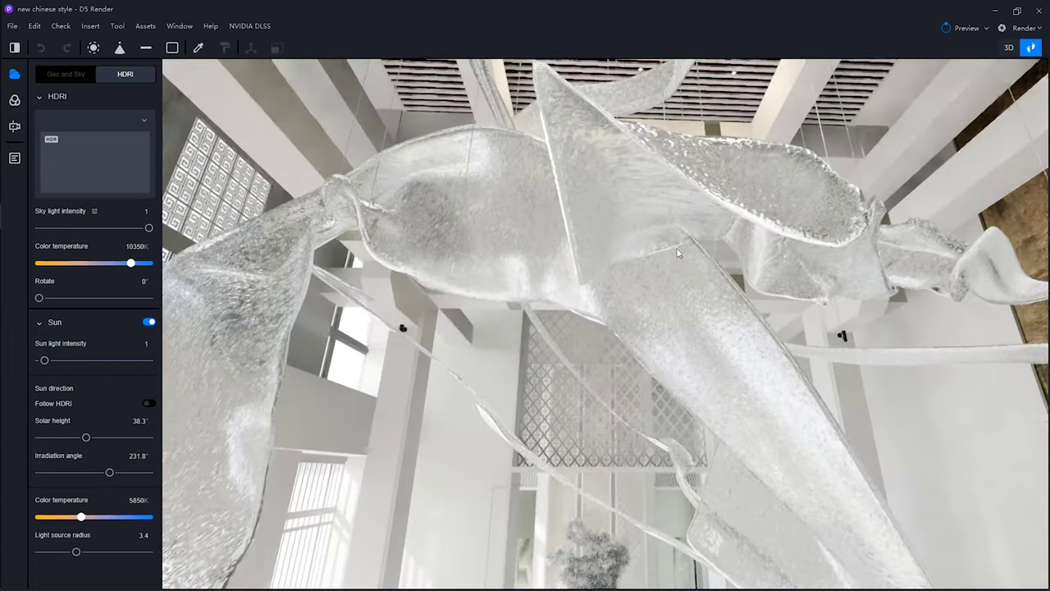
{"action": "scroll", "coordinate": [645, 227], "scroll_direction": "up", "scroll_amount": 6}
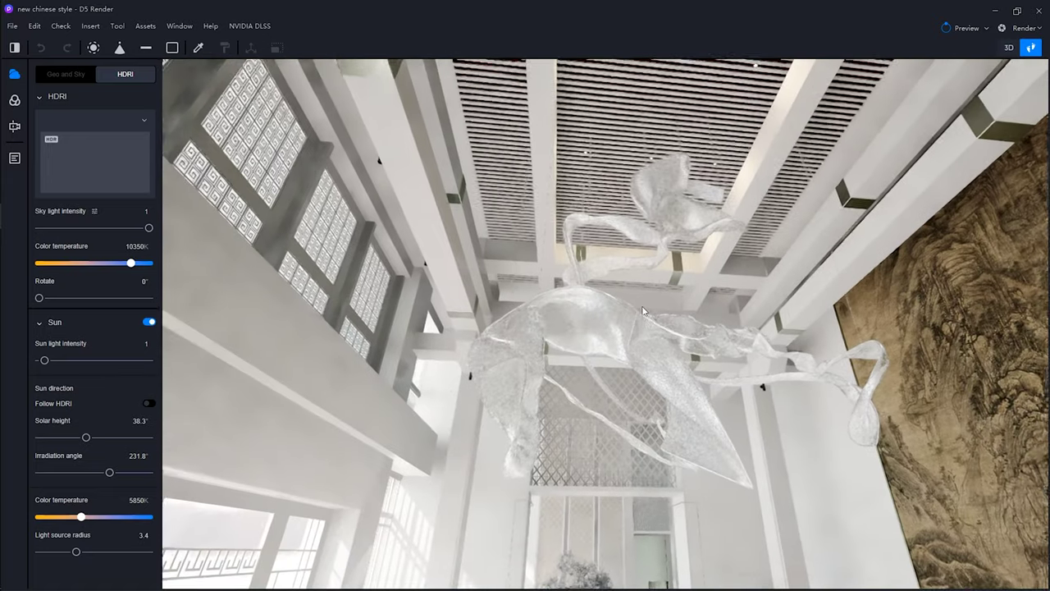
{"action": "scroll", "coordinate": [649, 314], "scroll_direction": "up", "scroll_amount": 5}
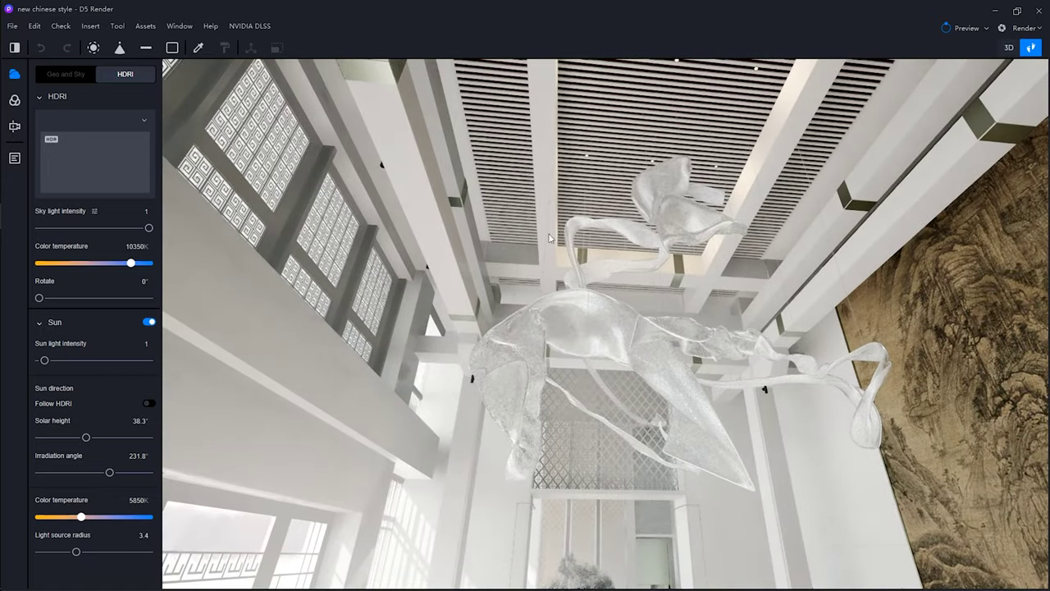
Show the scene list and view the saved cameras scene 1, scene 2 and scene 3 in turn.
{"action": "left_click", "coordinate": [13, 162]}
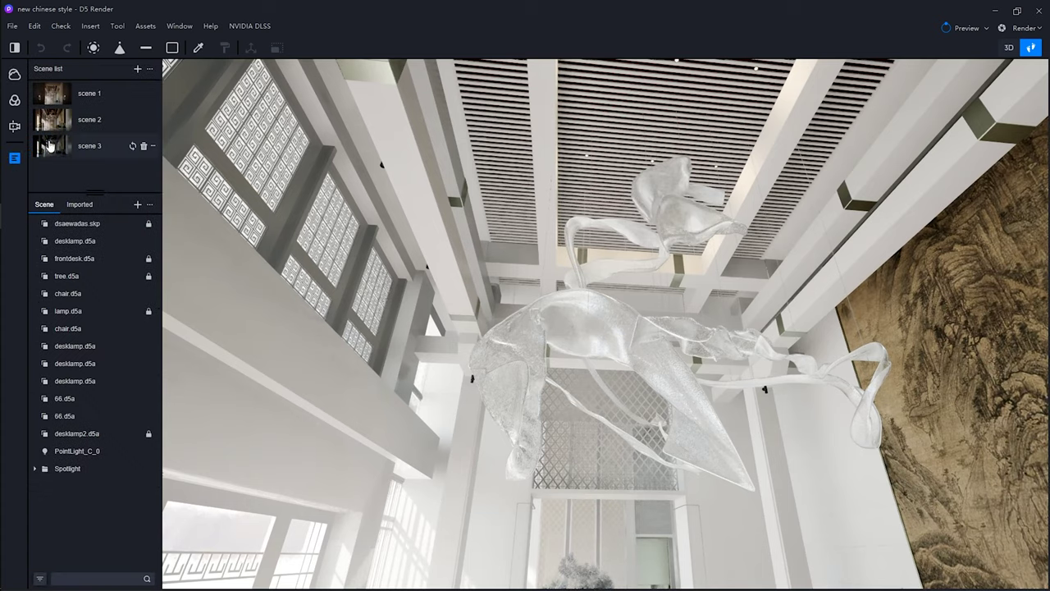
{"action": "left_click", "coordinate": [96, 96]}
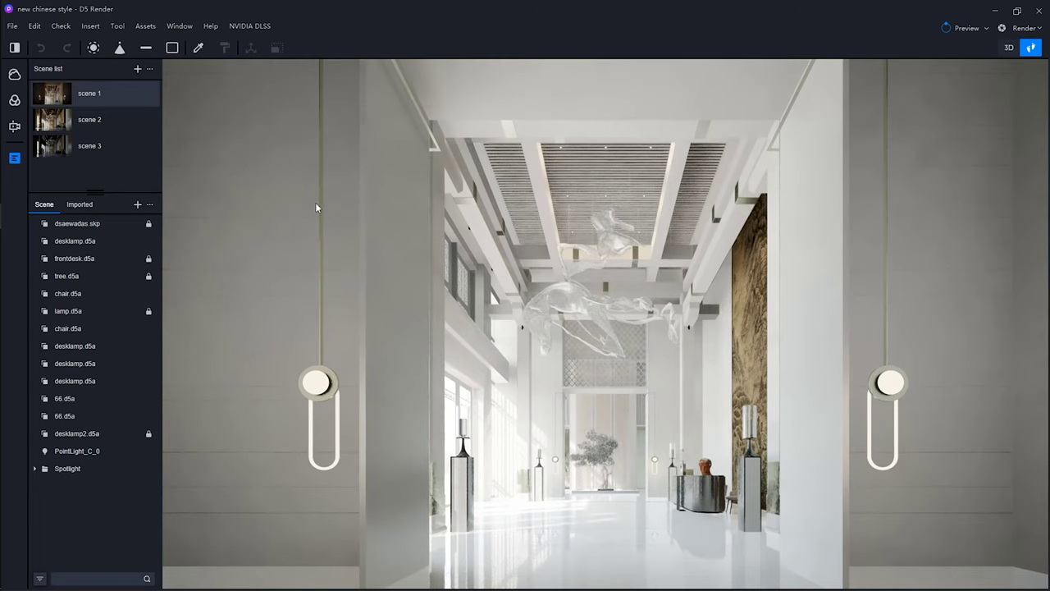
{"action": "left_click", "coordinate": [93, 122]}
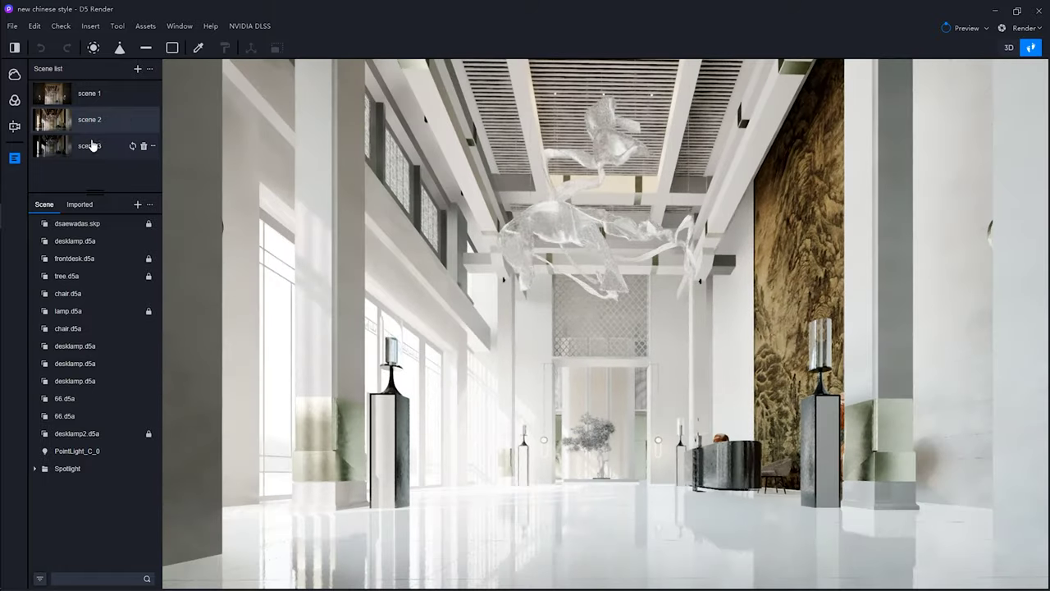
{"action": "left_click", "coordinate": [88, 139]}
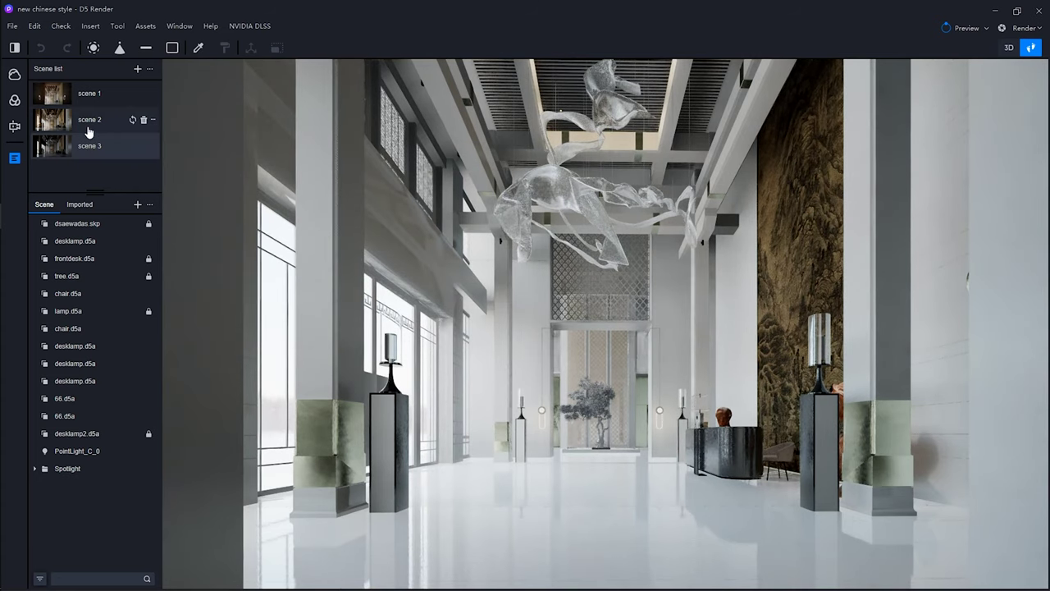
Look through the list, camera, filter and sky settings to see what each set of options contains.
{"action": "key", "text": "alt+4"}
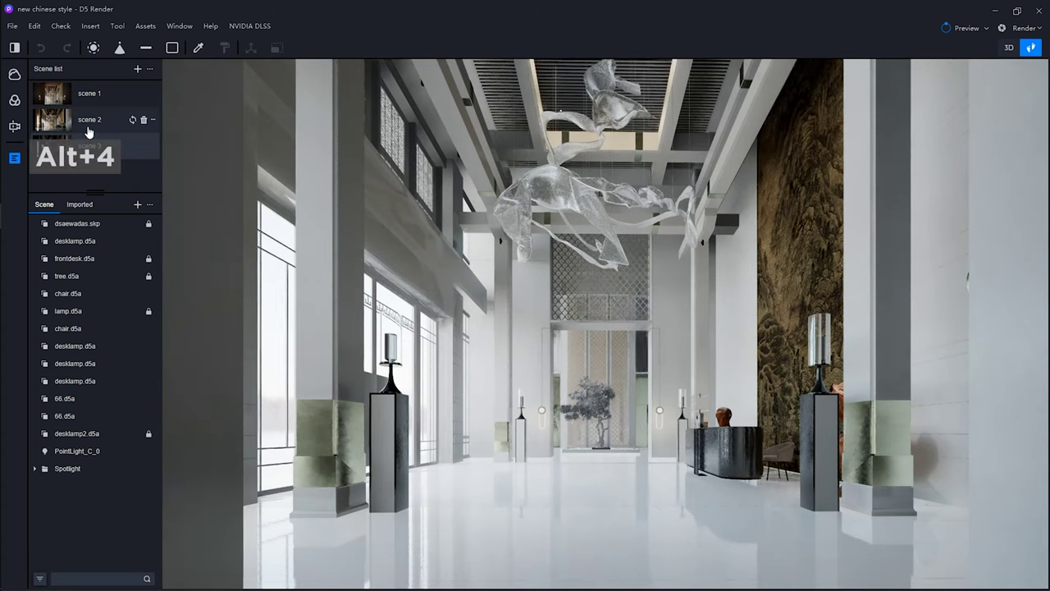
{"action": "key", "text": "alt+3"}
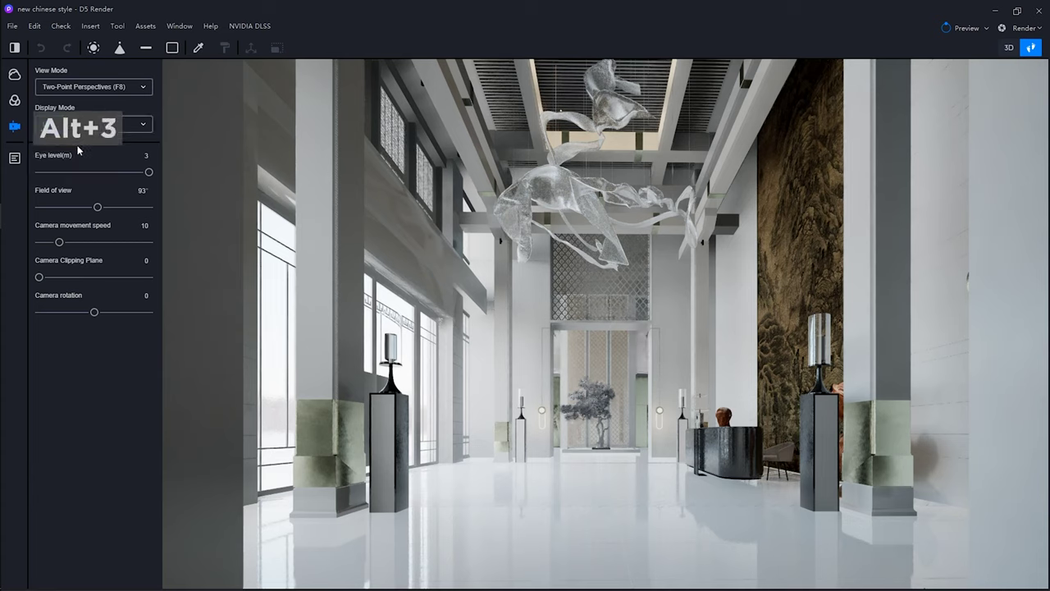
{"action": "key", "text": "alt+2"}
{"action": "key", "text": "alt+1"}
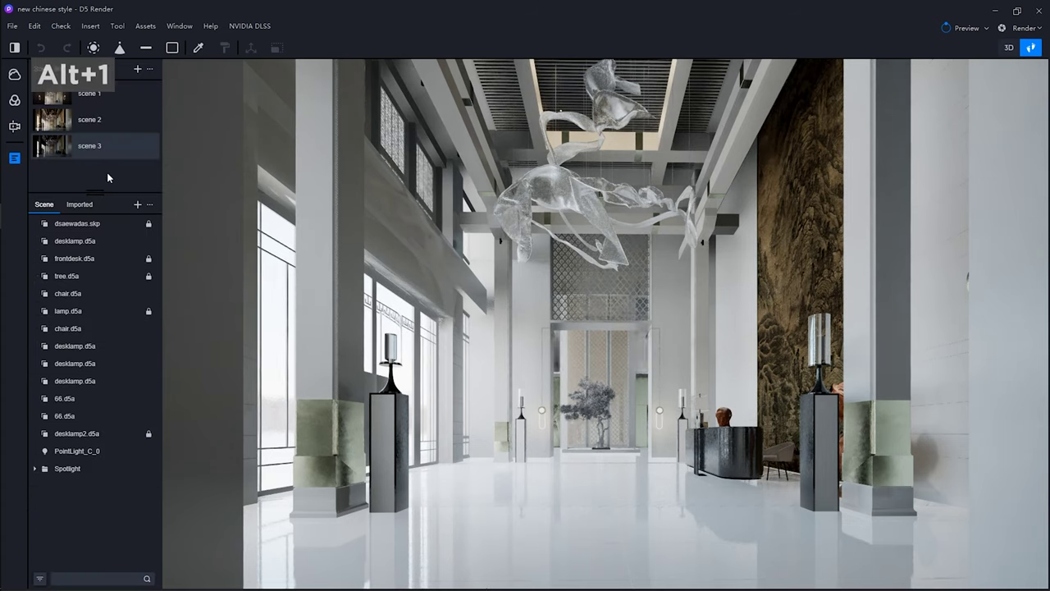
{"action": "left_click", "coordinate": [14, 102]}
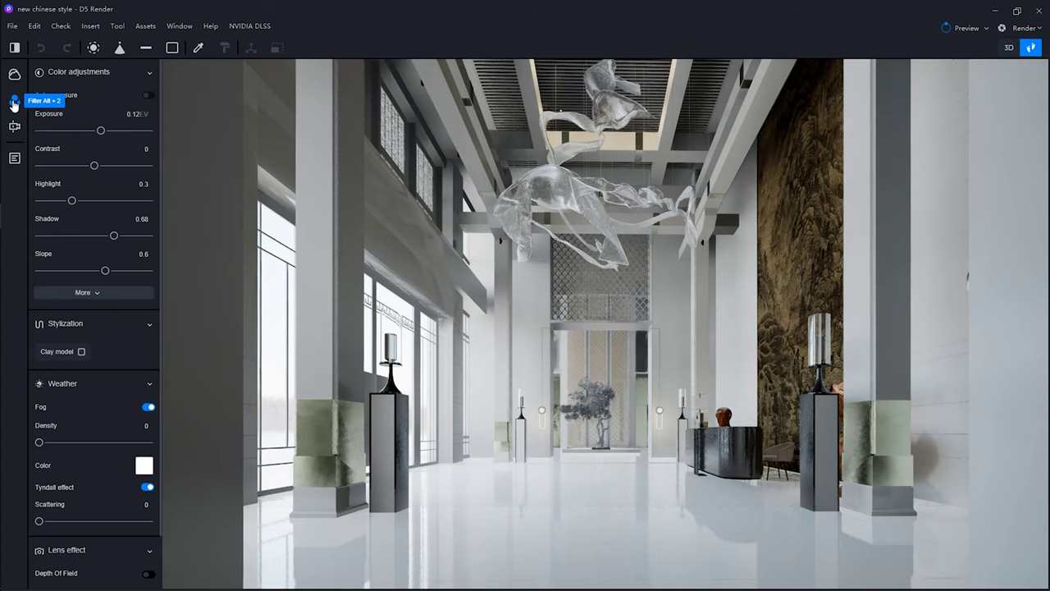
{"action": "left_click", "coordinate": [14, 127]}
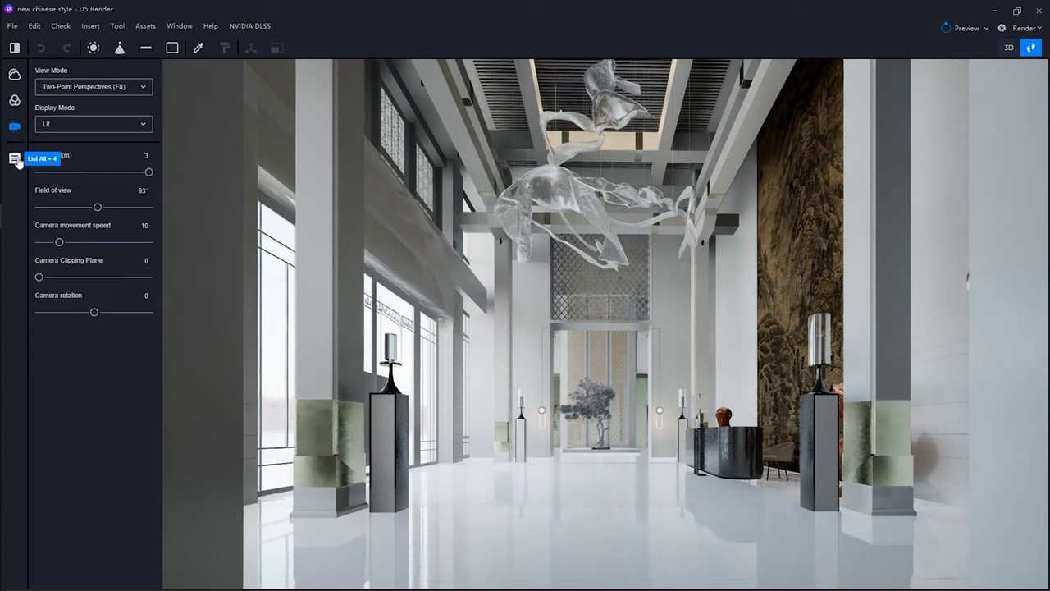
Return to the scene list and recall scene 1, scene 2 and scene 3 to compare their lighting and framing.
{"action": "left_click", "coordinate": [15, 159]}
{"action": "left_click", "coordinate": [86, 93]}
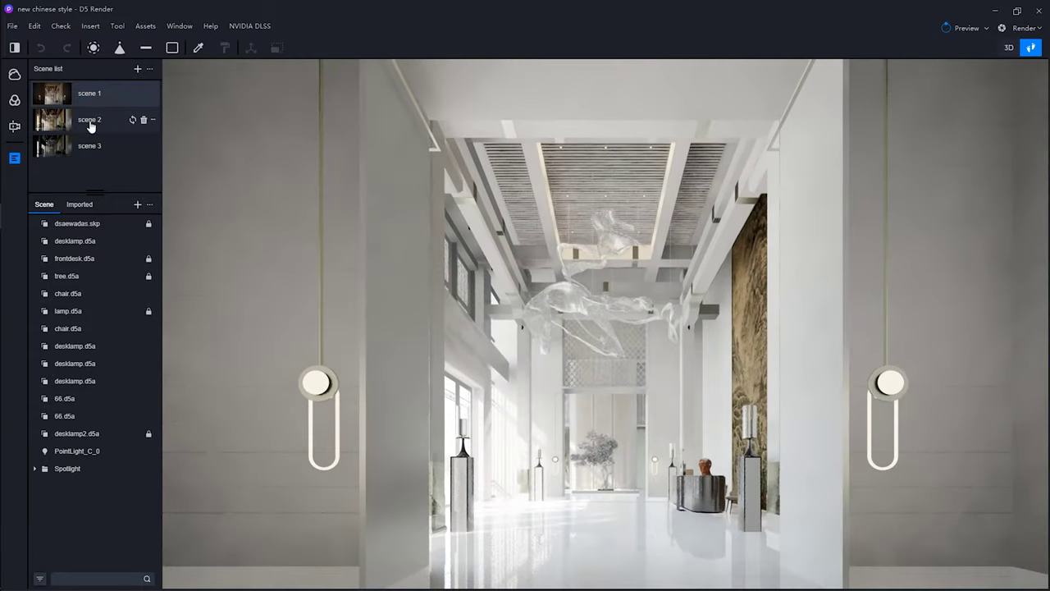
{"action": "left_click", "coordinate": [89, 120]}
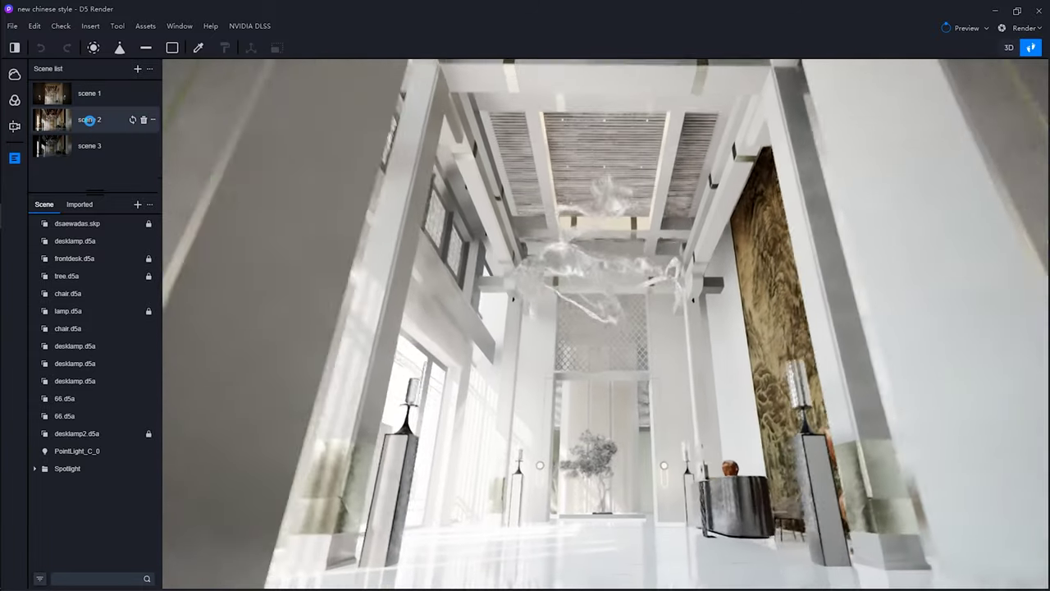
{"action": "left_click", "coordinate": [91, 145]}
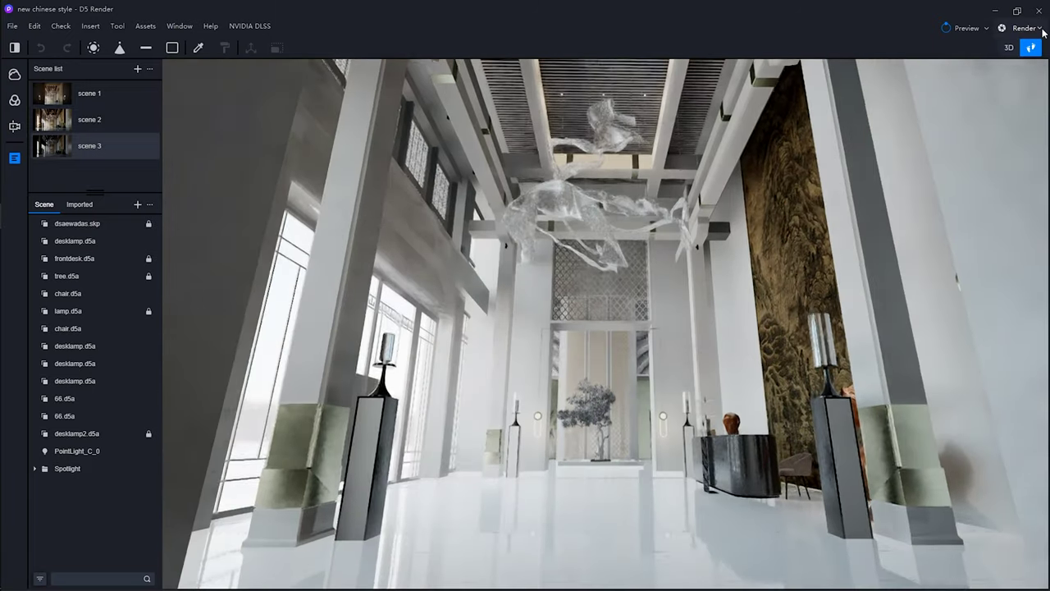
Enter video render mode, play part of the first clip's camera move from scene1 to scene2, and exit video mode.
{"action": "left_click", "coordinate": [1040, 28]}
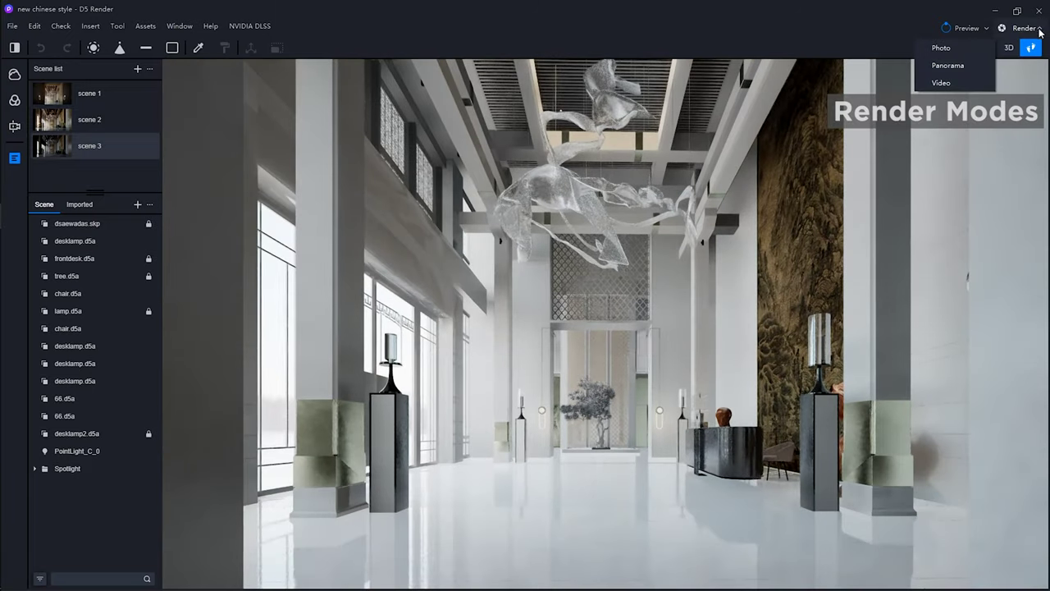
{"action": "left_click", "coordinate": [943, 84]}
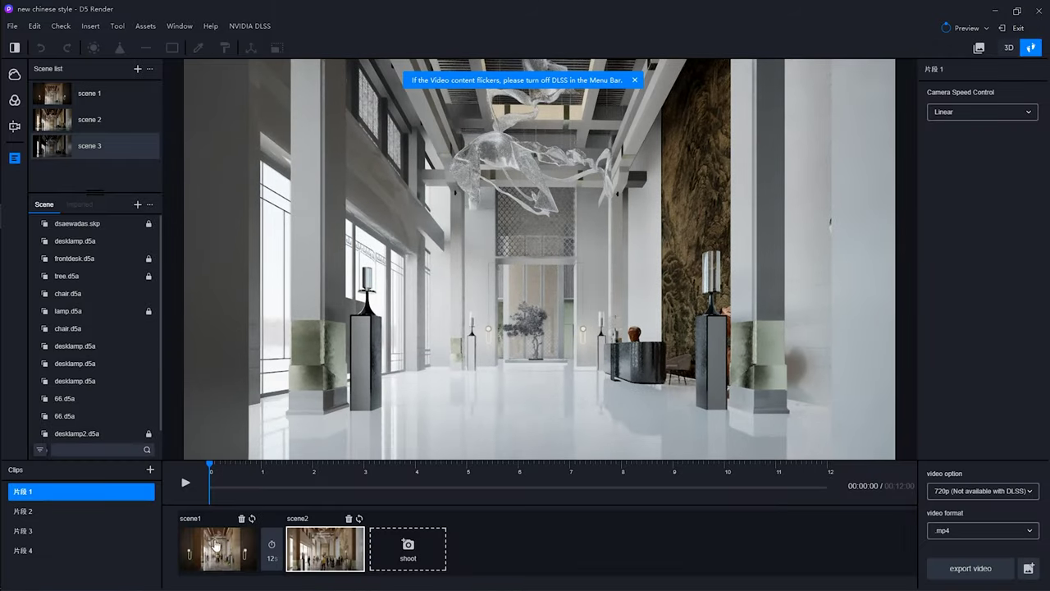
{"action": "left_click", "coordinate": [214, 551]}
{"action": "left_click", "coordinate": [186, 485]}
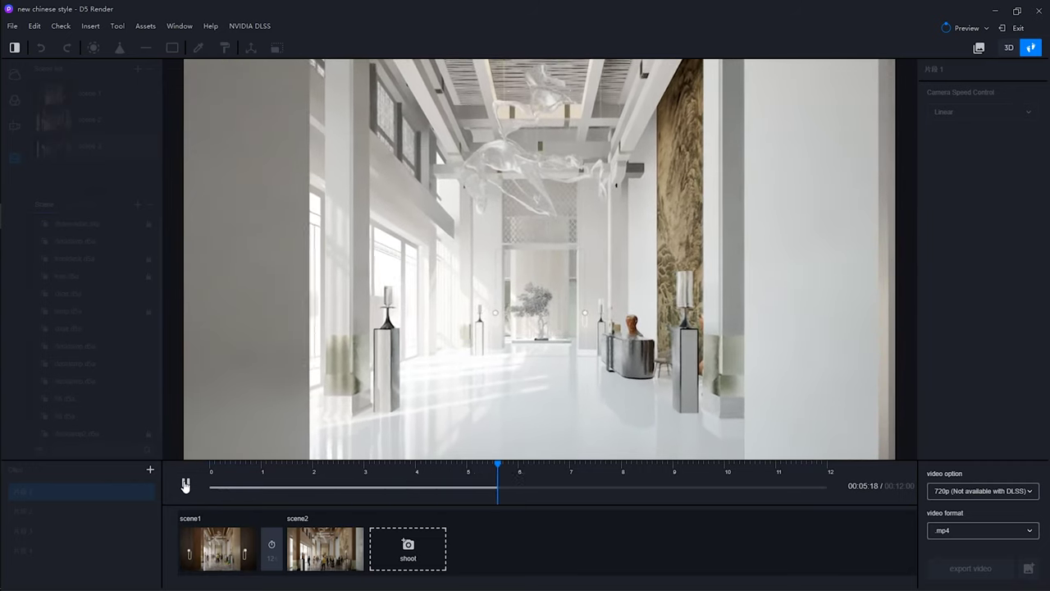
{"action": "left_click", "coordinate": [185, 485]}
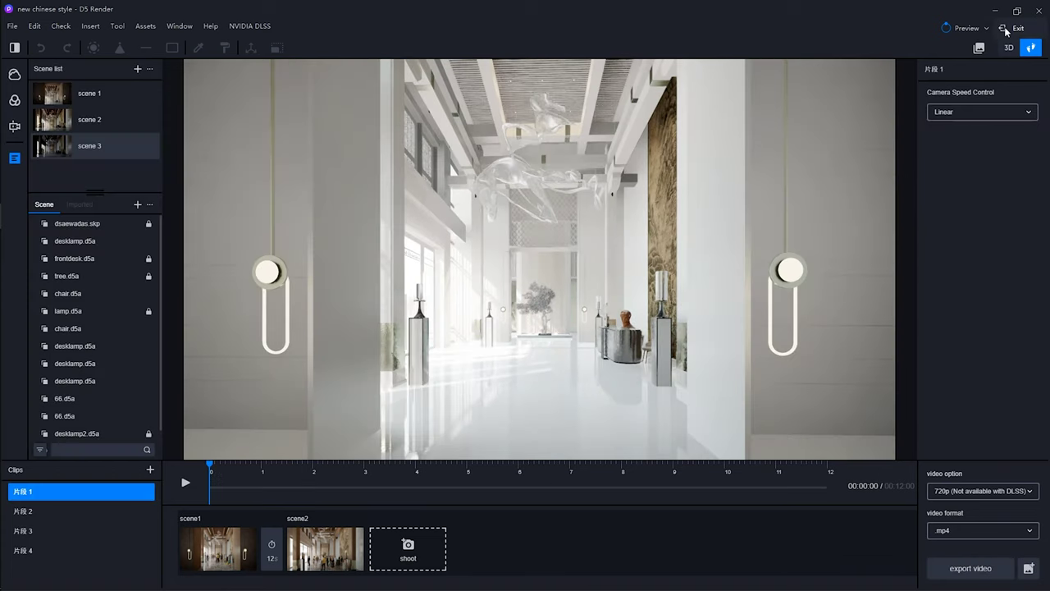
{"action": "left_click", "coordinate": [1006, 30]}
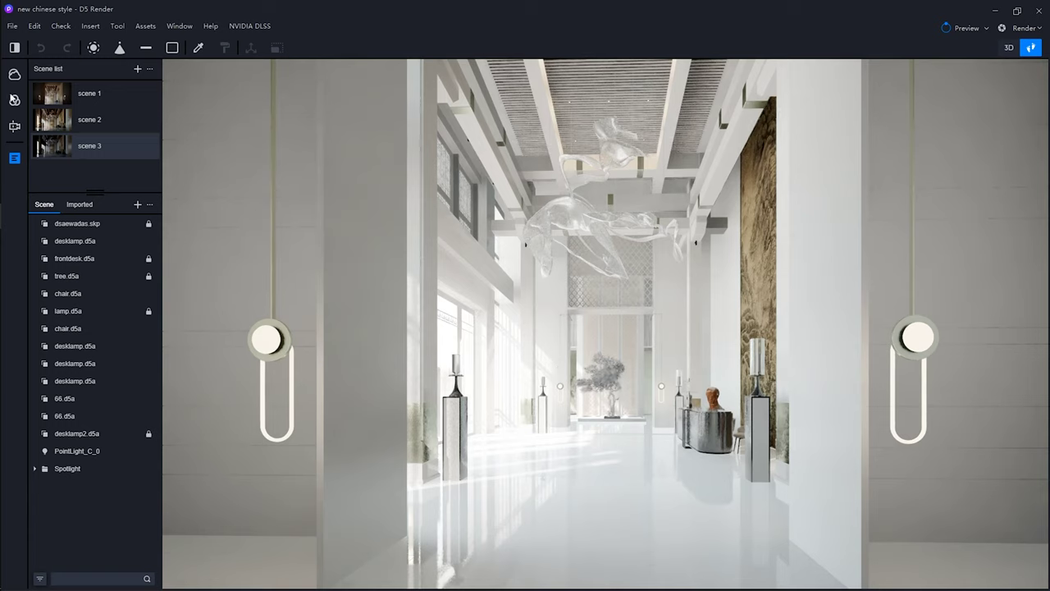
Set the lobby's exposure to 0.14 EV in the color adjustments.
{"action": "left_click", "coordinate": [14, 100]}
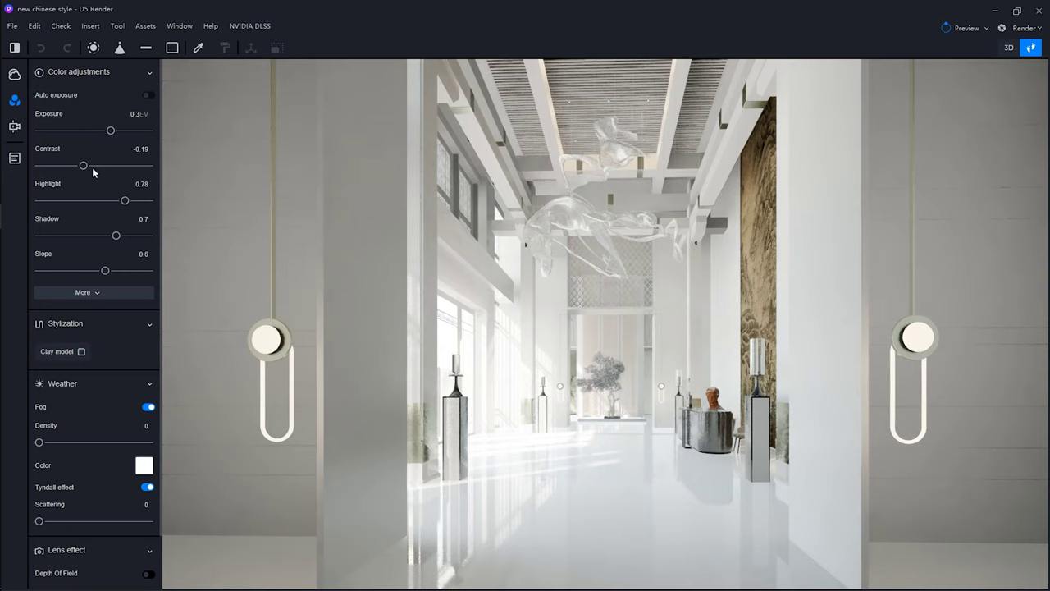
{"action": "left_click_drag", "start_coordinate": [110, 131], "coordinate": [103, 131]}
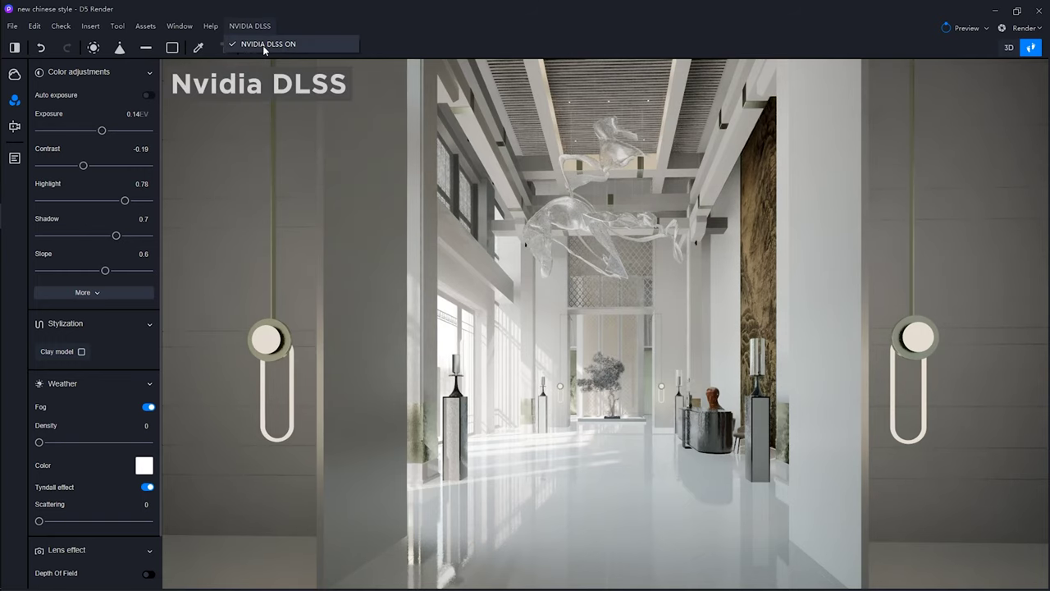
Turn NVIDIA DLSS off to compare the preview's sharpness, and turn it back on.
{"action": "left_click", "coordinate": [262, 45]}
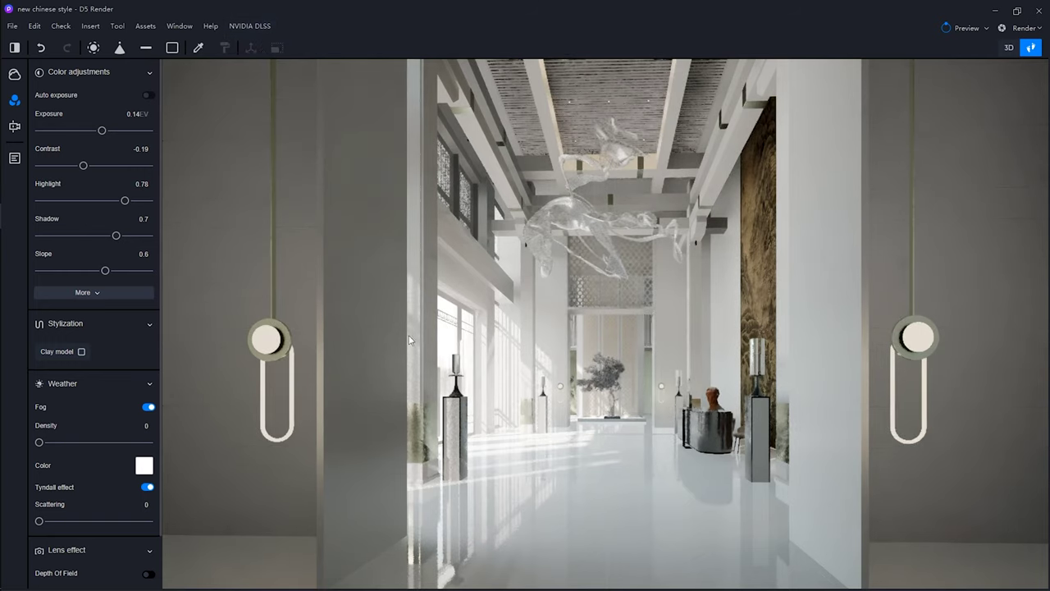
{"action": "left_click", "coordinate": [245, 25]}
{"action": "left_click", "coordinate": [255, 43]}
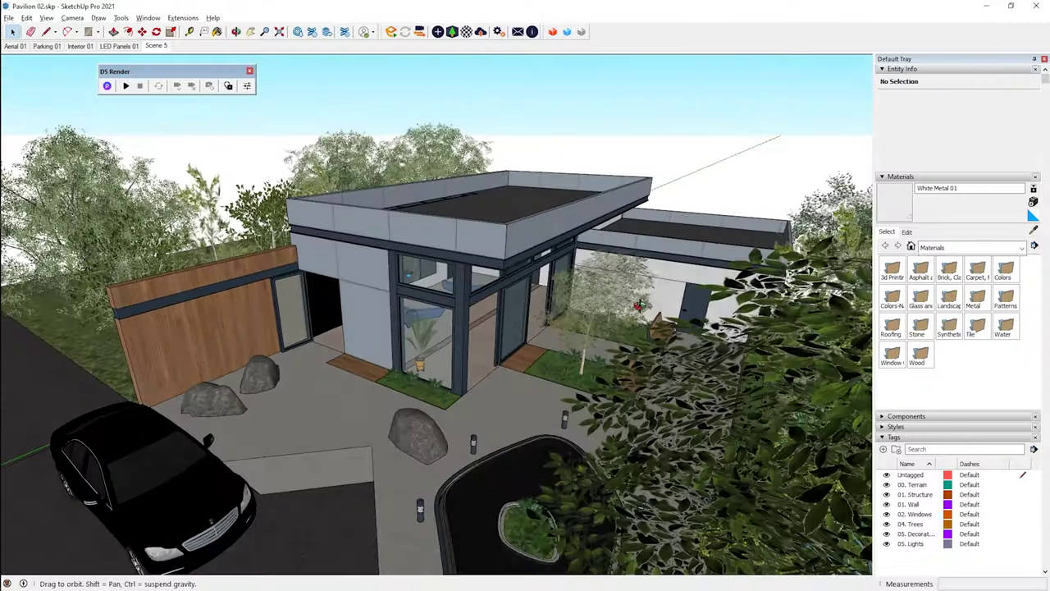
Switch to SketchUp and start a live sync of the pavilion's interior view with D5 Render, creating a new .drs project.
{"action": "middle_click_drag", "start_coordinate": [525, 295], "coordinate": [561, 285]}
{"action": "scroll", "coordinate": [480, 318], "scroll_direction": "up", "scroll_amount": 5}
{"action": "key", "text": "w"}
{"action": "left_click_drag", "start_coordinate": [480, 318], "coordinate": [475, 288]}
{"action": "middle_click_drag", "start_coordinate": [635, 359], "coordinate": [389, 306]}
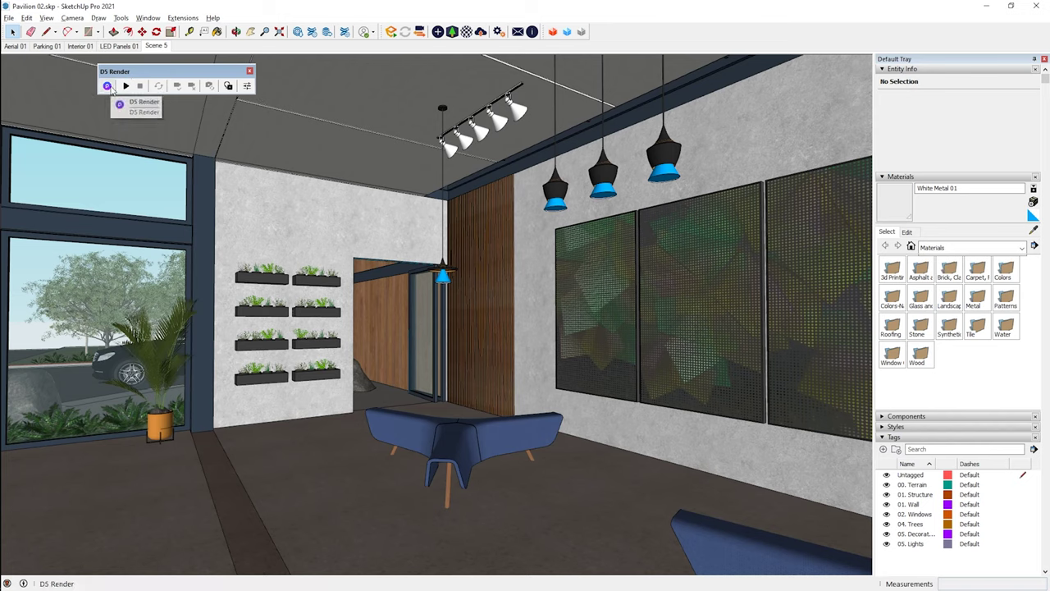
{"action": "left_click", "coordinate": [127, 87]}
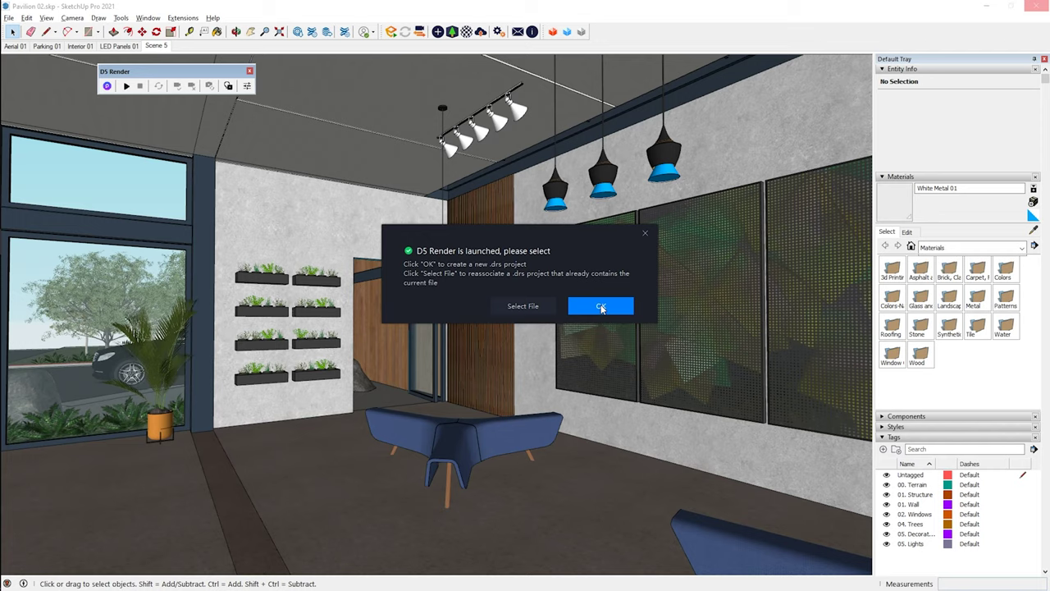
{"action": "left_click", "coordinate": [600, 306]}
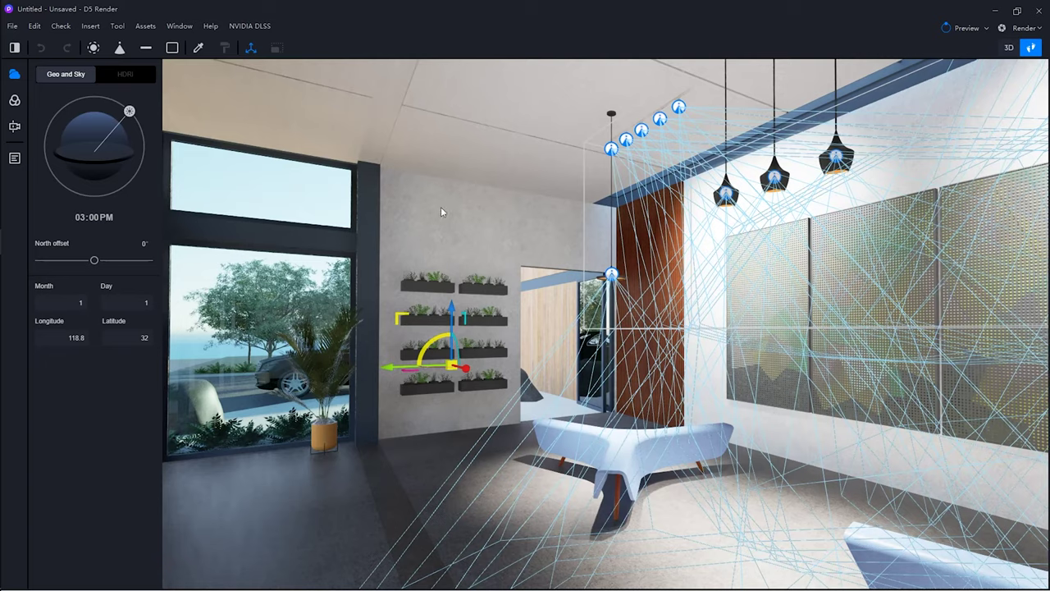
Check the synced model against SketchUp and review the scene and imported object lists in D5 Render.
{"action": "key", "text": "alt+Tab"}
{"action": "key", "text": "alt+Tab"}
{"action": "left_click", "coordinate": [13, 158]}
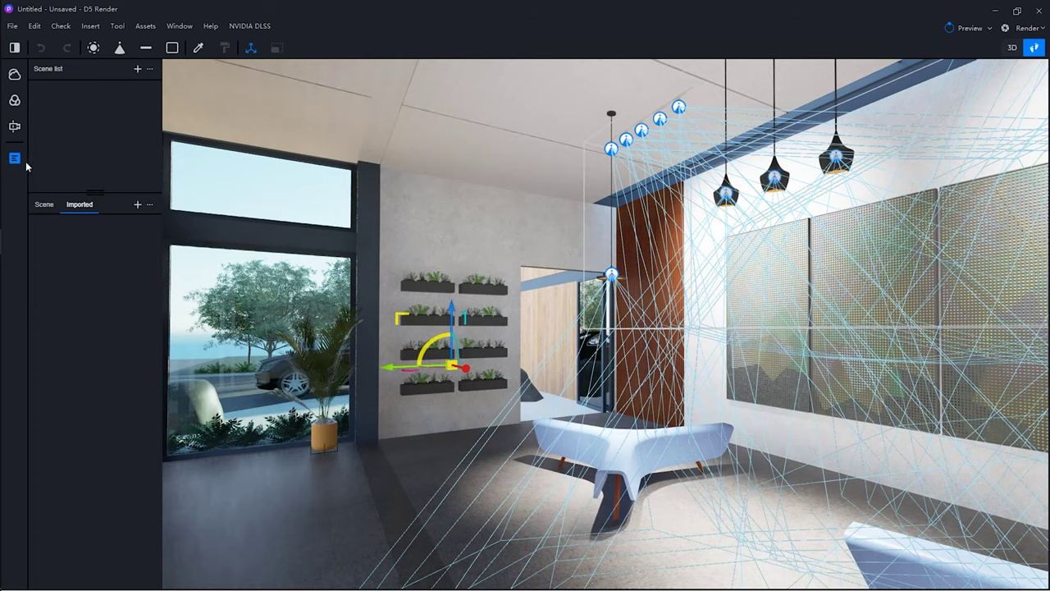
{"action": "left_click", "coordinate": [41, 205]}
{"action": "left_click", "coordinate": [80, 204]}
Review the file formats accepted for import, cancel without importing, and show the scene's object list.
{"action": "left_click", "coordinate": [138, 205]}
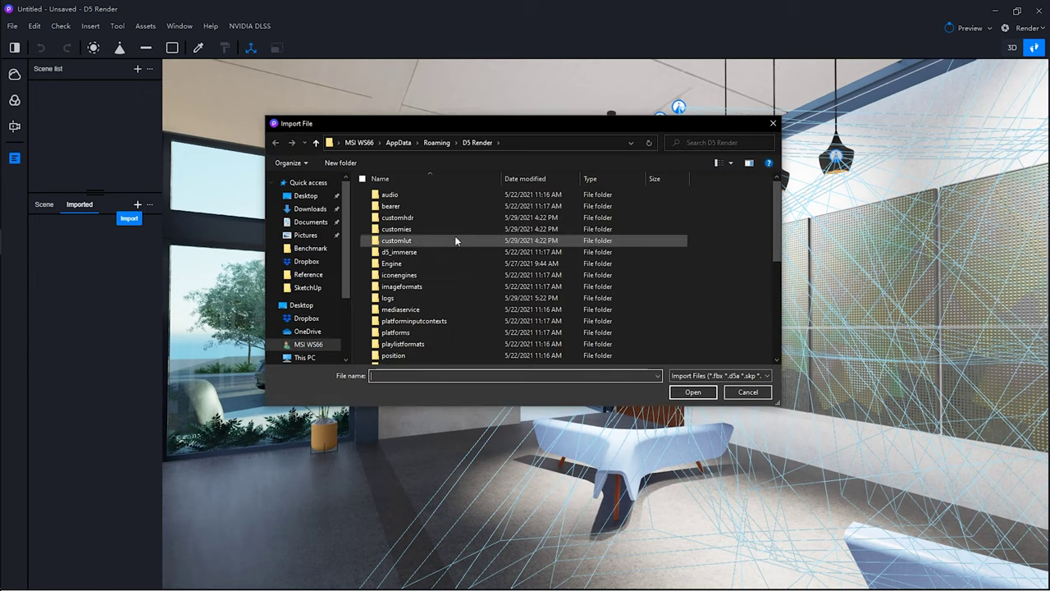
{"action": "left_click", "coordinate": [748, 381]}
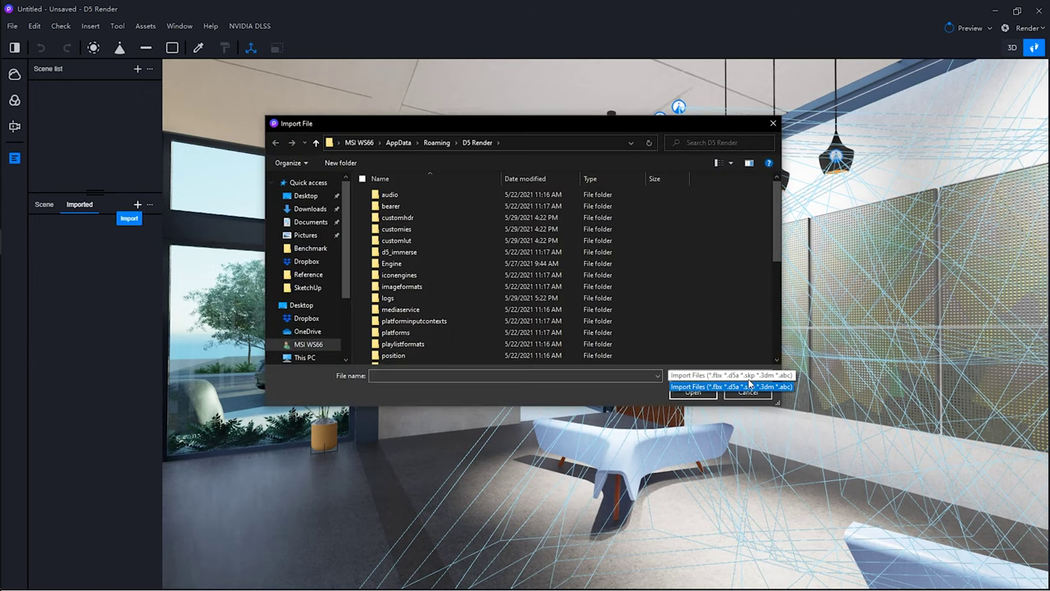
{"action": "left_click", "coordinate": [326, 301]}
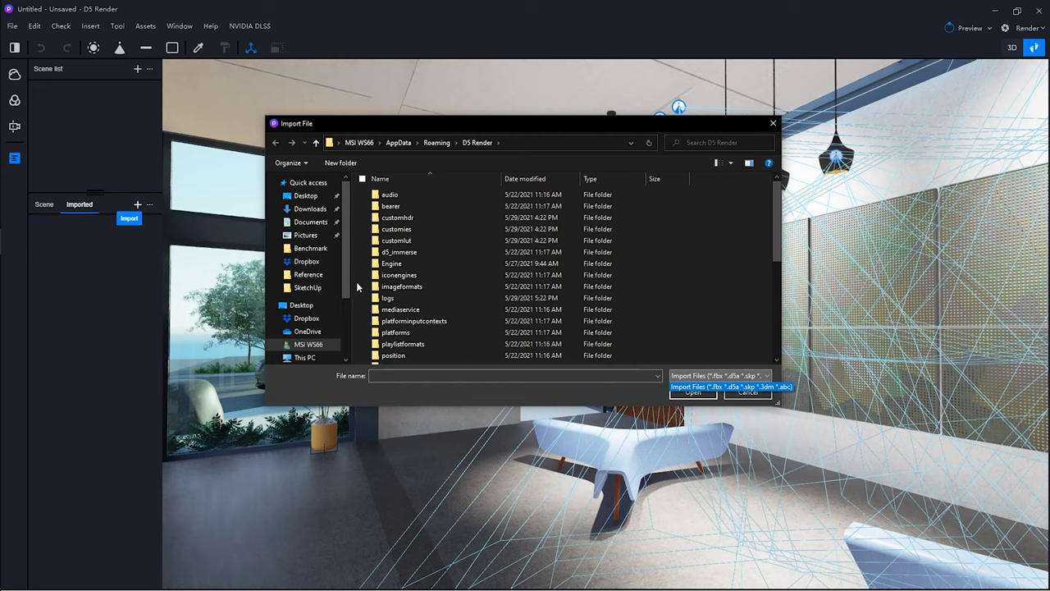
{"action": "key", "text": "Escape"}
{"action": "key", "text": "Escape"}
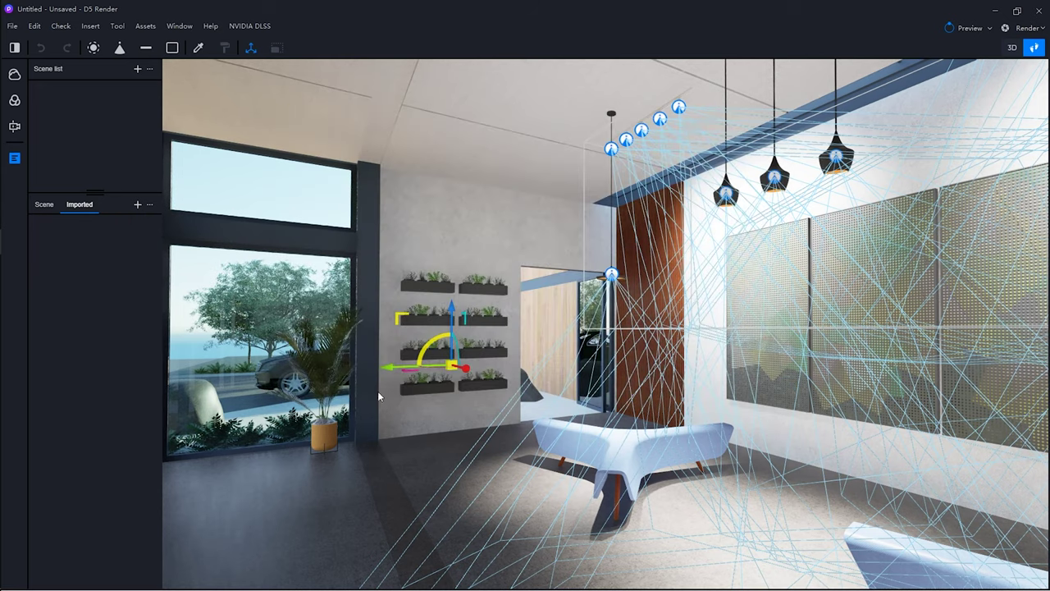
{"action": "left_click", "coordinate": [45, 206]}
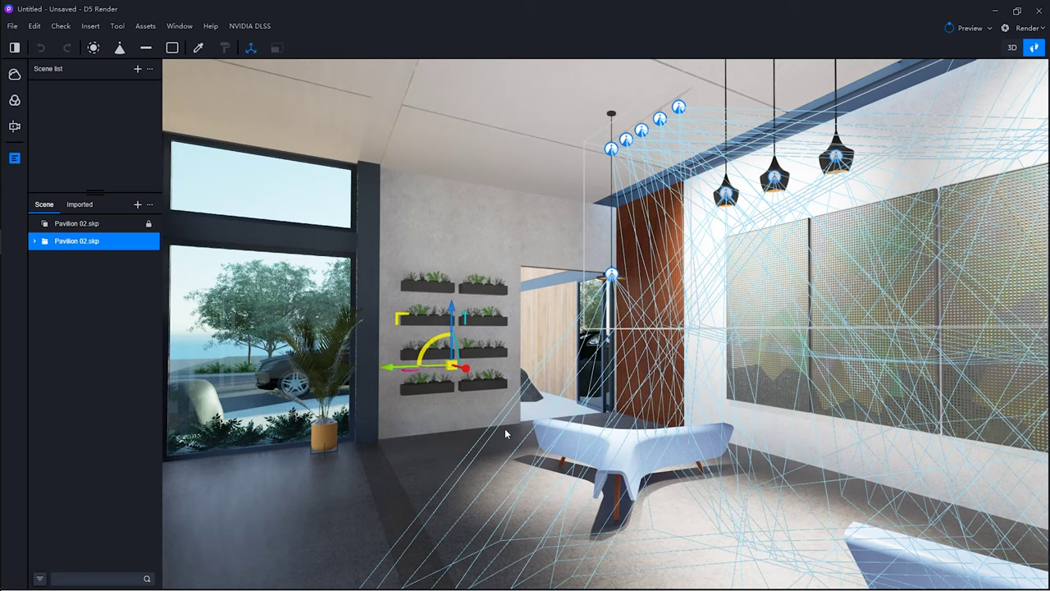
Recall Scene 5 in the SketchUp model and compare its view with the synced view in D5 Render.
{"action": "key", "text": "alt+Tab"}
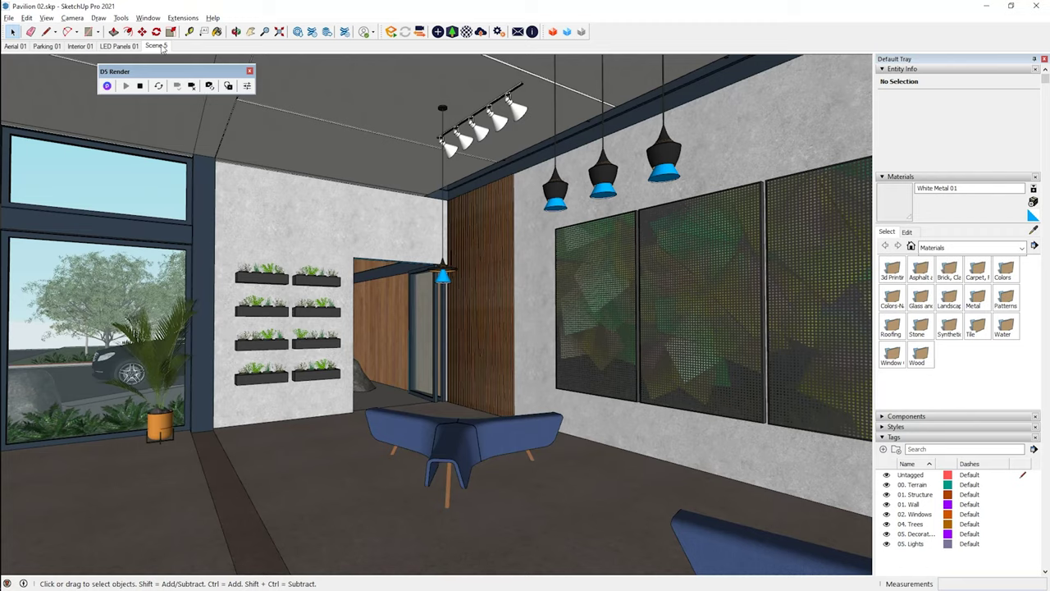
{"action": "left_click", "coordinate": [156, 46]}
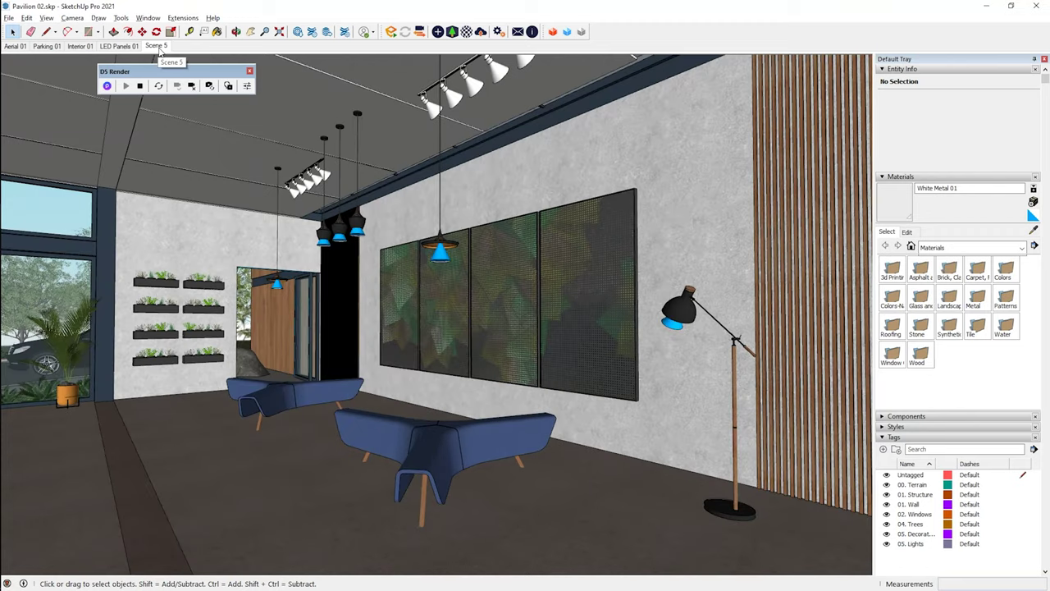
{"action": "key", "text": "alt+Tab"}
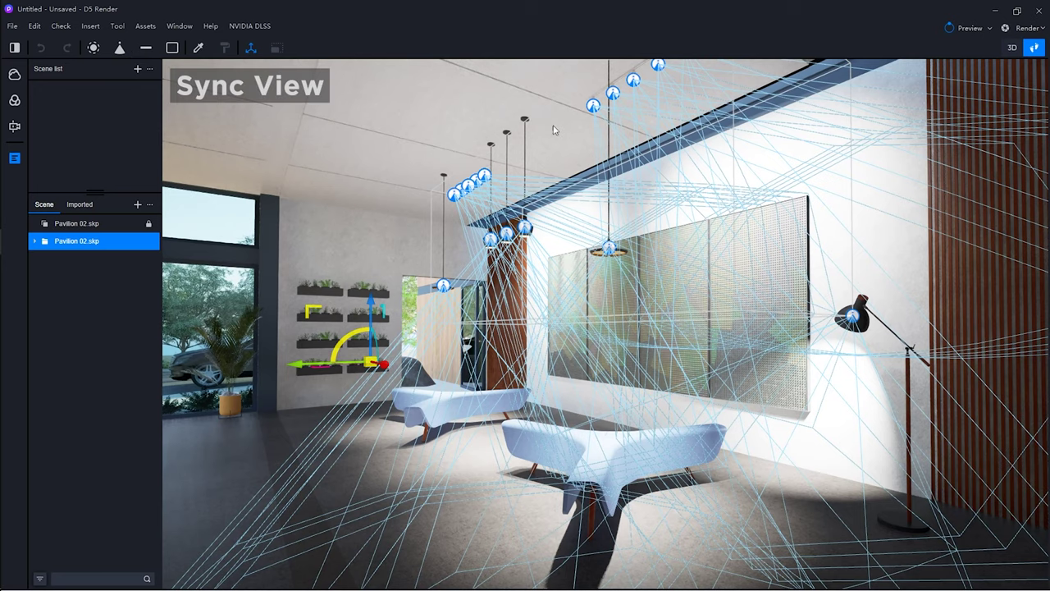
{"action": "key", "text": "alt+Tab"}
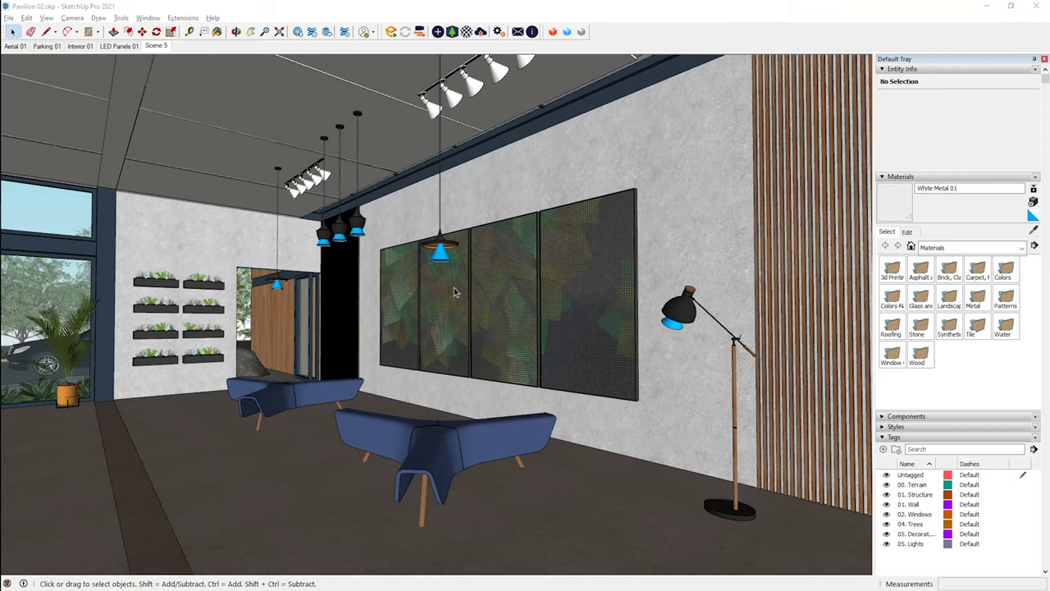
{"action": "key", "text": "alt+Tab"}
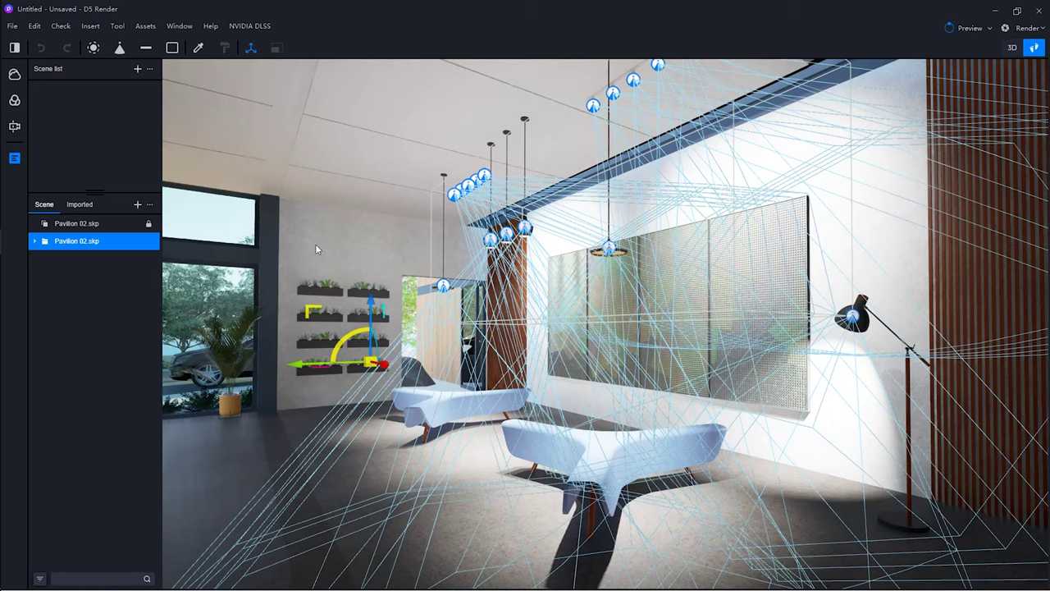
Set the Geo and Sky sun time to 02:57 PM and the north offset to about 7.3°.
{"action": "left_click", "coordinate": [15, 100]}
{"action": "left_click", "coordinate": [15, 79]}
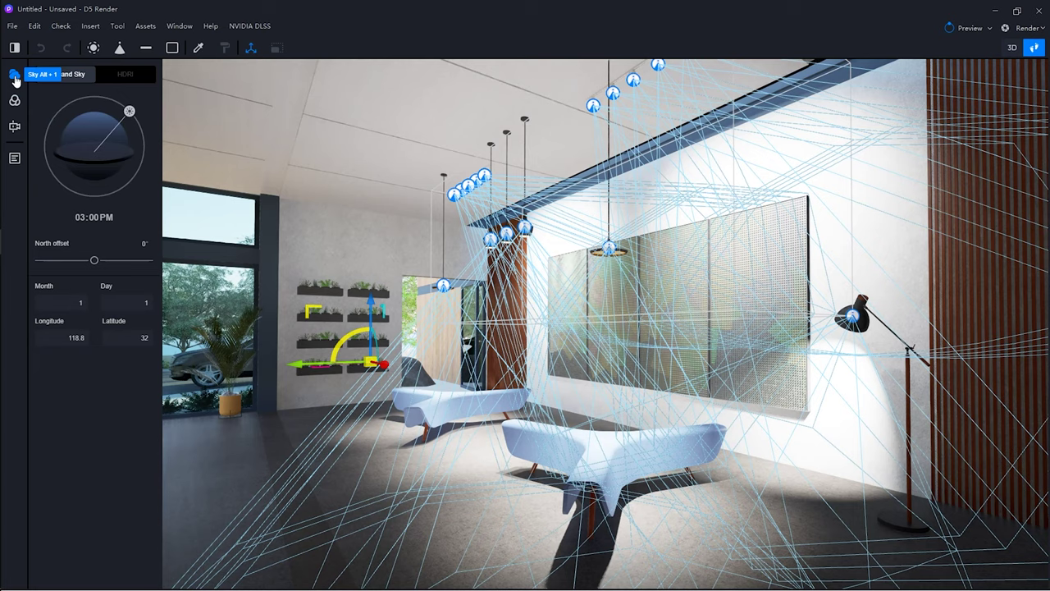
{"action": "left_click", "coordinate": [88, 98]}
{"action": "left_click_drag", "start_coordinate": [88, 98], "coordinate": [129, 110]}
{"action": "mouse_move", "coordinate": [83, 259]}
{"action": "left_mouse_down"}
{"action": "mouse_move", "coordinate": [58, 260]}
{"action": "mouse_move", "coordinate": [119, 261]}
{"action": "mouse_move", "coordinate": [77, 261]}
{"action": "mouse_move", "coordinate": [96, 261]}
{"action": "left_mouse_up"}
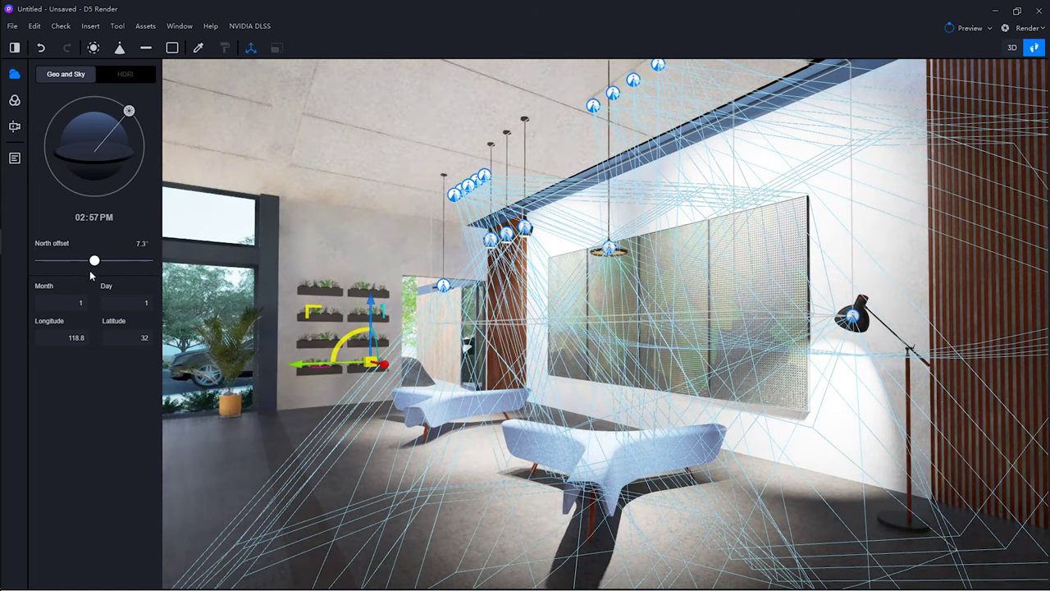
Switch the sky lighting to the Light cloud HDRI, with sky light intensity 0.48 and rotation about 63.6°.
{"action": "left_click", "coordinate": [125, 74]}
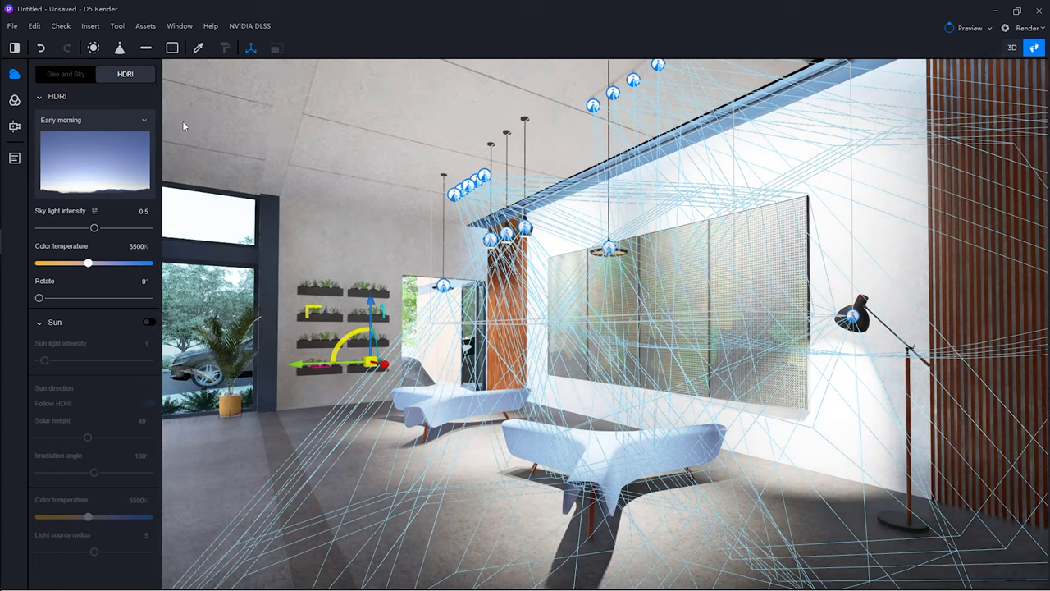
{"action": "left_click", "coordinate": [127, 160]}
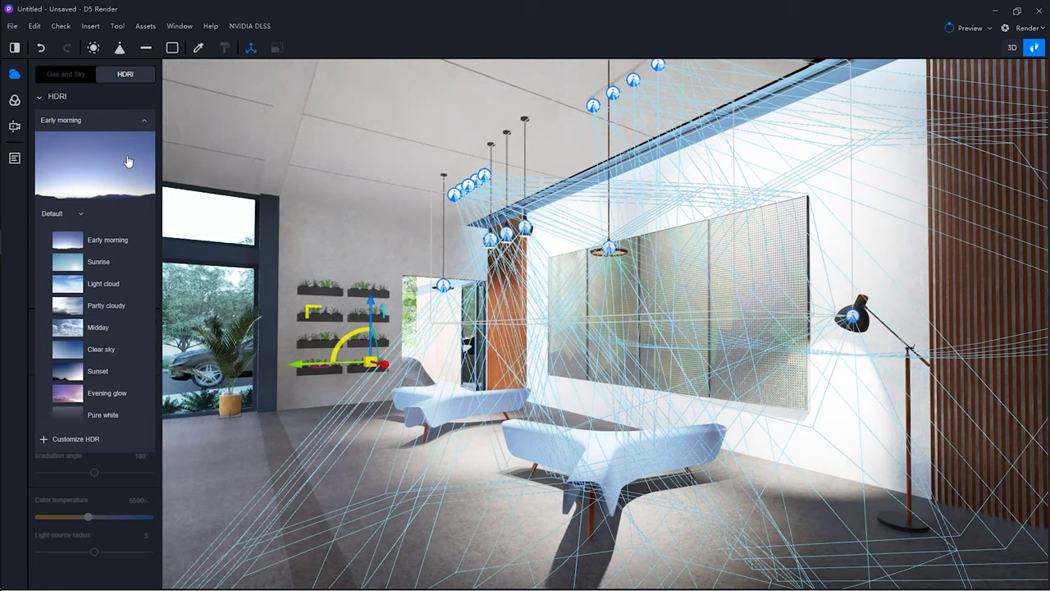
{"action": "left_click", "coordinate": [78, 307]}
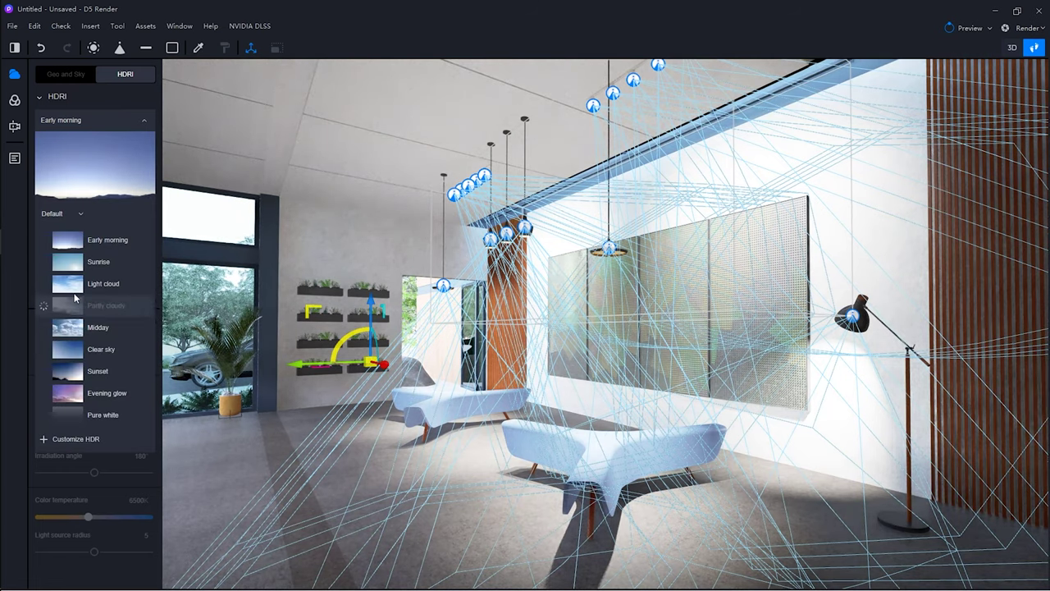
{"action": "left_click", "coordinate": [136, 288]}
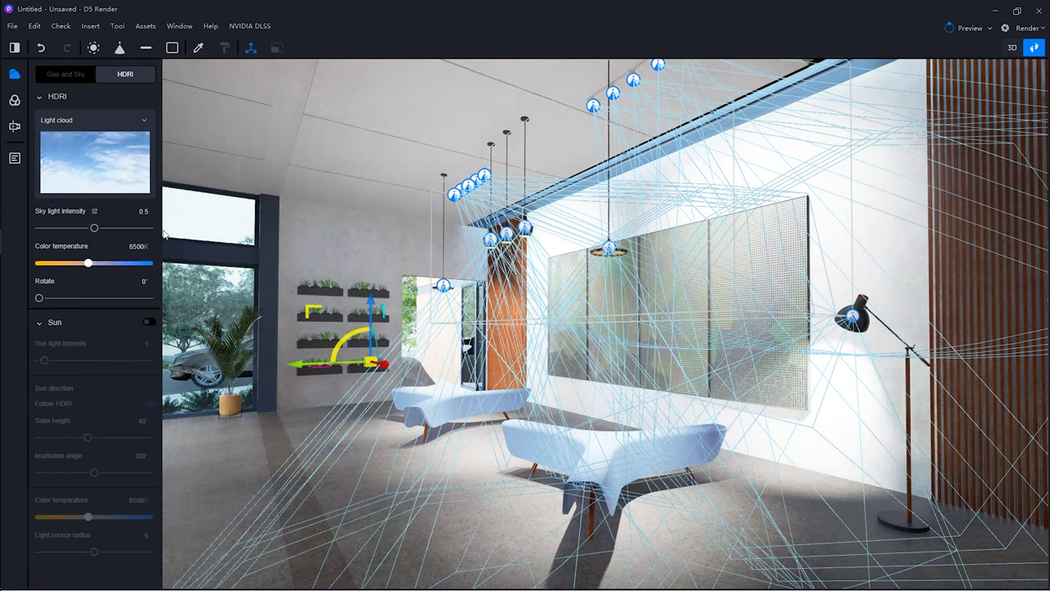
{"action": "mouse_move", "coordinate": [94, 228]}
{"action": "left_mouse_down"}
{"action": "mouse_move", "coordinate": [70, 229]}
{"action": "mouse_move", "coordinate": [113, 229]}
{"action": "mouse_move", "coordinate": [76, 228]}
{"action": "mouse_move", "coordinate": [102, 228]}
{"action": "mouse_move", "coordinate": [91, 228]}
{"action": "left_mouse_up"}
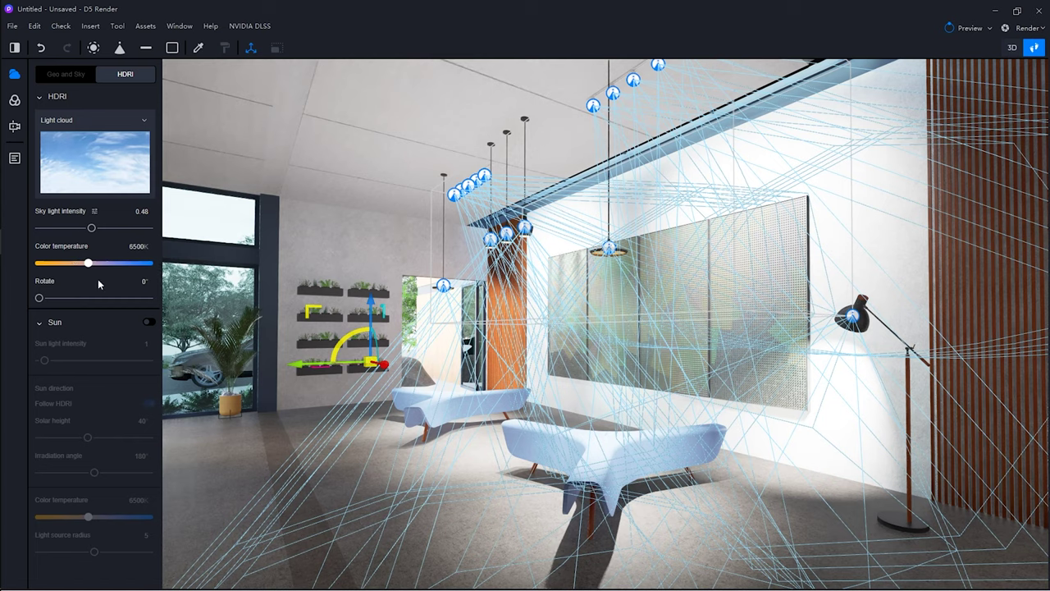
{"action": "mouse_move", "coordinate": [40, 297]}
{"action": "left_mouse_down"}
{"action": "mouse_move", "coordinate": [93, 297]}
{"action": "mouse_move", "coordinate": [58, 298]}
{"action": "left_mouse_up"}
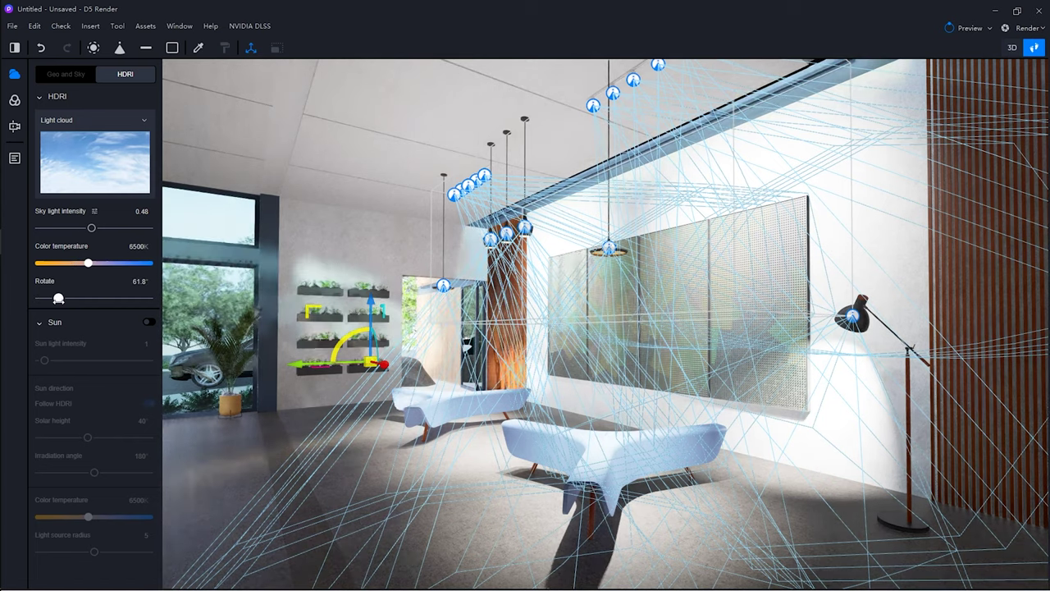
Enable the HDRI sun at about 1.01 intensity, rotate the HDRI to about 130.9°, and reduce sky light intensity to 0.11.
{"action": "left_click", "coordinate": [148, 323]}
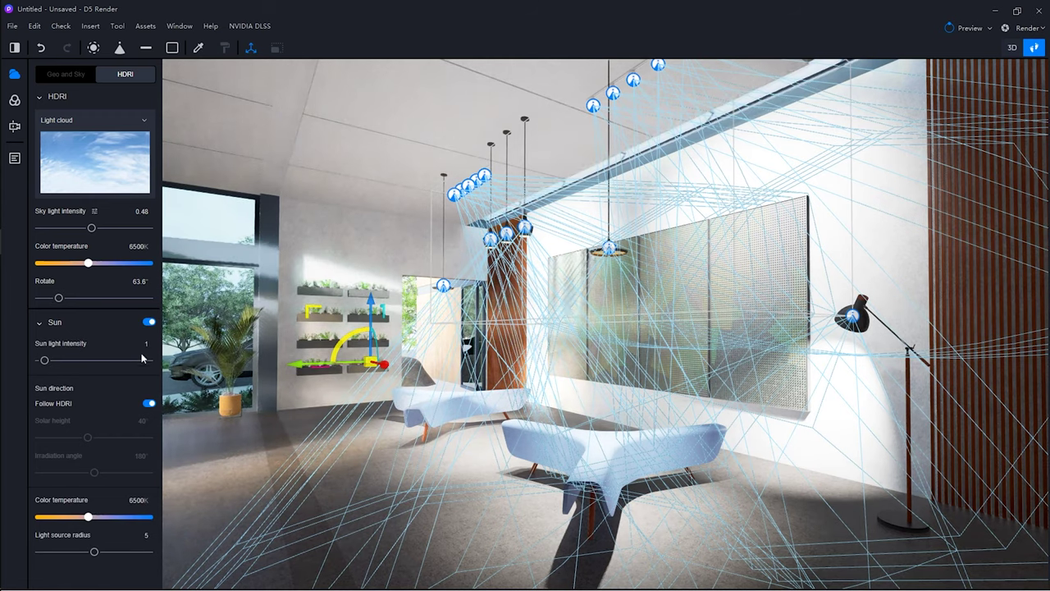
{"action": "mouse_move", "coordinate": [45, 360]}
{"action": "left_mouse_down"}
{"action": "mouse_move", "coordinate": [57, 360]}
{"action": "mouse_move", "coordinate": [39, 360]}
{"action": "left_mouse_up"}
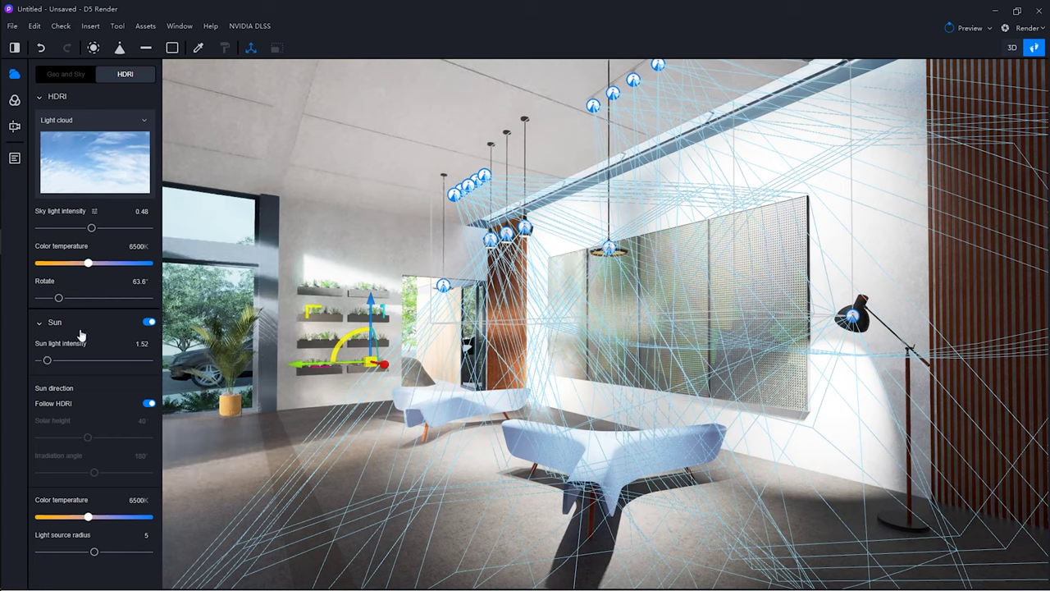
{"action": "left_click_drag", "start_coordinate": [65, 299], "coordinate": [79, 298]}
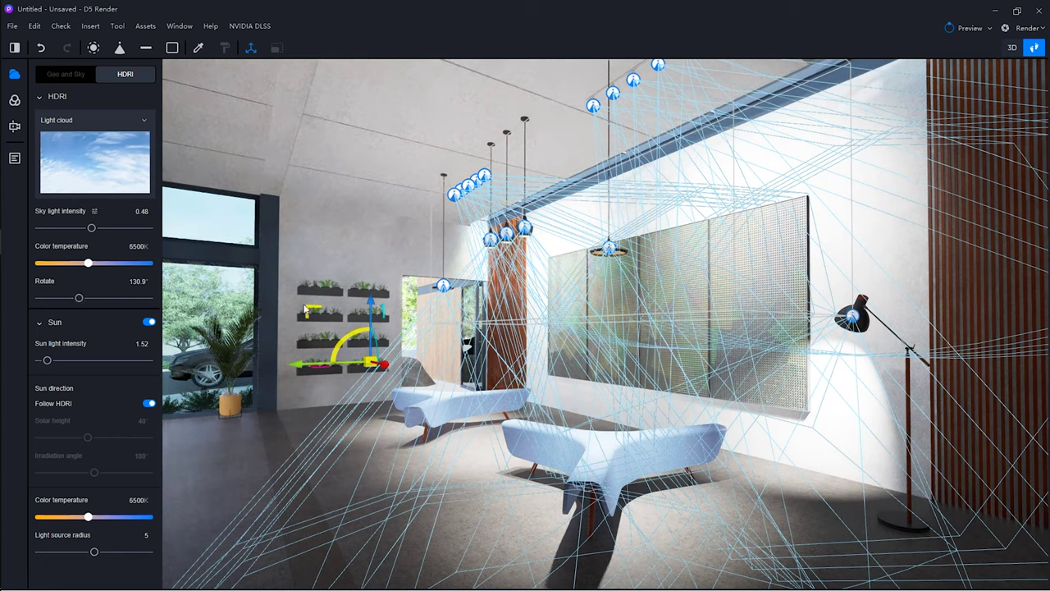
{"action": "left_click_drag", "start_coordinate": [47, 360], "coordinate": [46, 361]}
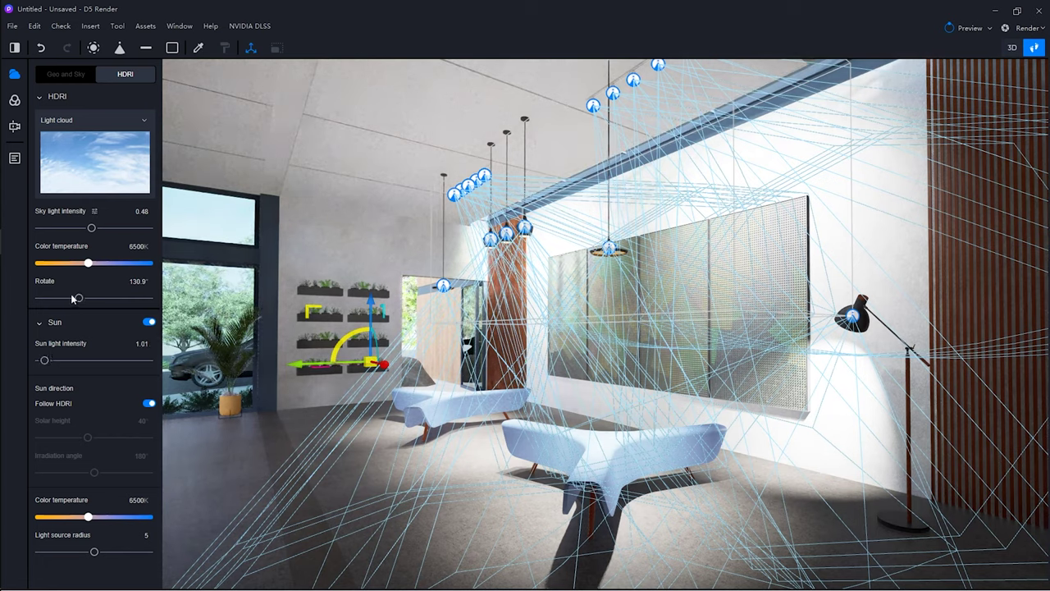
{"action": "left_click_drag", "start_coordinate": [91, 228], "coordinate": [52, 229]}
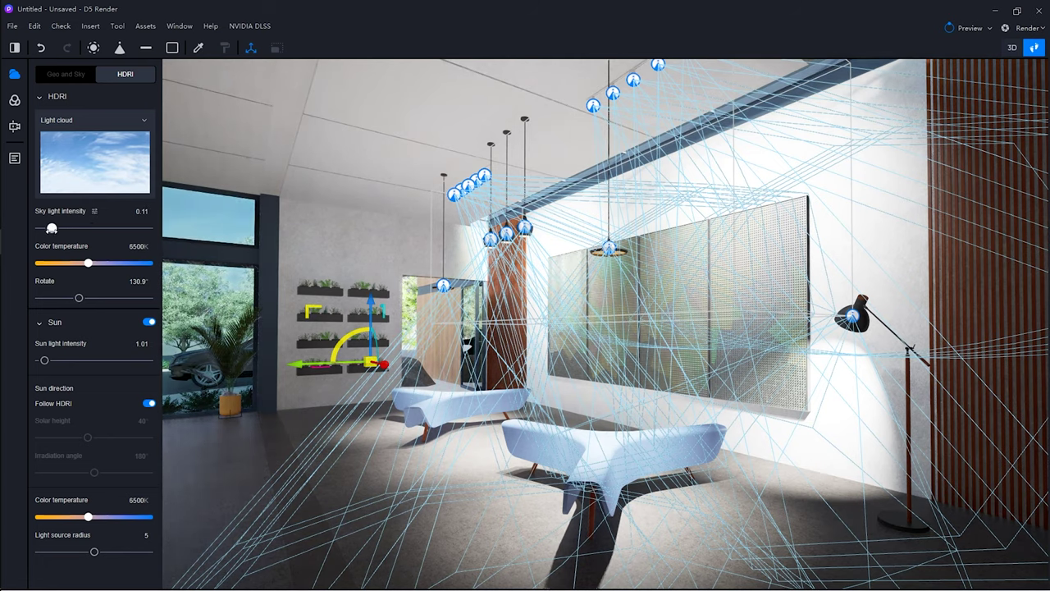
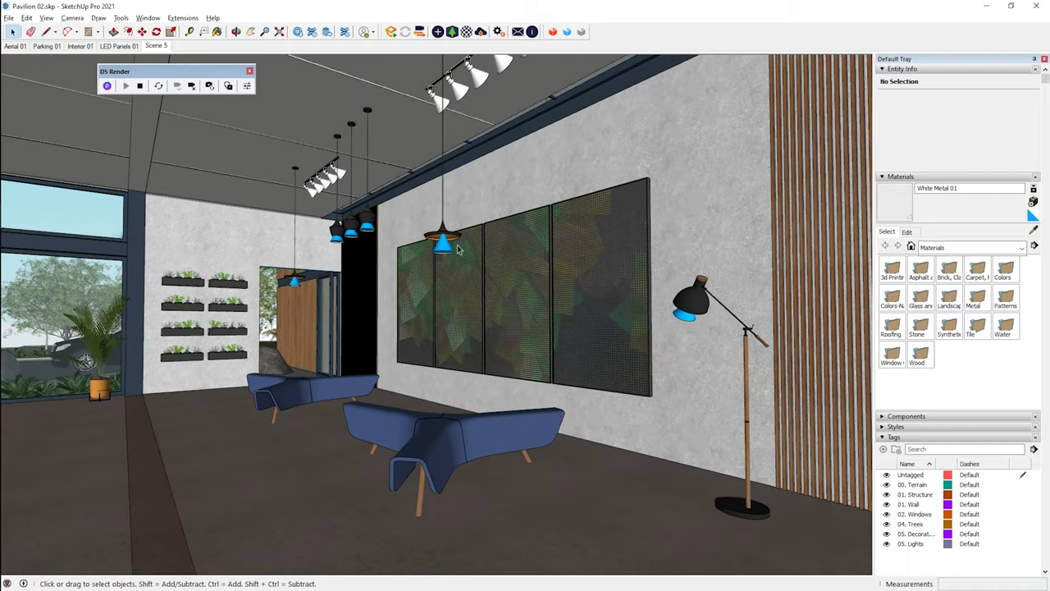
In SketchUp, open the pendant lamp component in front of the wall panels for editing and delete its D5 spotlight.
{"action": "scroll", "coordinate": [447, 250], "scroll_direction": "up", "scroll_amount": 5}
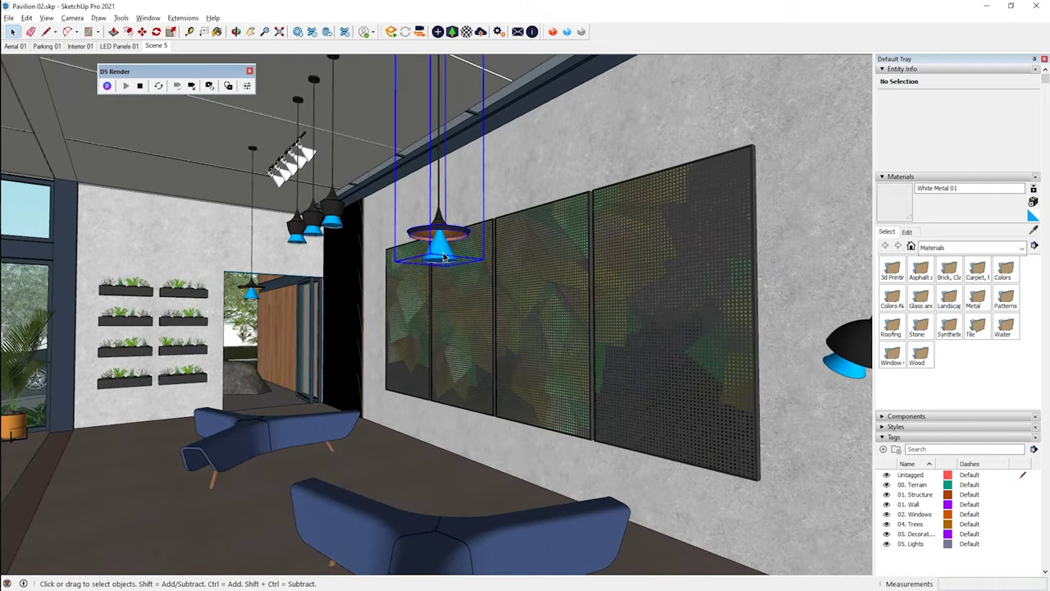
{"action": "left_click", "coordinate": [444, 257]}
{"action": "middle_click_drag", "start_coordinate": [444, 257], "coordinate": [498, 234]}
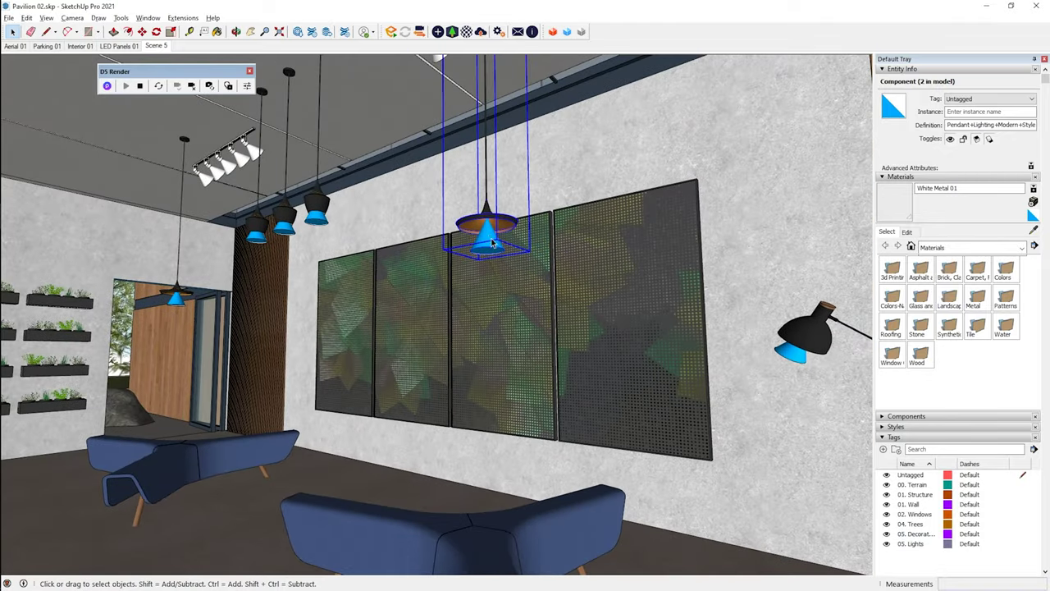
{"action": "double_click", "coordinate": [489, 235]}
{"action": "left_click", "coordinate": [489, 236]}
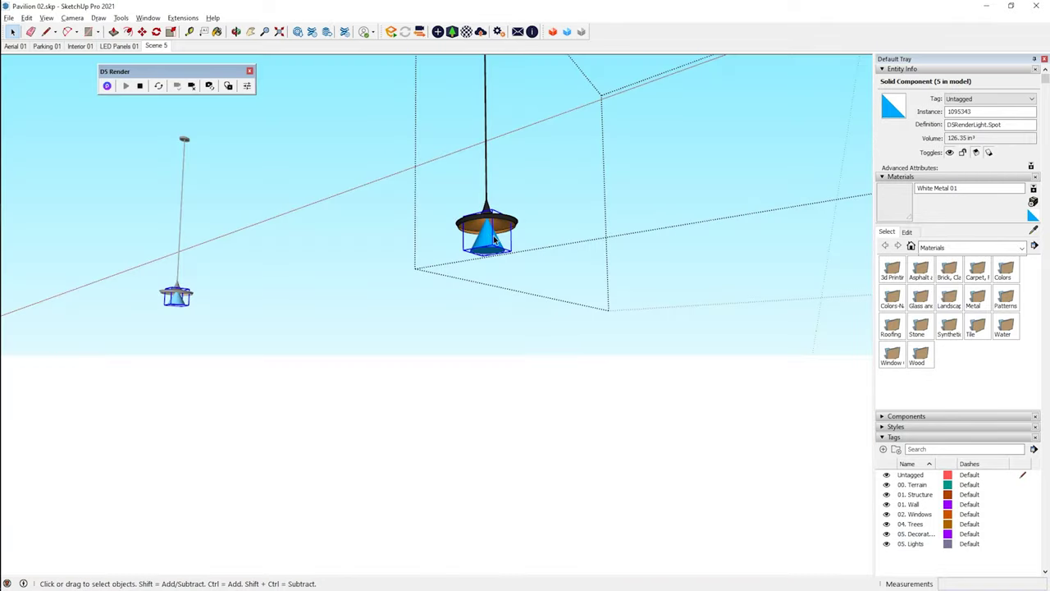
{"action": "left_click", "coordinate": [489, 236]}
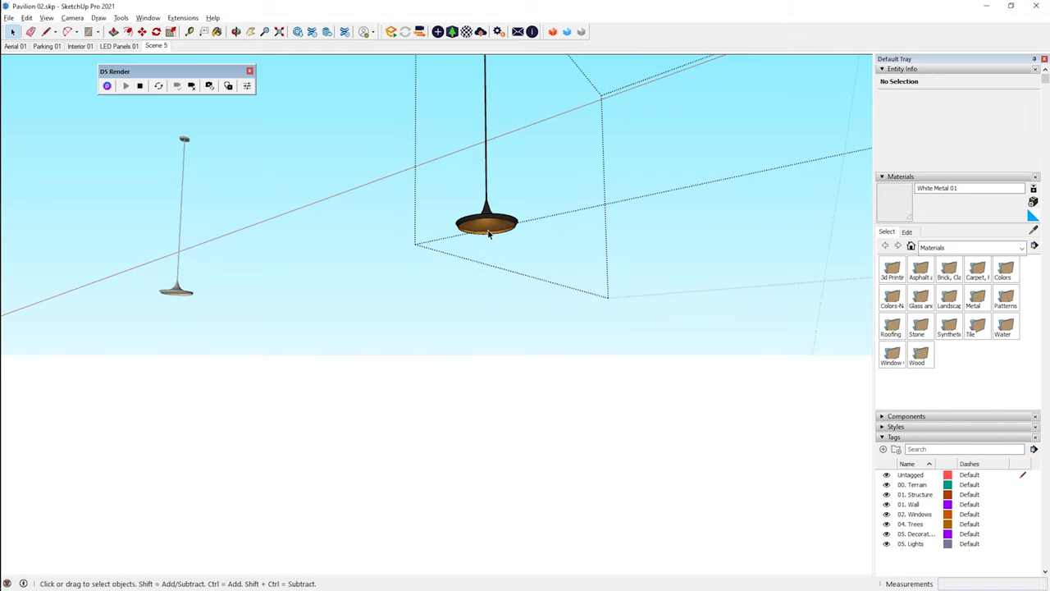
{"action": "middle_click_drag", "start_coordinate": [490, 230], "coordinate": [403, 185]}
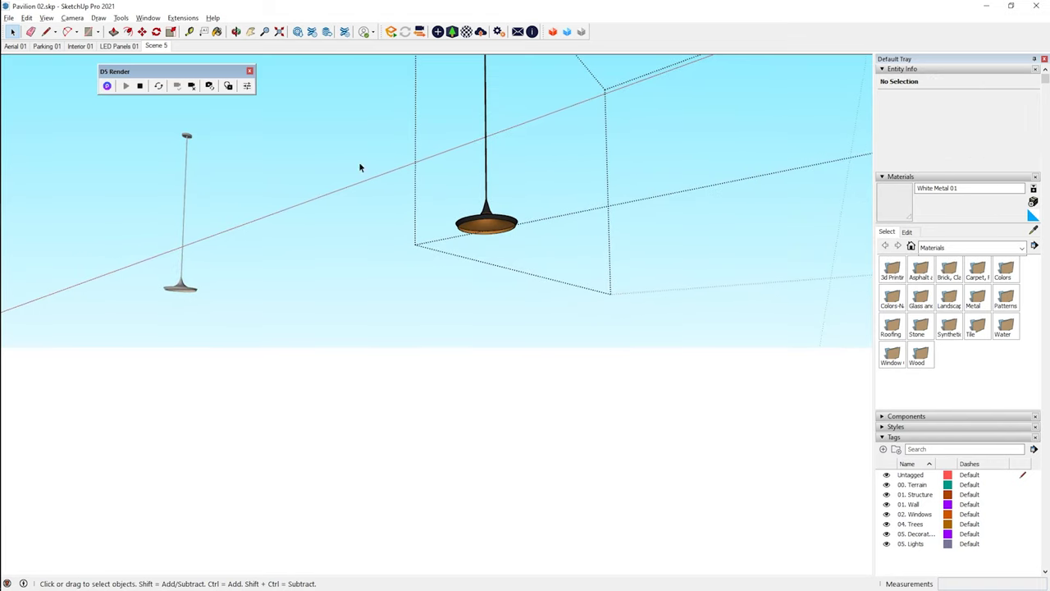
Add a D5 spotlight inside the pendant lamp's shade, aimed straight down.
{"action": "left_click", "coordinate": [229, 86]}
{"action": "left_click_drag", "start_coordinate": [107, 71], "coordinate": [215, 105]}
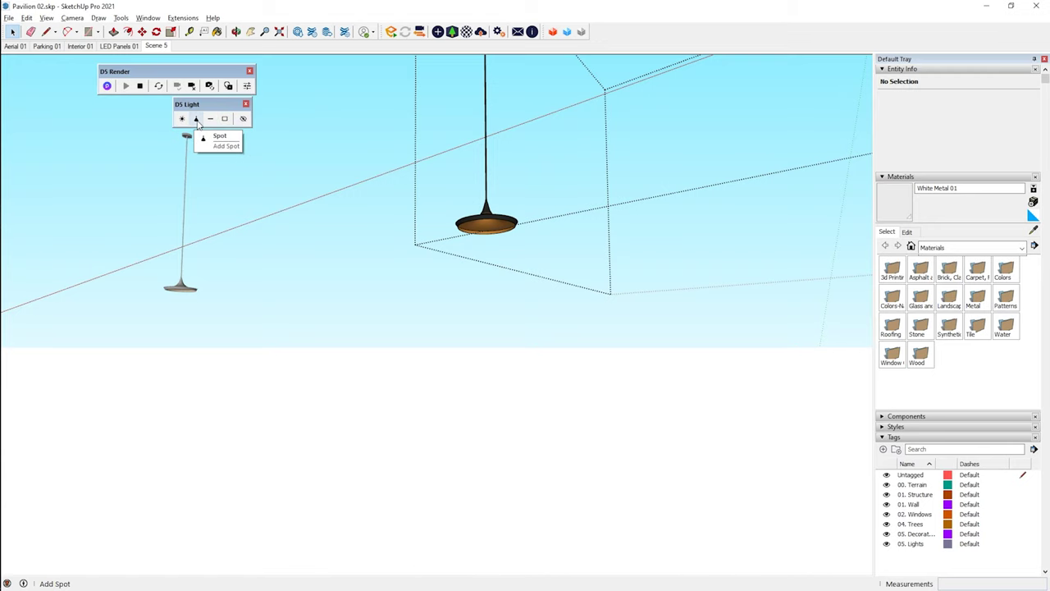
{"action": "left_click", "coordinate": [197, 123]}
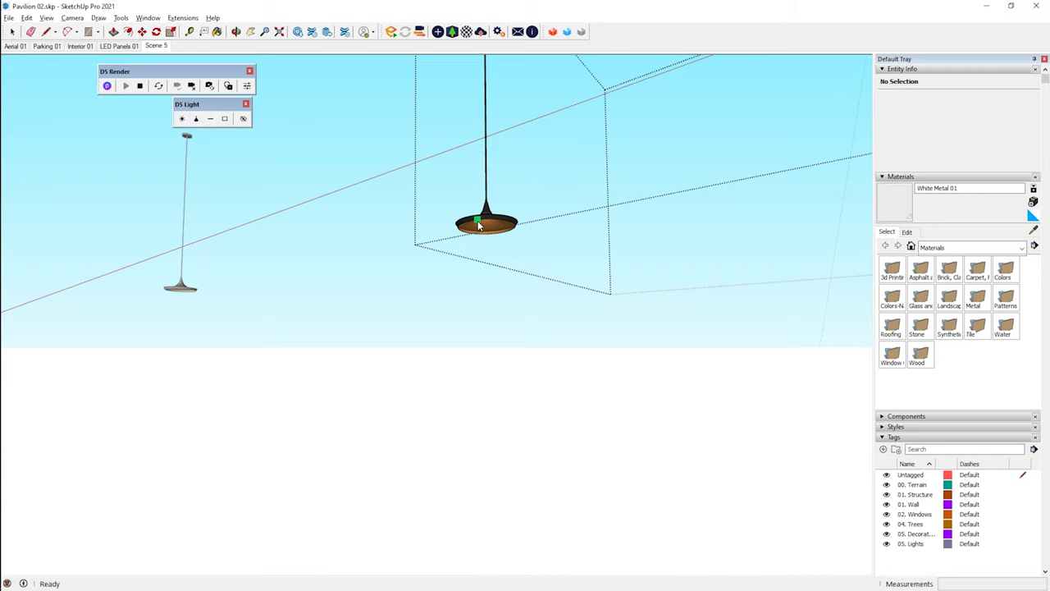
{"action": "scroll", "coordinate": [478, 224], "scroll_direction": "up", "scroll_amount": 3}
{"action": "middle_click_drag", "start_coordinate": [480, 223], "coordinate": [494, 207]}
{"action": "left_click", "coordinate": [493, 208]}
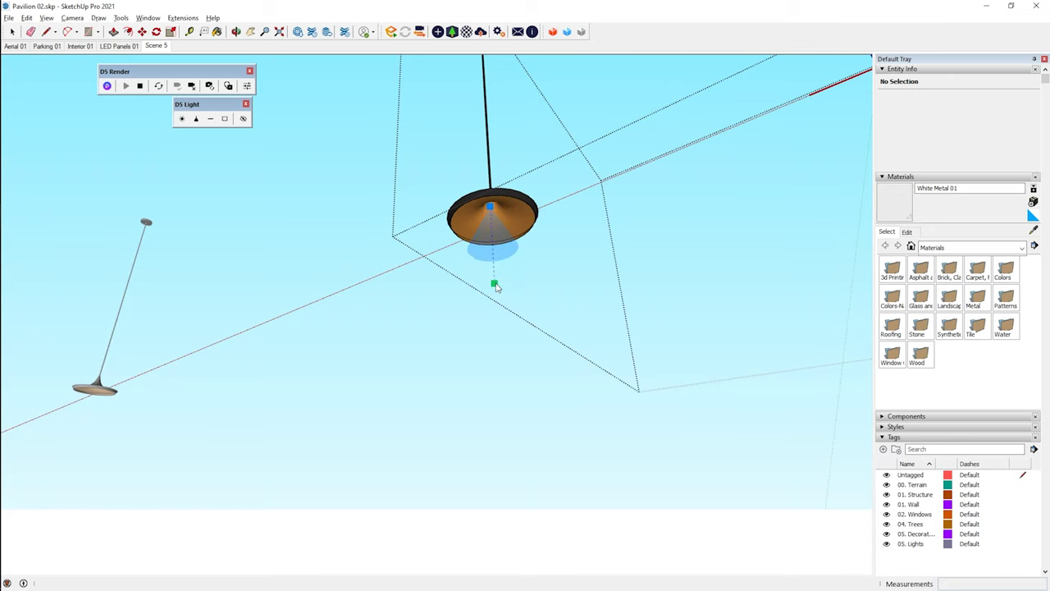
{"action": "middle_click_drag", "start_coordinate": [497, 283], "coordinate": [516, 347]}
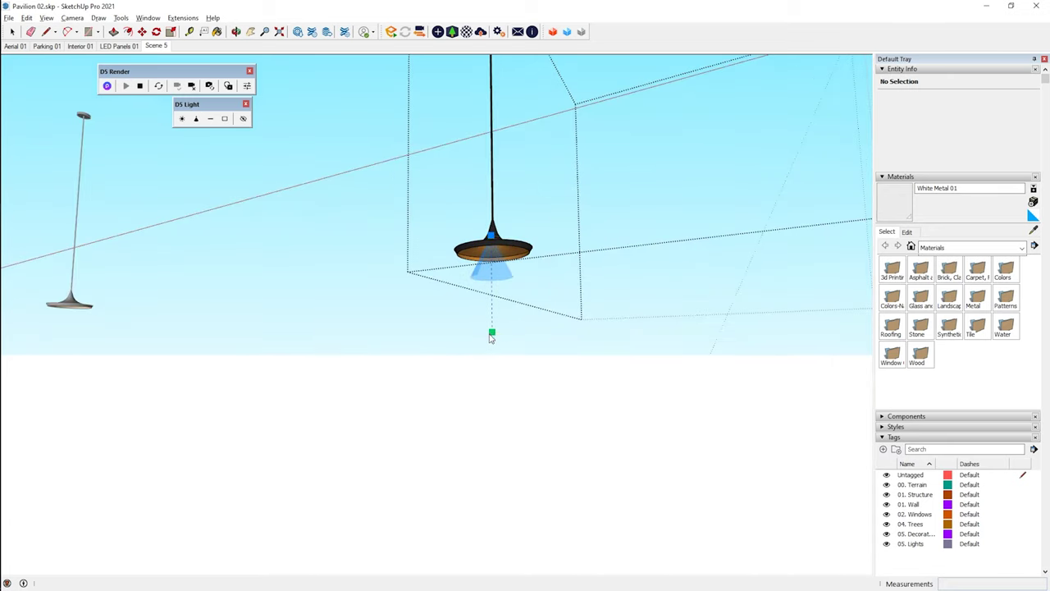
{"action": "left_click", "coordinate": [490, 342]}
Move the new spotlight down slightly so its cone extends below the pendant shade, then deselect it.
{"action": "middle_click_drag", "start_coordinate": [488, 276], "coordinate": [437, 276]}
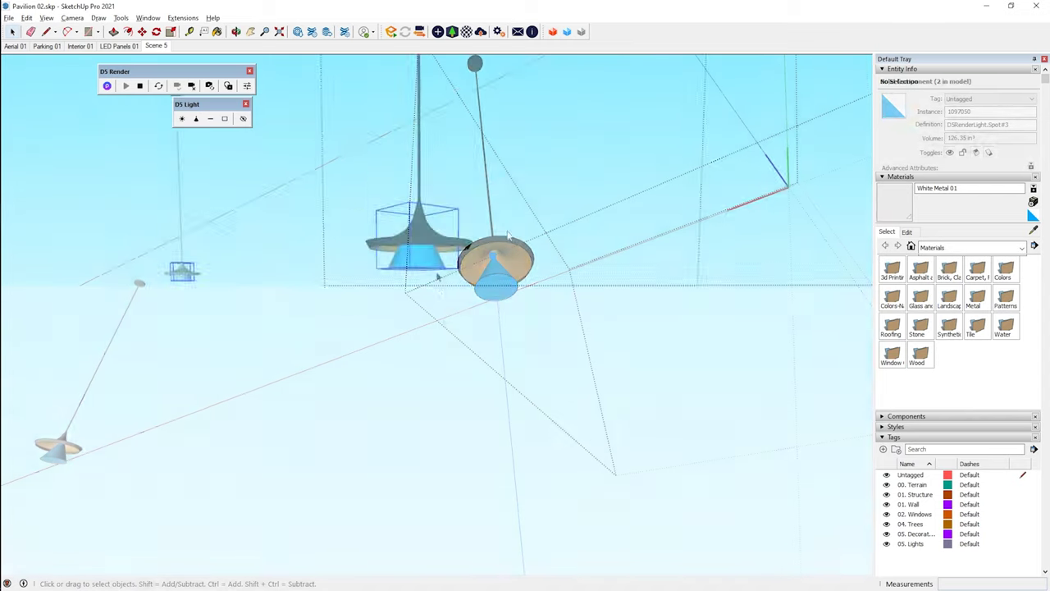
{"action": "key", "text": "F2"}
{"action": "key", "text": "m"}
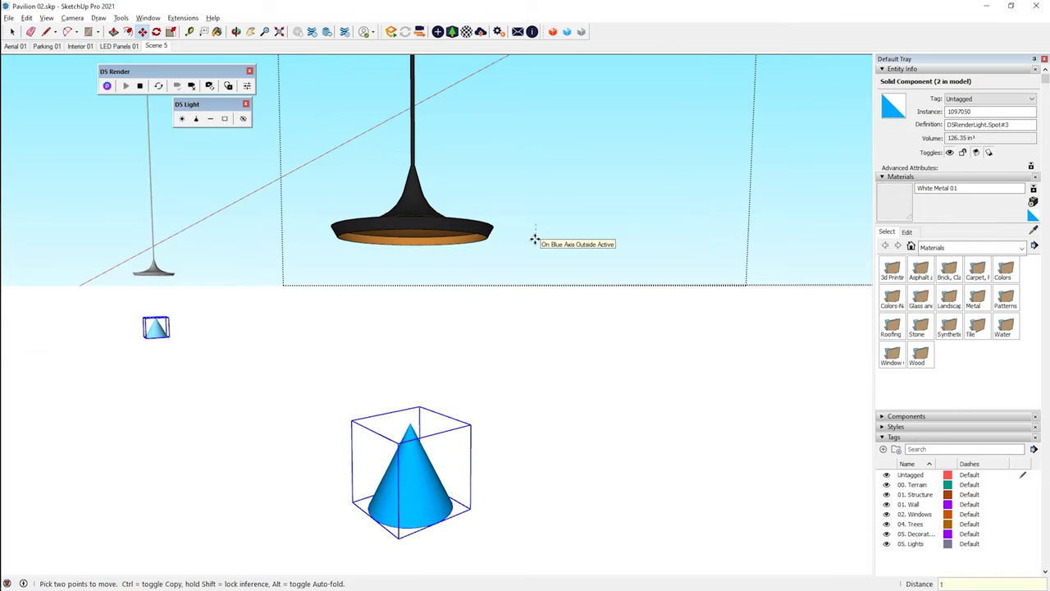
{"action": "key", "text": "Escape"}
{"action": "key", "text": "space"}
{"action": "left_click", "coordinate": [529, 234]}
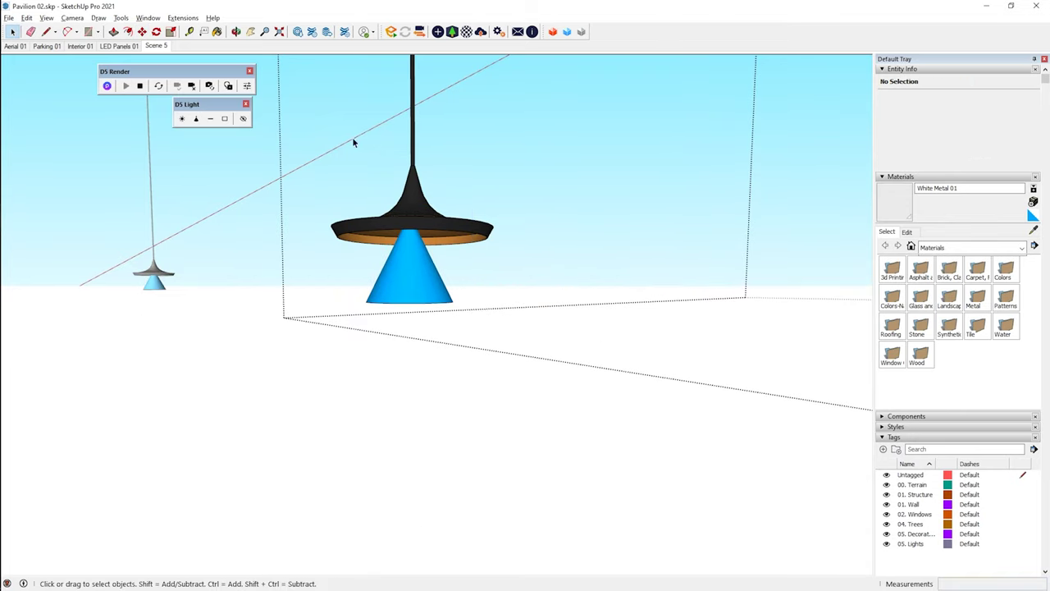
Switch to D5 Render and examine the synced light groups under Pavilion 02.skp in the scene's object list.
{"action": "key", "text": "alt+Tab"}
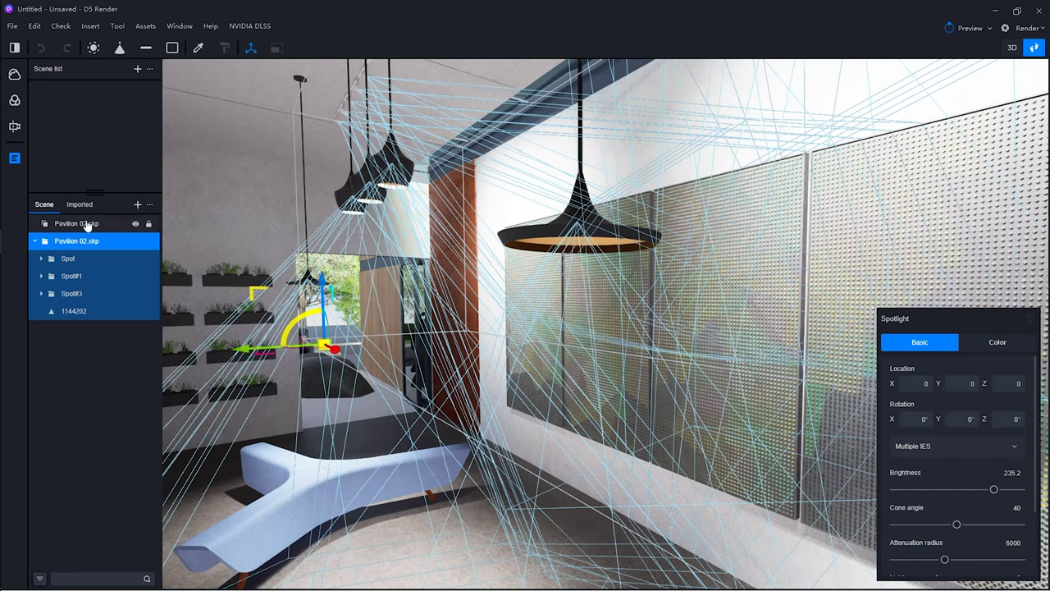
{"action": "left_click", "coordinate": [35, 241]}
{"action": "left_click", "coordinate": [35, 242]}
{"action": "left_click", "coordinate": [34, 241]}
{"action": "left_click", "coordinate": [34, 241]}
{"action": "left_click", "coordinate": [41, 259]}
{"action": "left_click", "coordinate": [41, 259]}
{"action": "left_click", "coordinate": [41, 260]}
{"action": "left_click", "coordinate": [41, 259]}
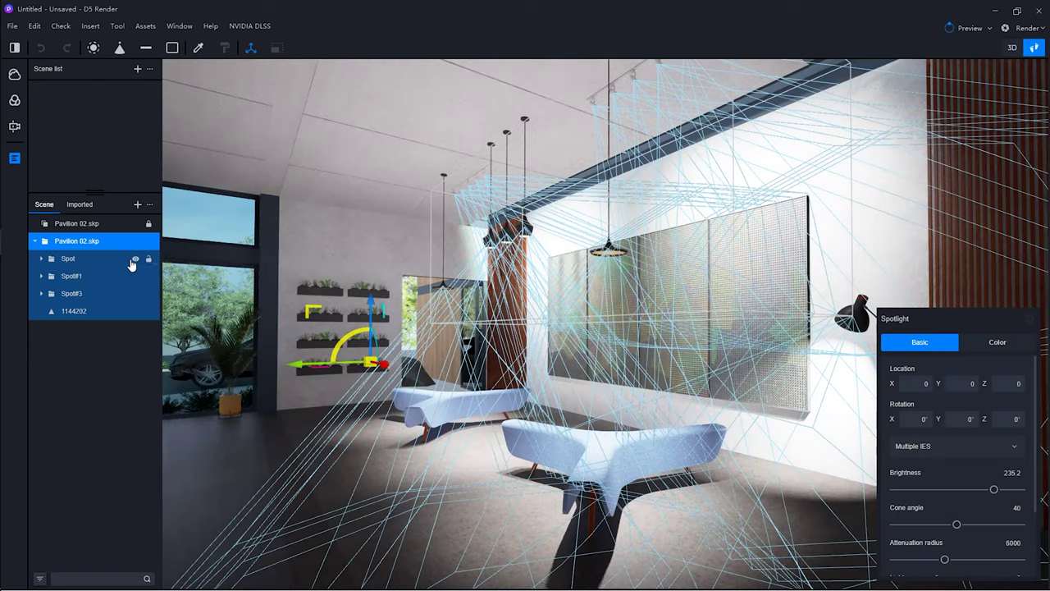
Hide the Spot, Spot#1 and Spot#3 light groups and check the floor lamp's spotlight in the scene.
{"action": "left_click", "coordinate": [136, 261]}
{"action": "left_click", "coordinate": [136, 261]}
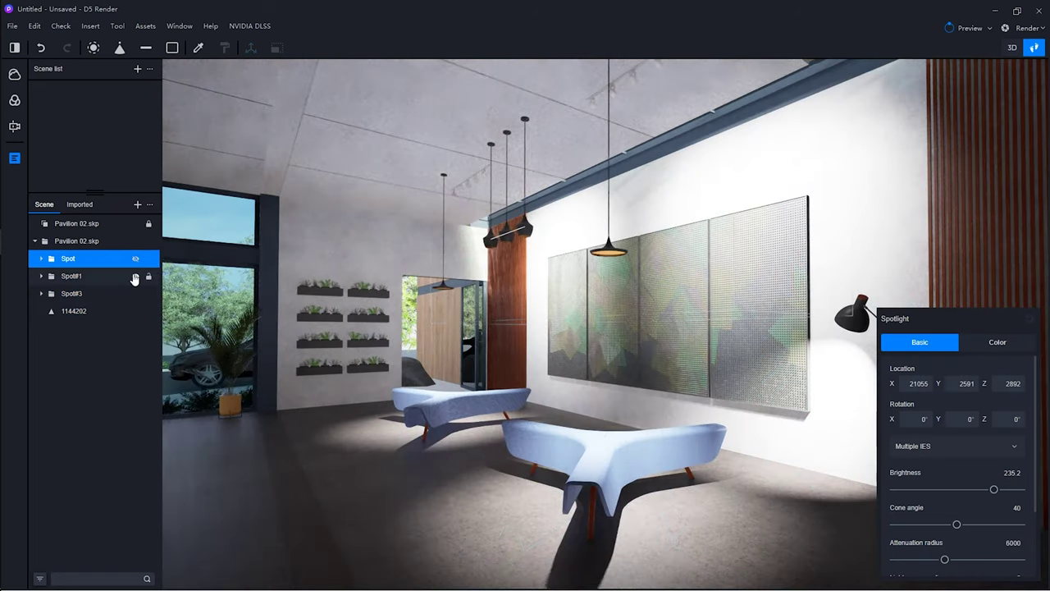
{"action": "left_click", "coordinate": [136, 279]}
{"action": "left_click", "coordinate": [135, 278]}
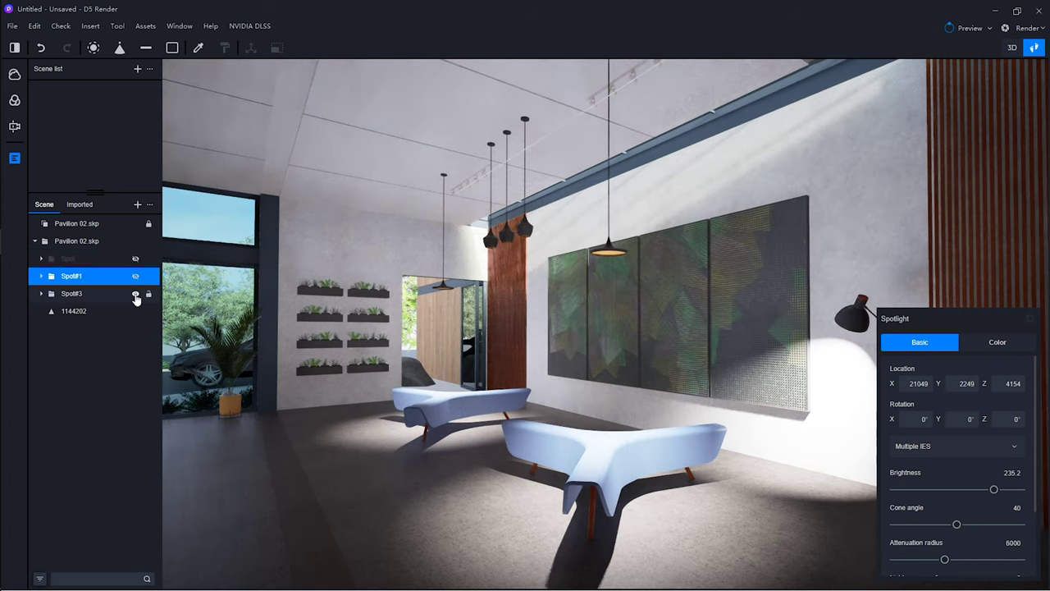
{"action": "left_click", "coordinate": [135, 295]}
{"action": "left_click", "coordinate": [135, 297]}
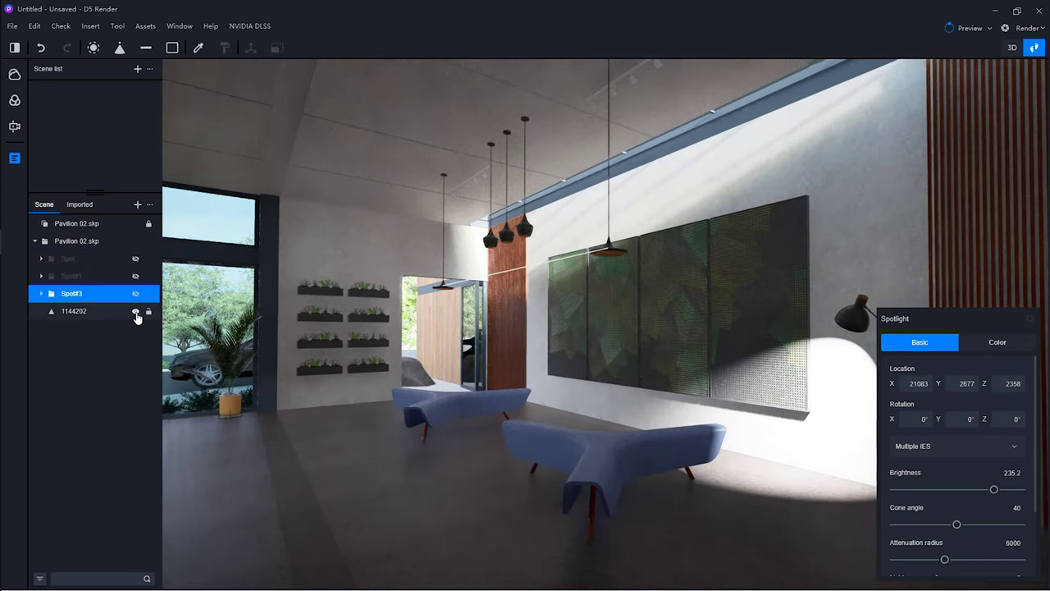
{"action": "left_click", "coordinate": [136, 313]}
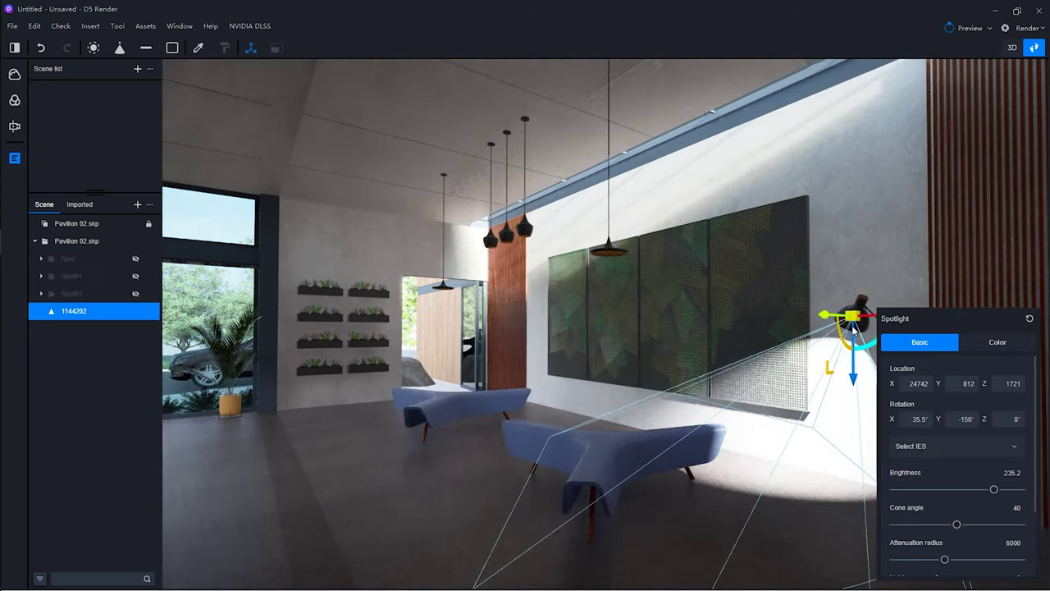
Show the Spot#3 group again, compare its pendant lights with the SketchUp model, and set their brightness to 197.
{"action": "left_click", "coordinate": [135, 295]}
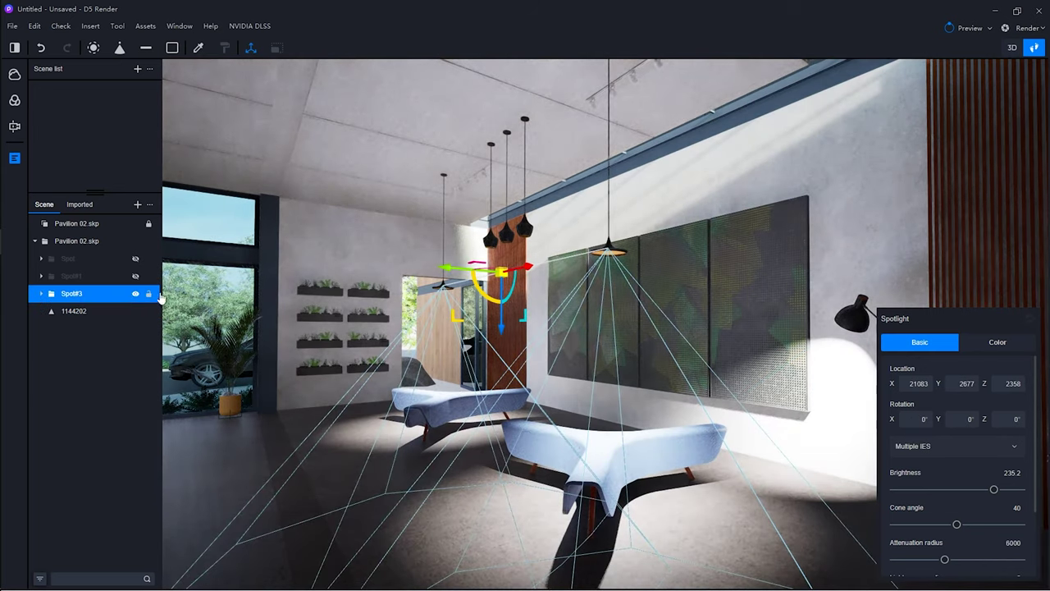
{"action": "left_click", "coordinate": [41, 293]}
{"action": "key", "text": "alt+Tab"}
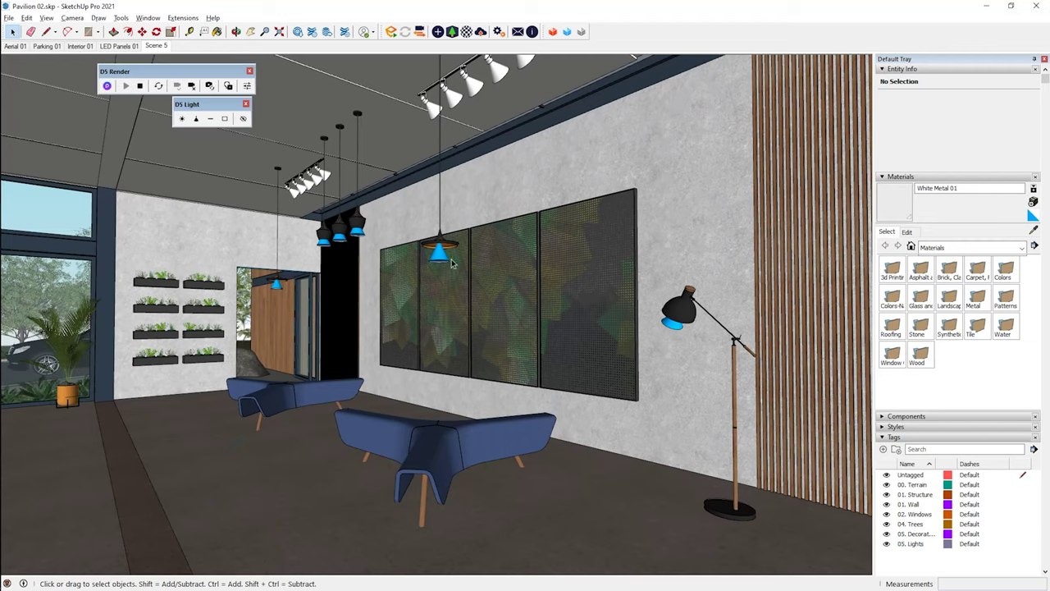
{"action": "key", "text": "alt+Tab"}
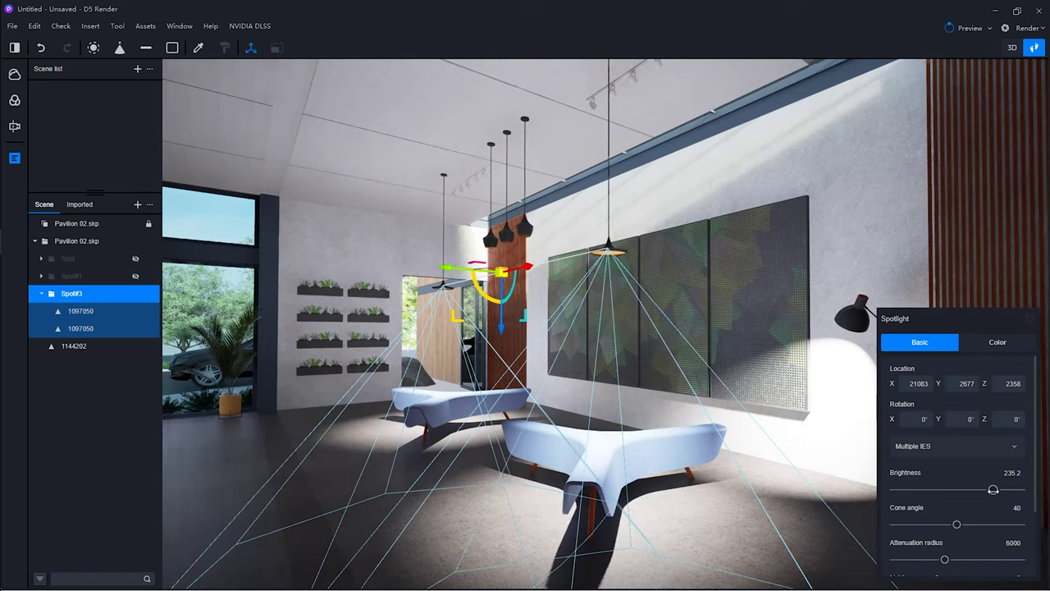
{"action": "mouse_move", "coordinate": [993, 490]}
{"action": "left_mouse_down"}
{"action": "mouse_move", "coordinate": [897, 489]}
{"action": "mouse_move", "coordinate": [977, 491]}
{"action": "left_mouse_up"}
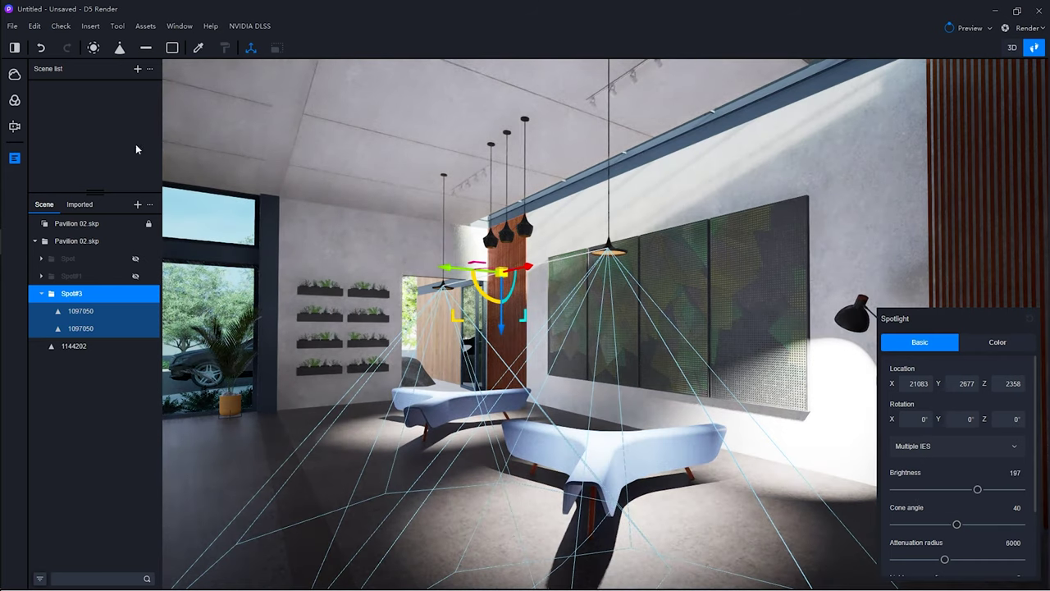
Turn off auto exposure and raise the brightness of the Spot#3 pendant lights to 263.5.
{"action": "left_click", "coordinate": [14, 100]}
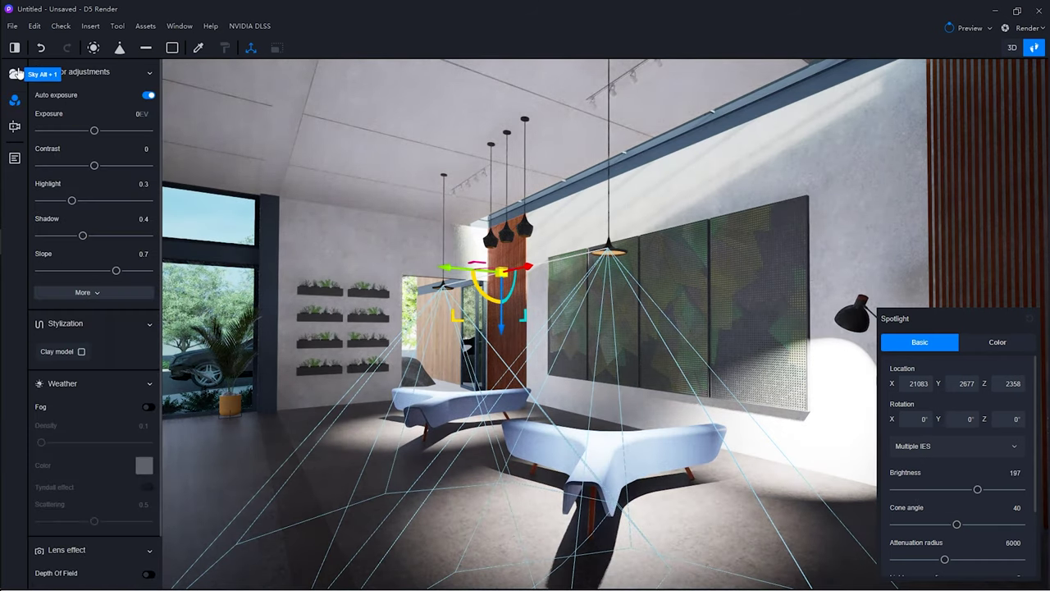
{"action": "left_click", "coordinate": [148, 97]}
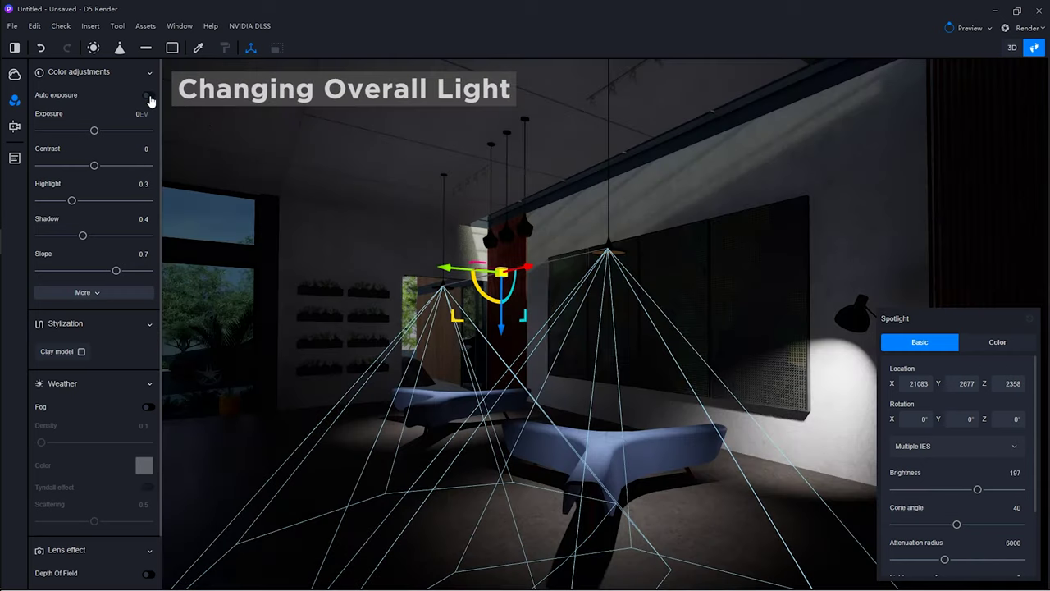
{"action": "left_click", "coordinate": [15, 158]}
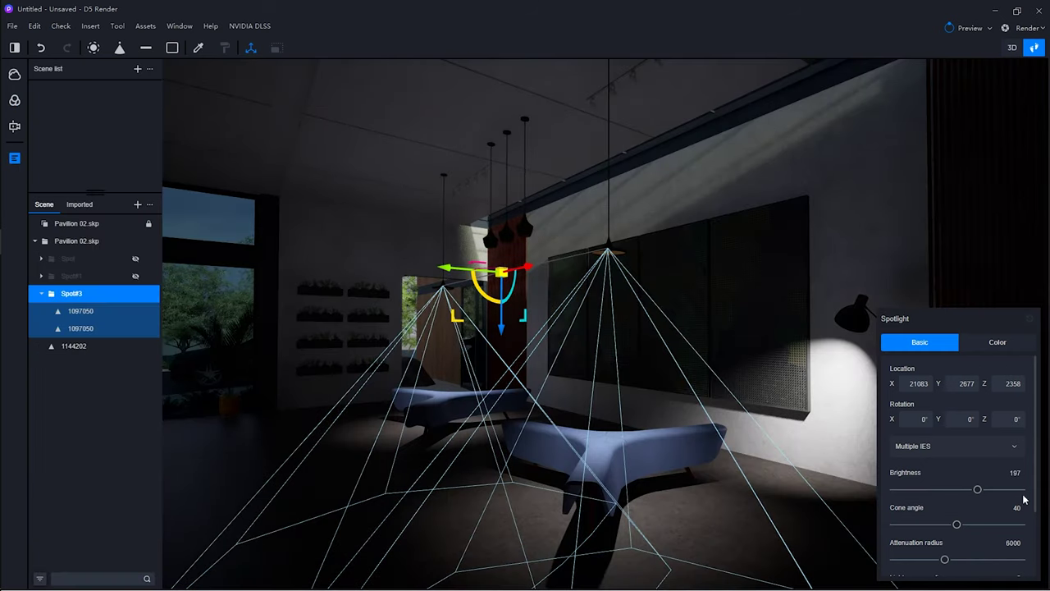
{"action": "left_click_drag", "start_coordinate": [977, 490], "coordinate": [1006, 489]}
Show the Spot#1 track light group and set the floor lamp spotlight's brightness to 97.8.
{"action": "left_click", "coordinate": [62, 278]}
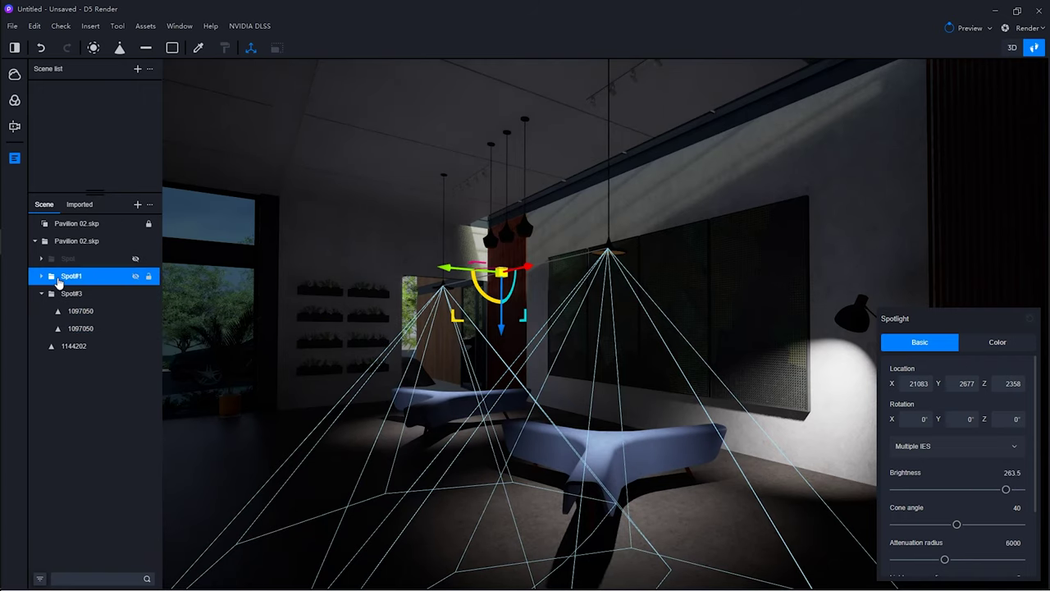
{"action": "left_click", "coordinate": [135, 277]}
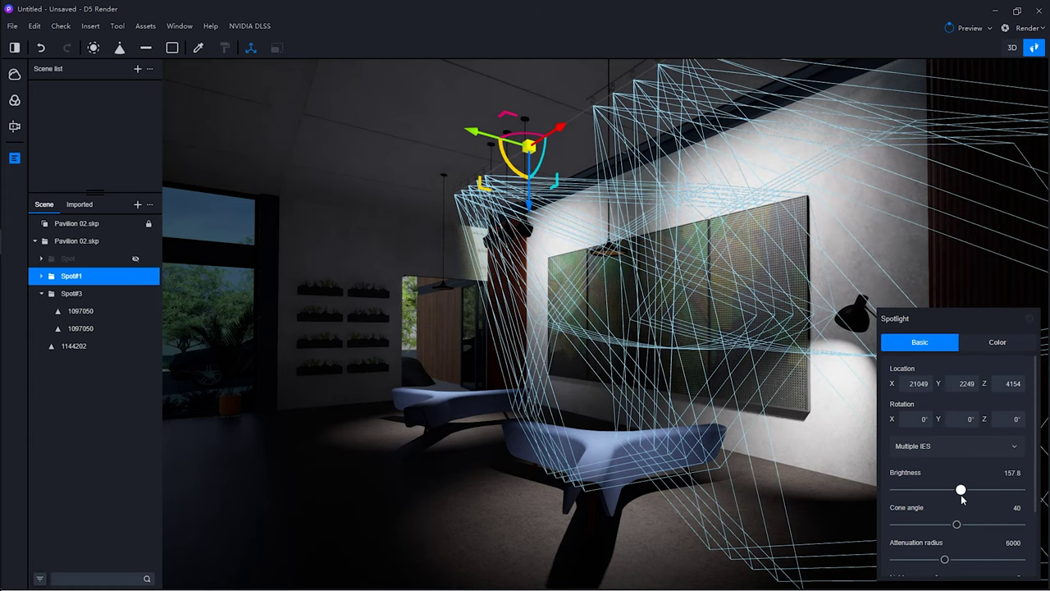
{"action": "left_click", "coordinate": [90, 345]}
{"action": "left_click_drag", "start_coordinate": [992, 489], "coordinate": [935, 496]}
Set the HDRI sky light intensity to 1, its rotation to 330.9°, and the sun light intensity to 1.11.
{"action": "left_click", "coordinate": [14, 100]}
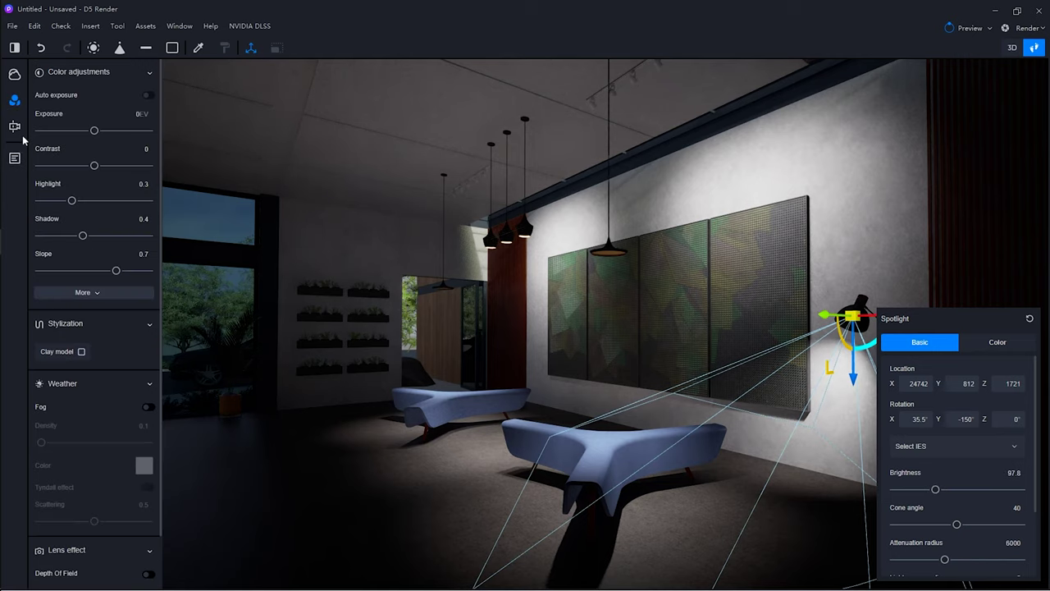
{"action": "left_click", "coordinate": [12, 80]}
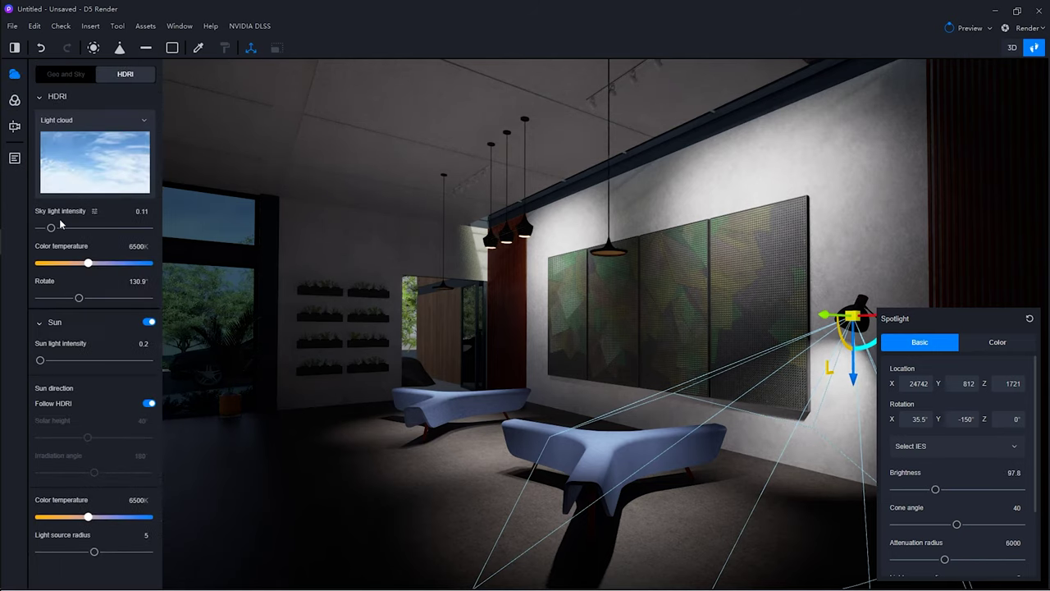
{"action": "left_click_drag", "start_coordinate": [41, 360], "coordinate": [78, 375]}
{"action": "left_click_drag", "start_coordinate": [60, 229], "coordinate": [123, 229]}
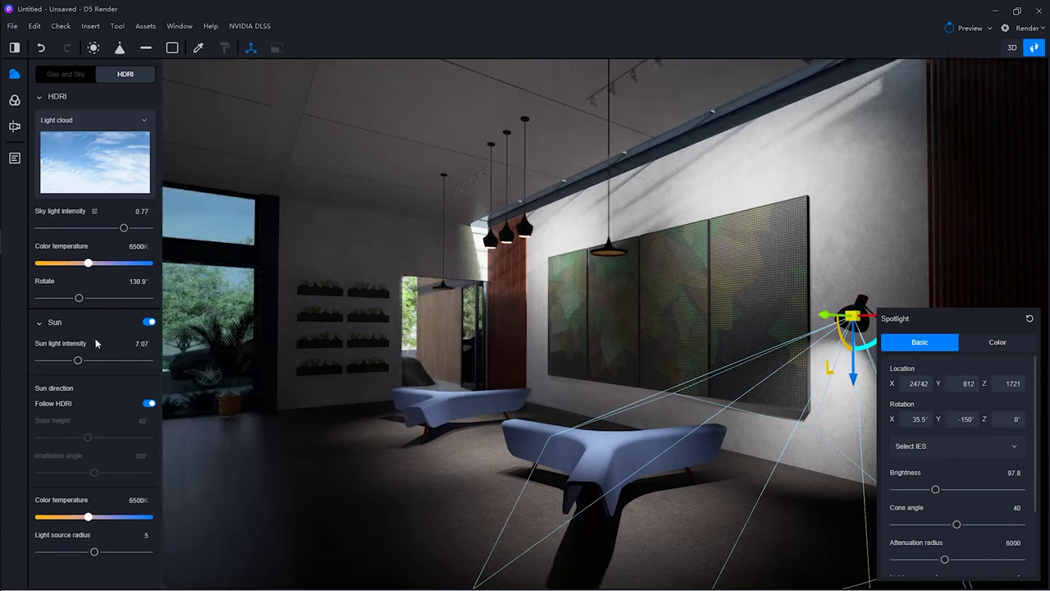
{"action": "left_click_drag", "start_coordinate": [79, 299], "coordinate": [137, 299]}
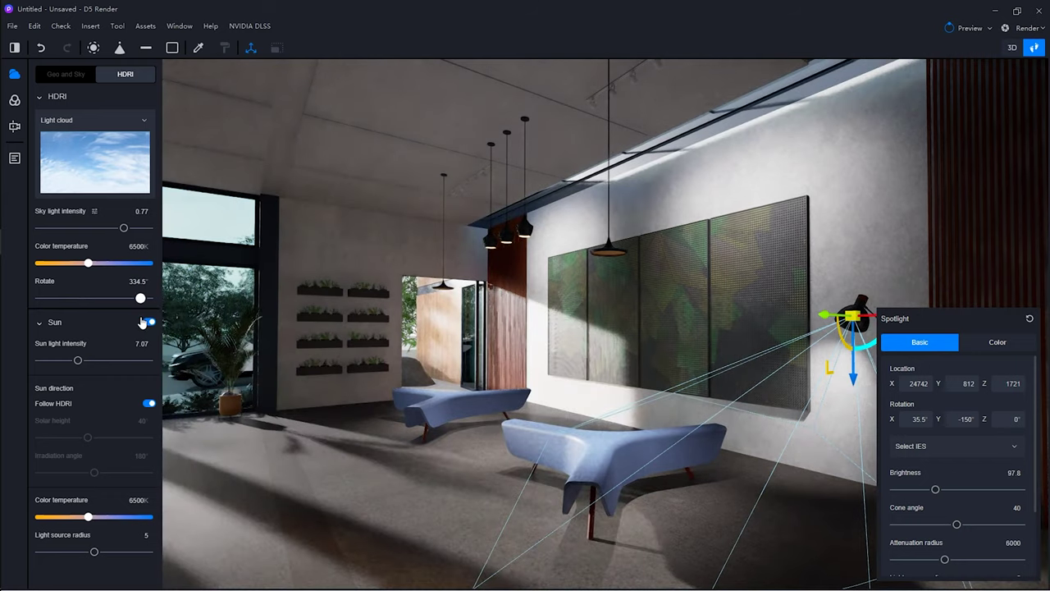
{"action": "left_click_drag", "start_coordinate": [139, 322], "coordinate": [142, 324]}
{"action": "left_click_drag", "start_coordinate": [78, 360], "coordinate": [46, 361]}
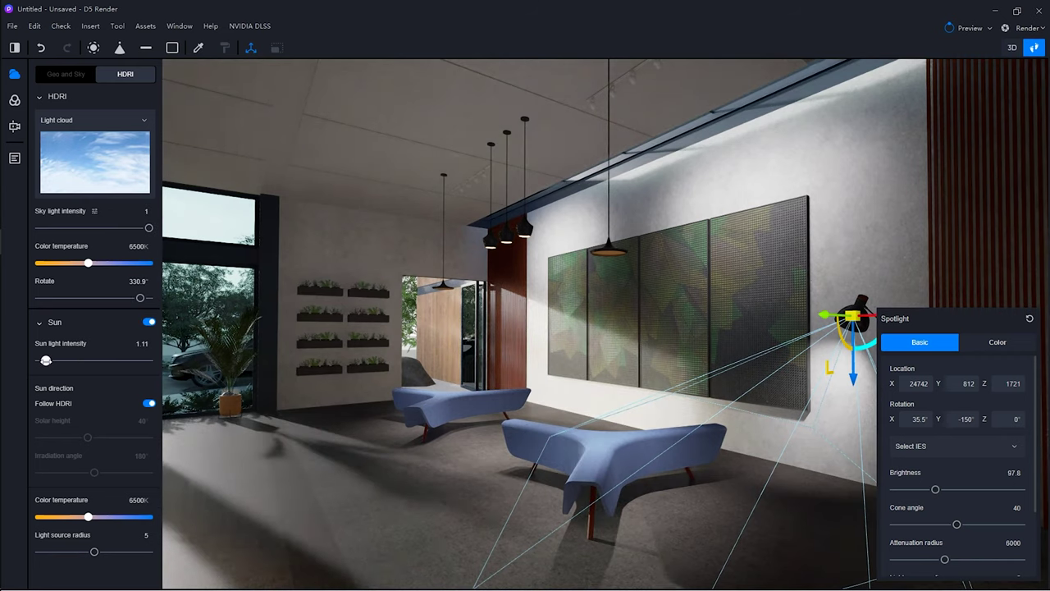
Unlink the sun direction from the HDRI and set solar height to 50.5° and irradiation angle to 154.5°.
{"action": "left_click", "coordinate": [148, 402]}
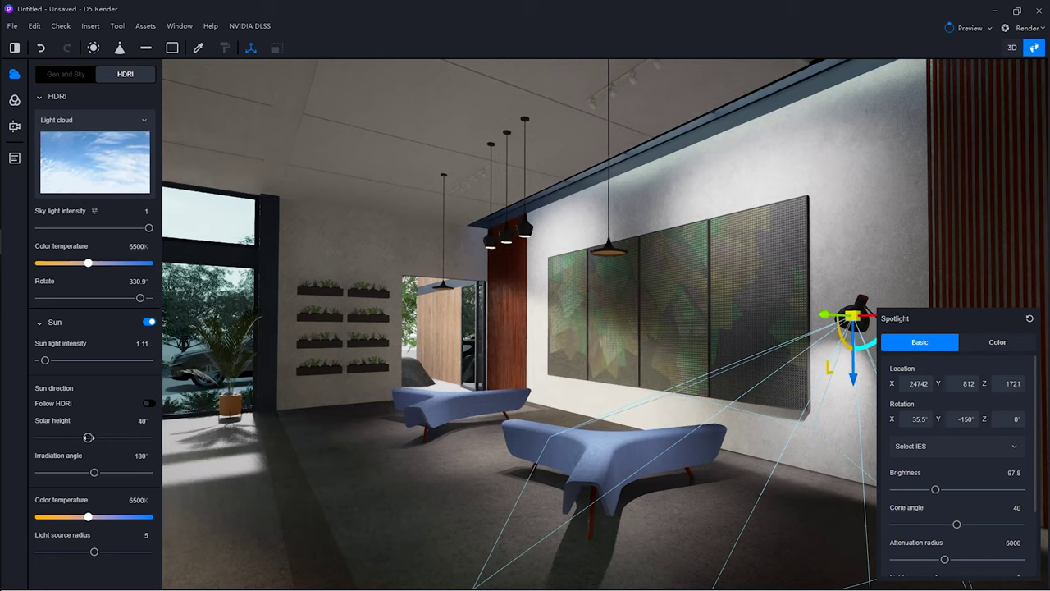
{"action": "left_click_drag", "start_coordinate": [87, 436], "coordinate": [101, 436]}
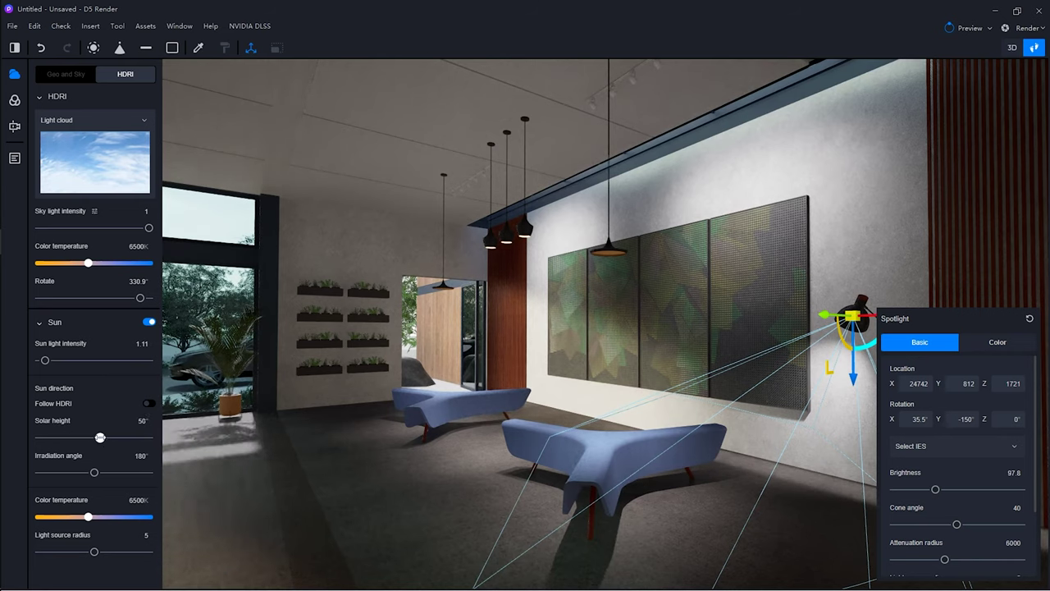
{"action": "left_click_drag", "start_coordinate": [93, 472], "coordinate": [86, 472]}
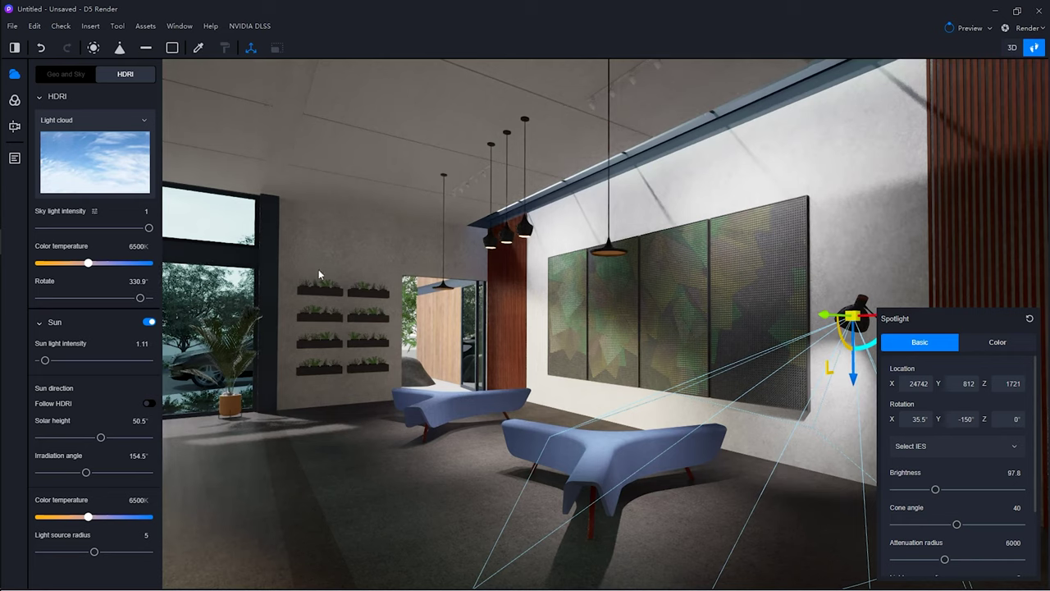
Set the scene's exposure to 0.14 EV in the color adjustments.
{"action": "left_click", "coordinate": [14, 99]}
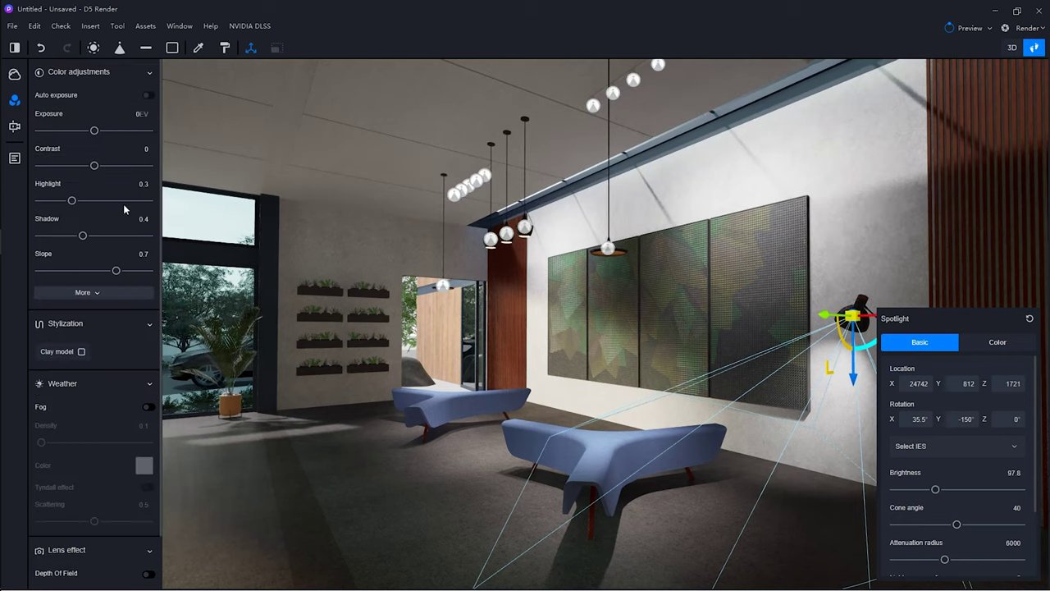
{"action": "left_click_drag", "start_coordinate": [96, 129], "coordinate": [104, 129]}
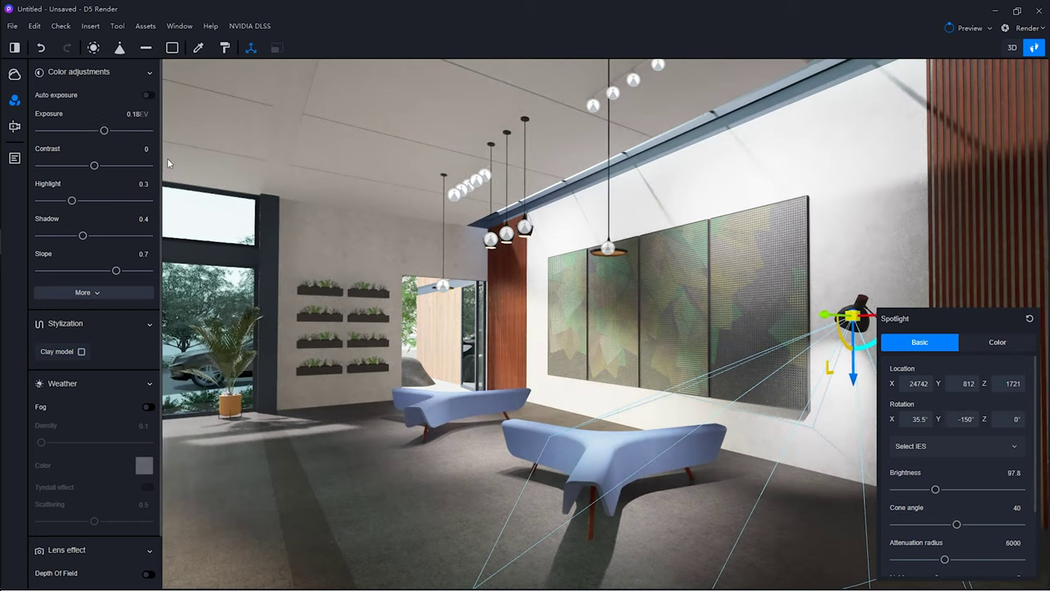
{"action": "left_click_drag", "start_coordinate": [103, 130], "coordinate": [100, 130]}
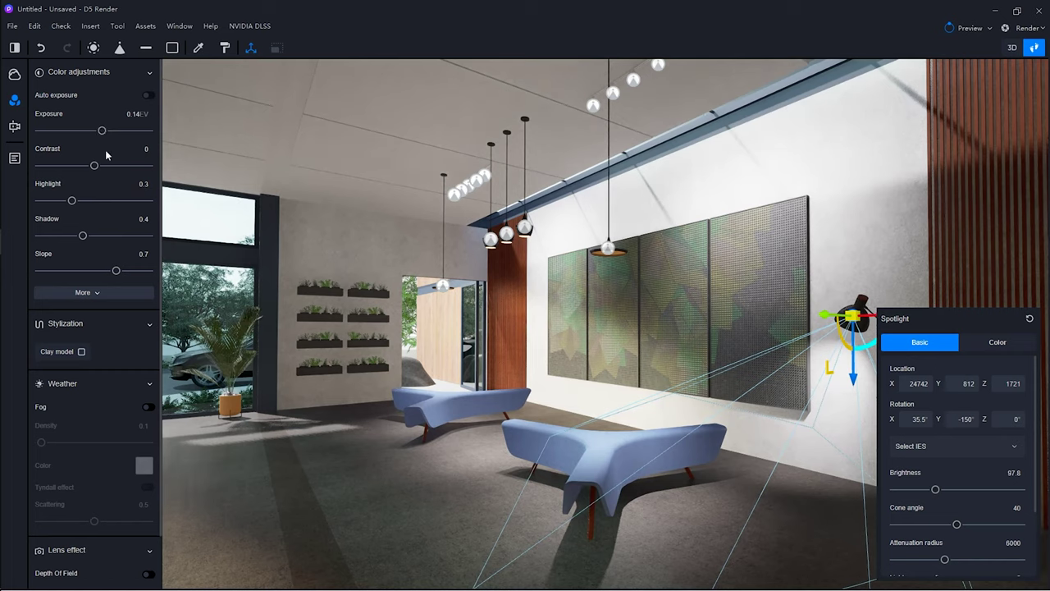
Pick the front bench's blue material and inspect its map settings and surface texture up close.
{"action": "left_click", "coordinate": [200, 48]}
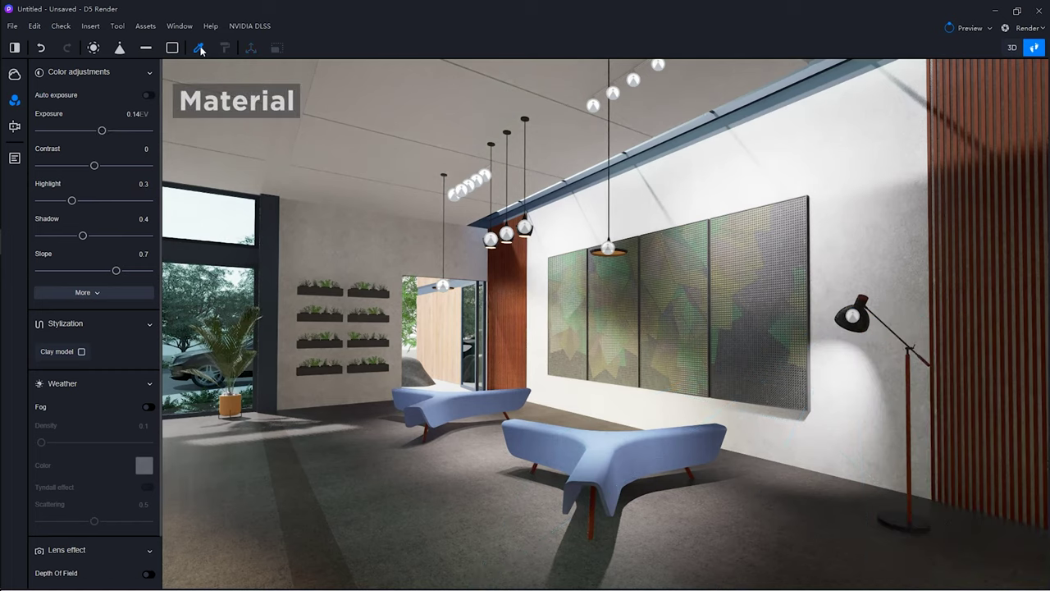
{"action": "left_click", "coordinate": [607, 447]}
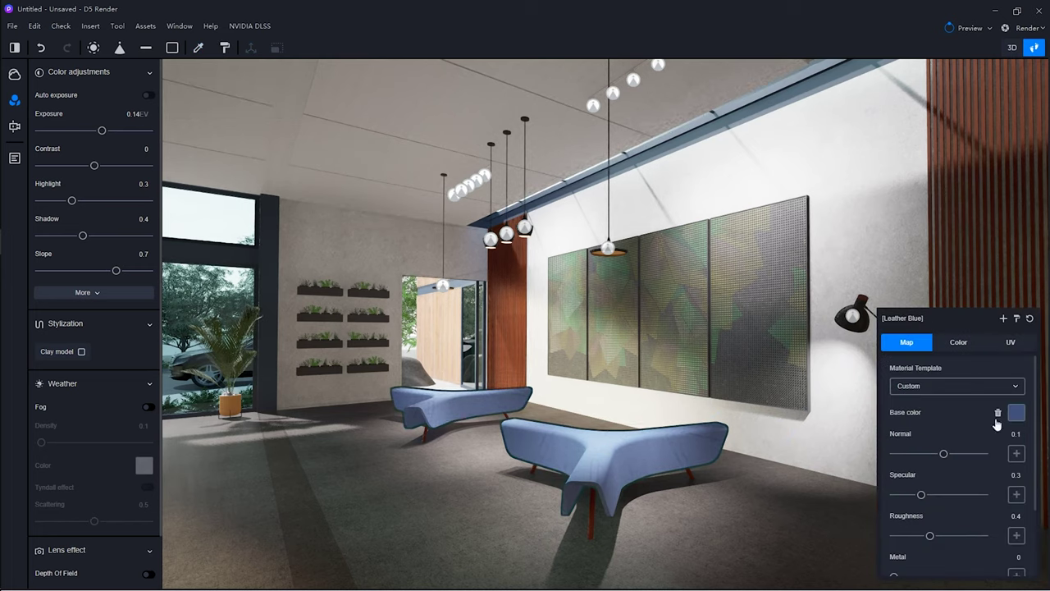
{"action": "scroll", "coordinate": [968, 427], "scroll_direction": "down", "scroll_amount": 3}
{"action": "scroll", "coordinate": [968, 427], "scroll_direction": "up", "scroll_amount": 3}
{"action": "right_click_drag", "start_coordinate": [552, 438], "coordinate": [459, 574]}
{"action": "key", "text": "w"}
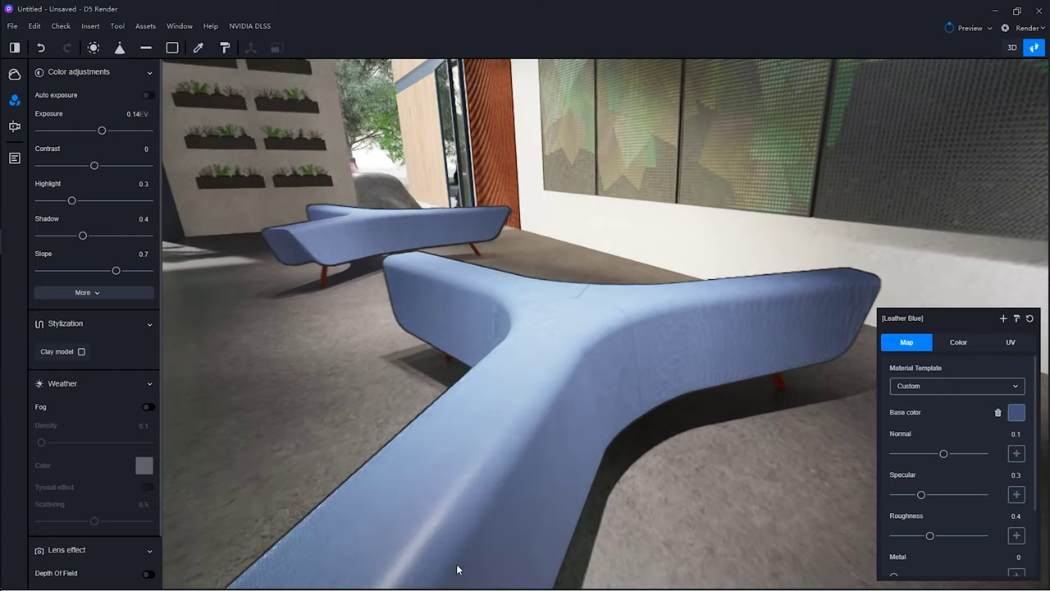
{"action": "scroll", "coordinate": [635, 386], "scroll_direction": "down", "scroll_amount": 3}
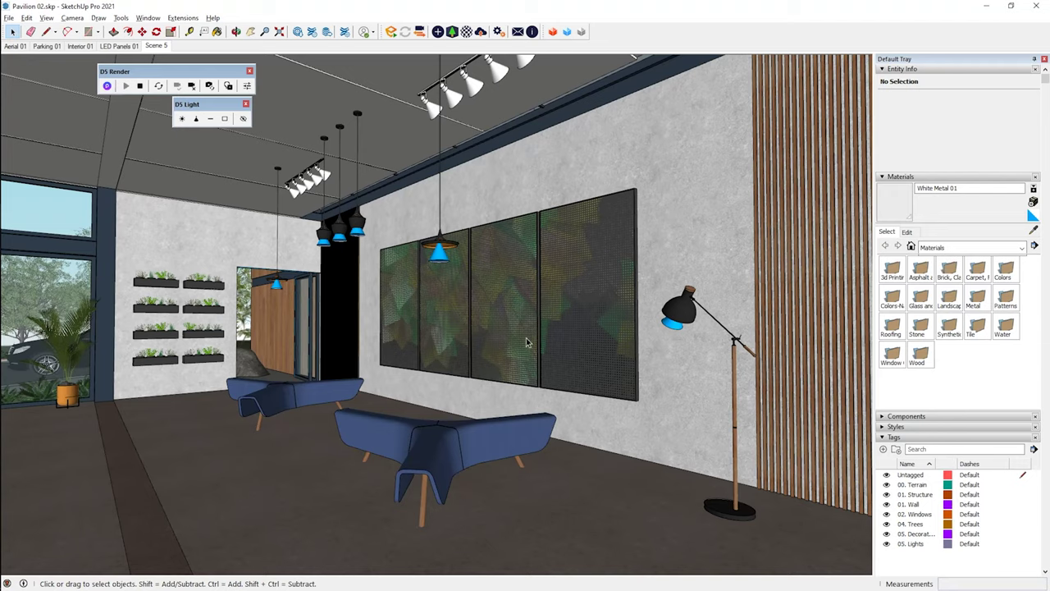
Switch to SketchUp and sample the front bench's blue material with the Paint Bucket.
{"action": "key", "text": "b"}
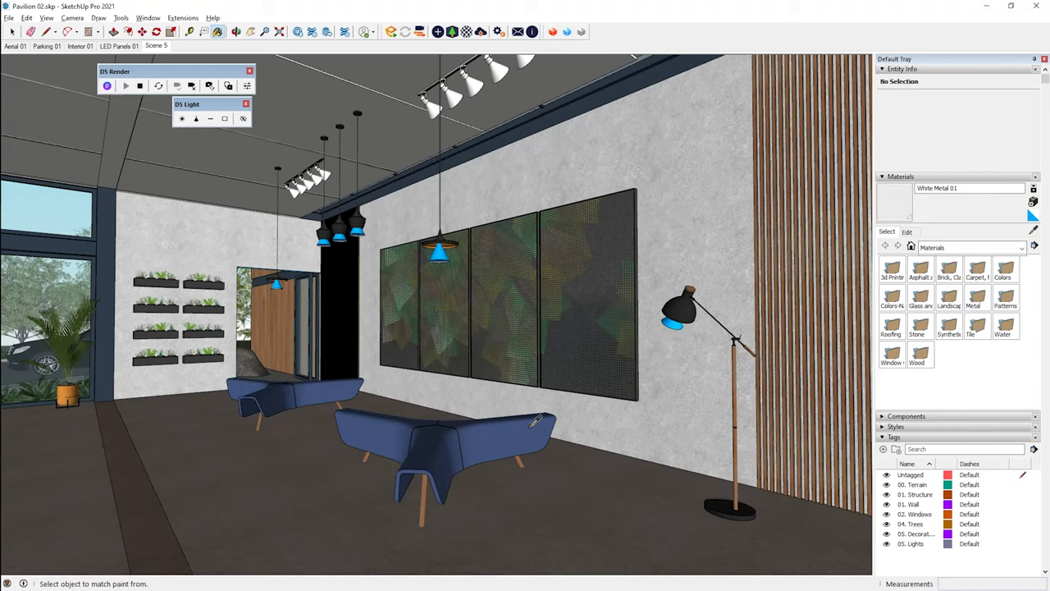
{"action": "left_click", "coordinate": [531, 420], "text": "alt"}
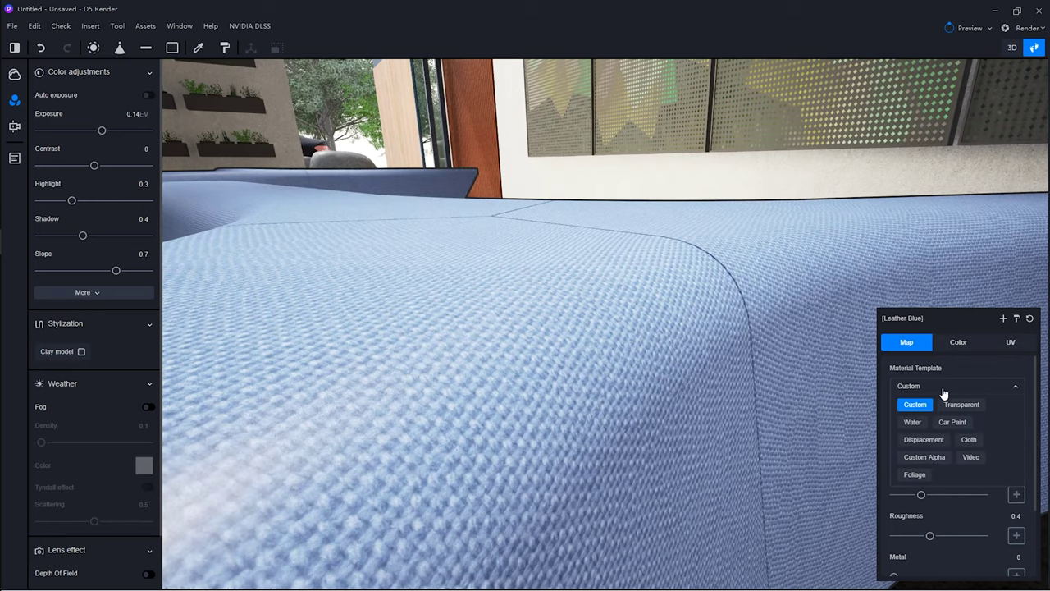
In D5 Render, apply the Cloth template to the bench material, set its base color saturation to 53 and adjust its value.
{"action": "left_click", "coordinate": [968, 441]}
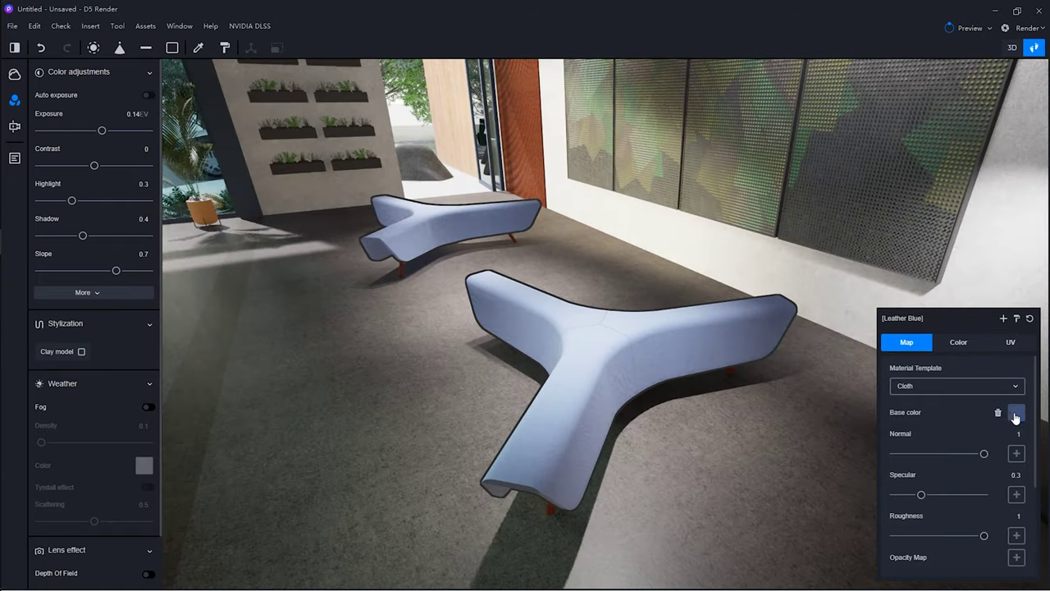
{"action": "left_click", "coordinate": [1016, 412]}
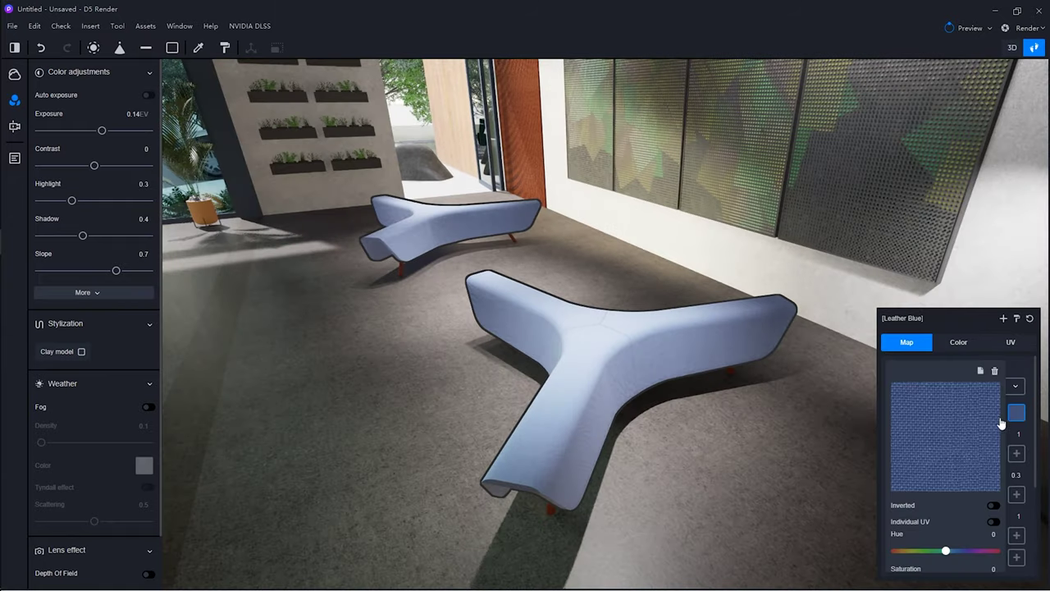
{"action": "scroll", "coordinate": [1001, 423], "scroll_direction": "down", "scroll_amount": 2}
{"action": "left_click", "coordinate": [945, 520]}
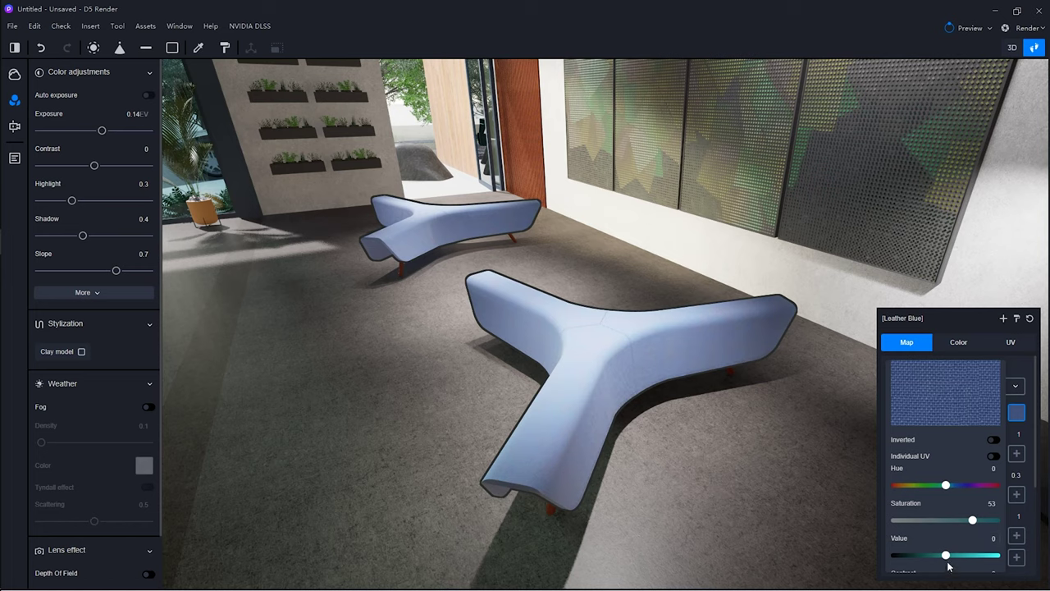
{"action": "left_click_drag", "start_coordinate": [945, 555], "coordinate": [946, 548]}
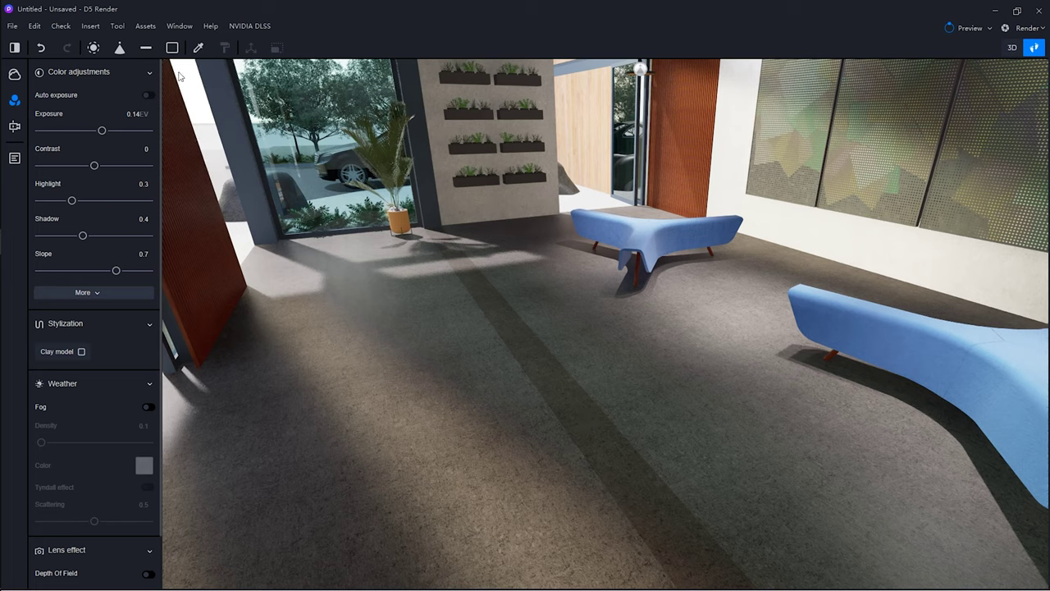
Open the asset library and browse the full list of online models.
{"action": "left_click", "coordinate": [146, 25]}
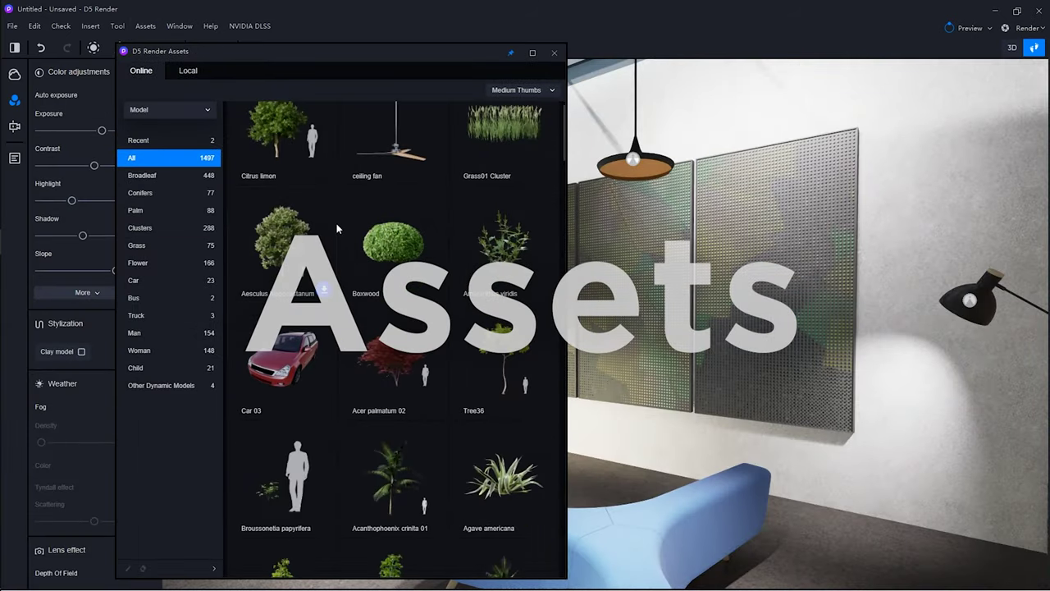
{"action": "scroll", "coordinate": [336, 223], "scroll_direction": "down", "scroll_amount": 15}
{"action": "scroll", "coordinate": [336, 226], "scroll_direction": "down", "scroll_amount": 3}
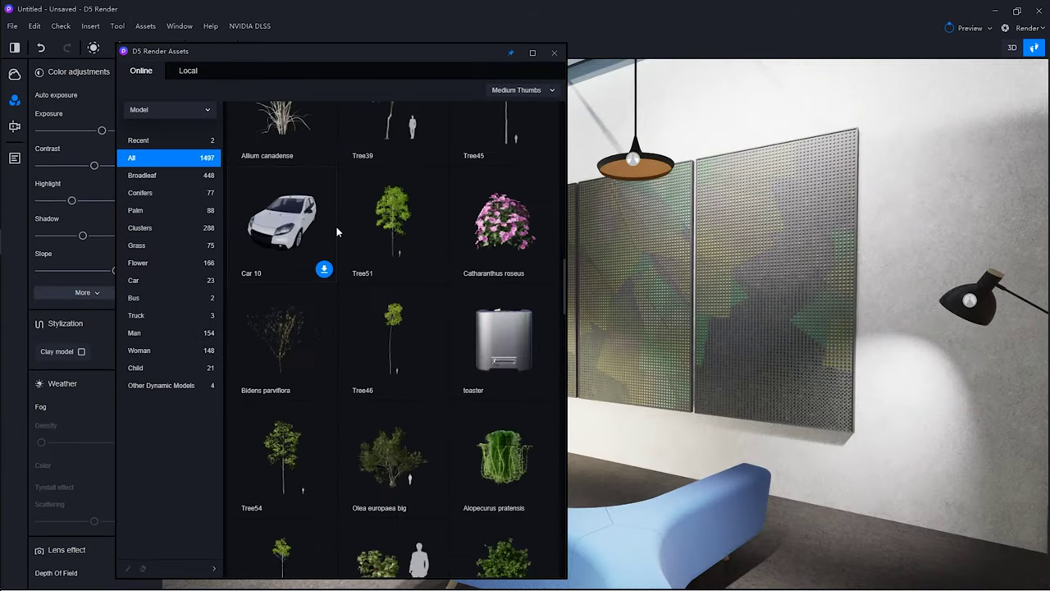
{"action": "scroll", "coordinate": [332, 279], "scroll_direction": "down", "scroll_amount": 1}
{"action": "scroll", "coordinate": [378, 297], "scroll_direction": "down", "scroll_amount": 4}
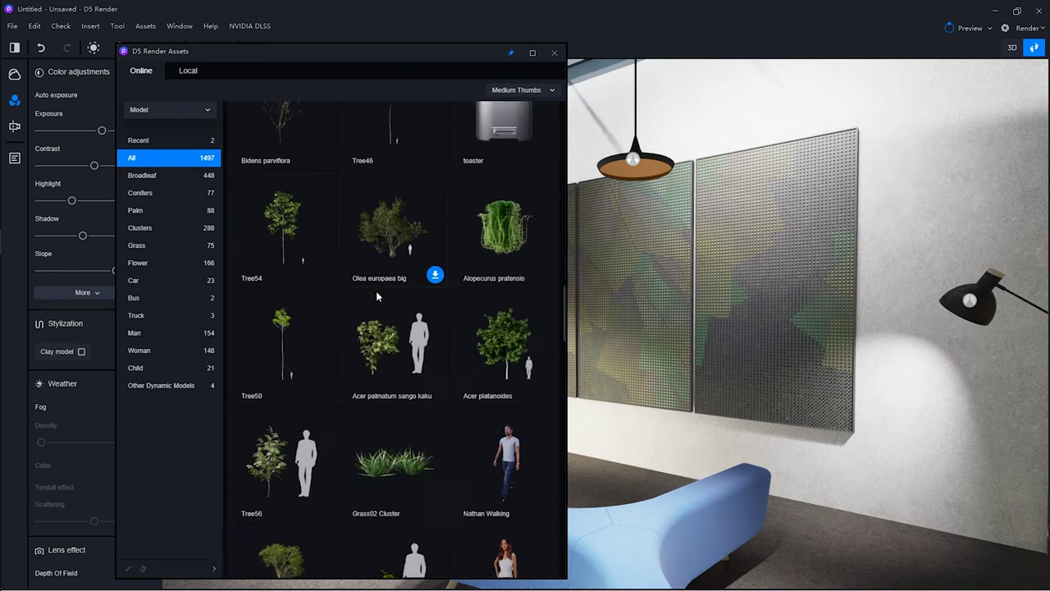
{"action": "scroll", "coordinate": [410, 335], "scroll_direction": "up", "scroll_amount": 2}
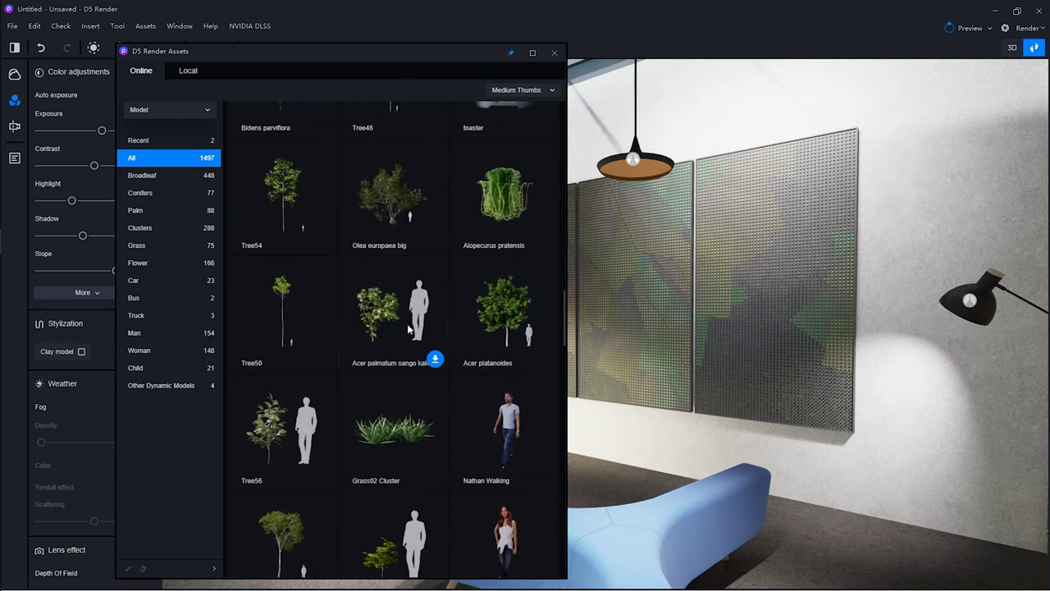
Switch the asset library to materials and look through the Tiles, WoodFloor, Other, Metal, Plastic and Fabric categories.
{"action": "left_click", "coordinate": [153, 109]}
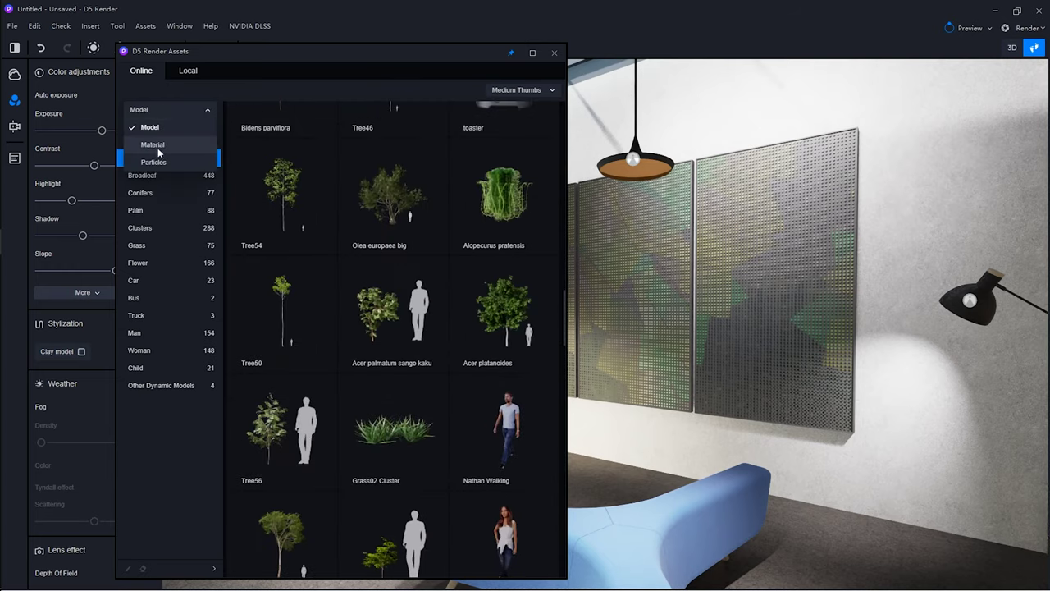
{"action": "left_click", "coordinate": [158, 146]}
{"action": "left_click", "coordinate": [177, 265]}
{"action": "left_click", "coordinate": [172, 315]}
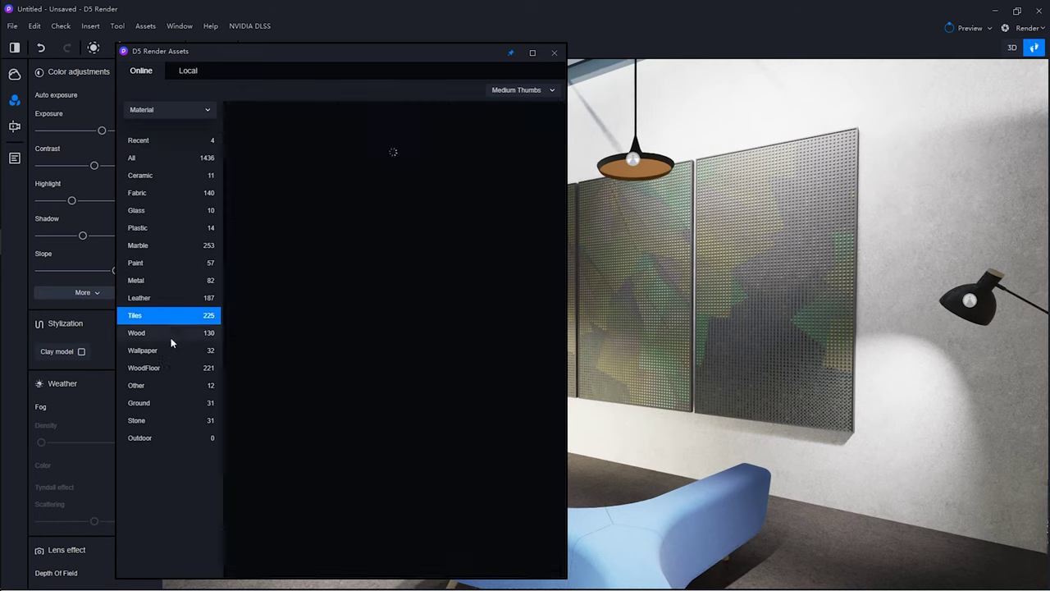
{"action": "left_click", "coordinate": [168, 367]}
{"action": "left_click", "coordinate": [165, 384]}
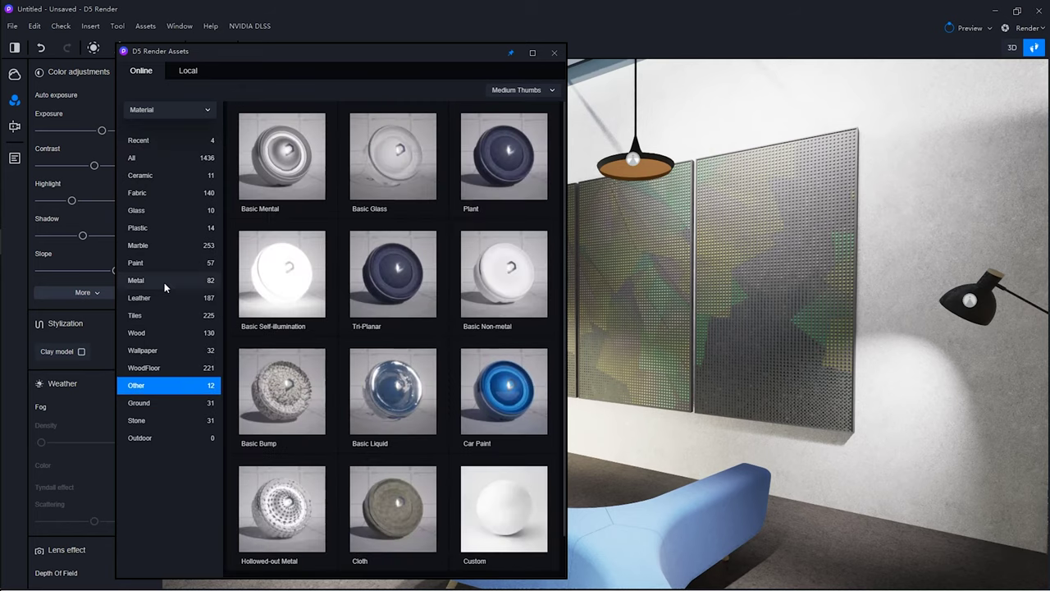
{"action": "left_click", "coordinate": [164, 281]}
{"action": "left_click", "coordinate": [150, 228]}
{"action": "left_click", "coordinate": [161, 195]}
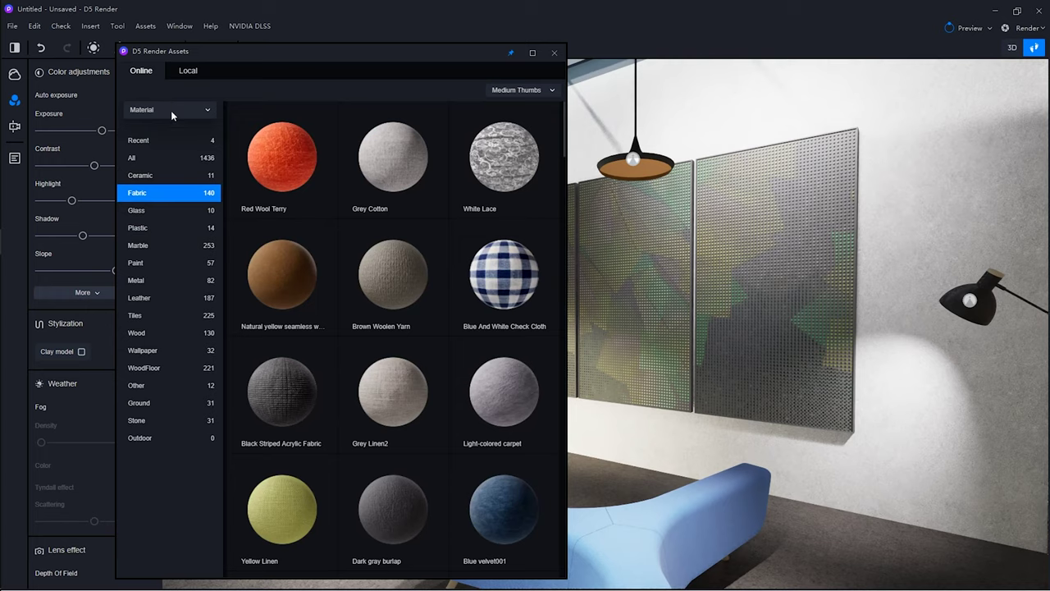
Browse the full list of particle effects in the asset library.
{"action": "left_click", "coordinate": [170, 110]}
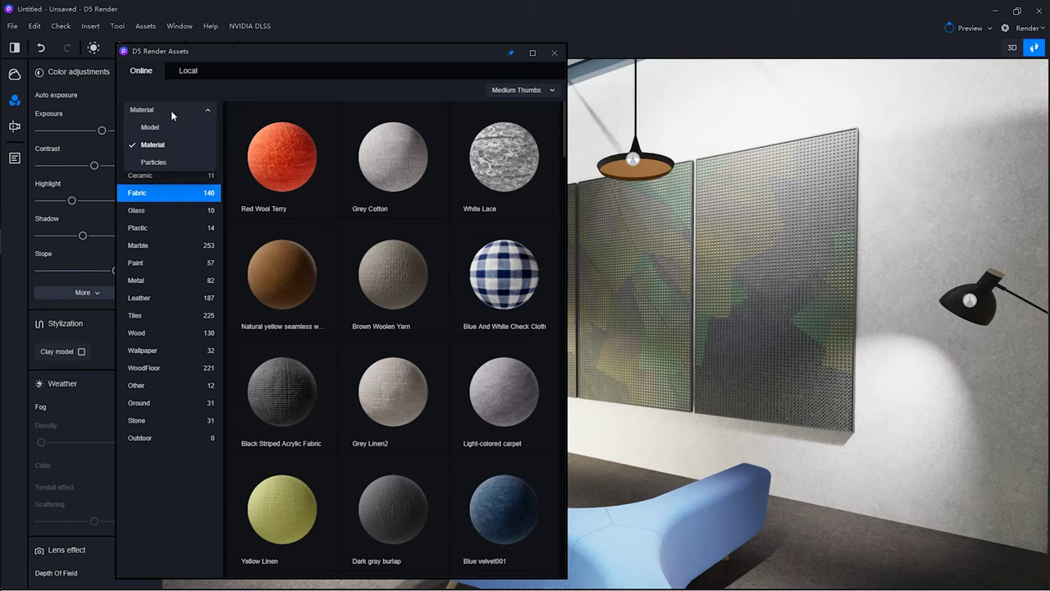
{"action": "left_click", "coordinate": [154, 166]}
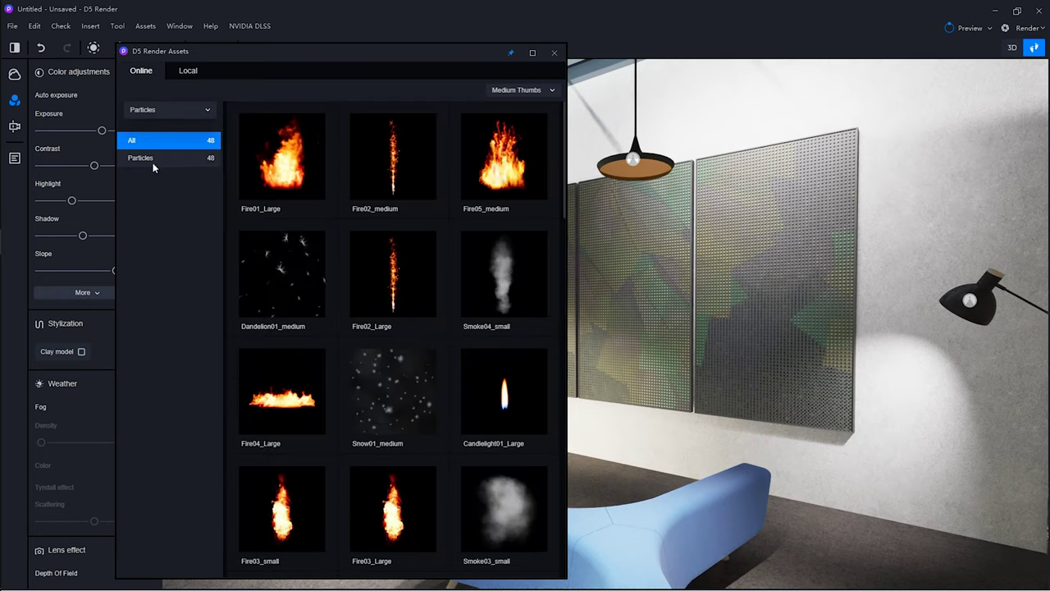
{"action": "scroll", "coordinate": [348, 262], "scroll_direction": "down", "scroll_amount": 2}
{"action": "scroll", "coordinate": [348, 259], "scroll_direction": "down", "scroll_amount": 10}
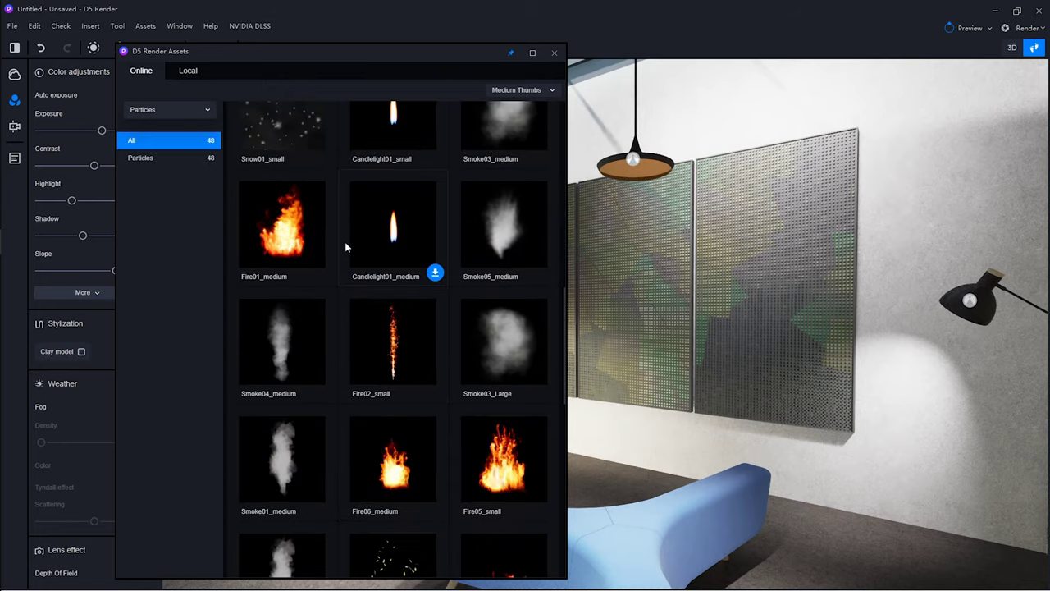
Place the Fire01_Large particle effect on the floor beside the blue bench and delete it again.
{"action": "left_click", "coordinate": [289, 358]}
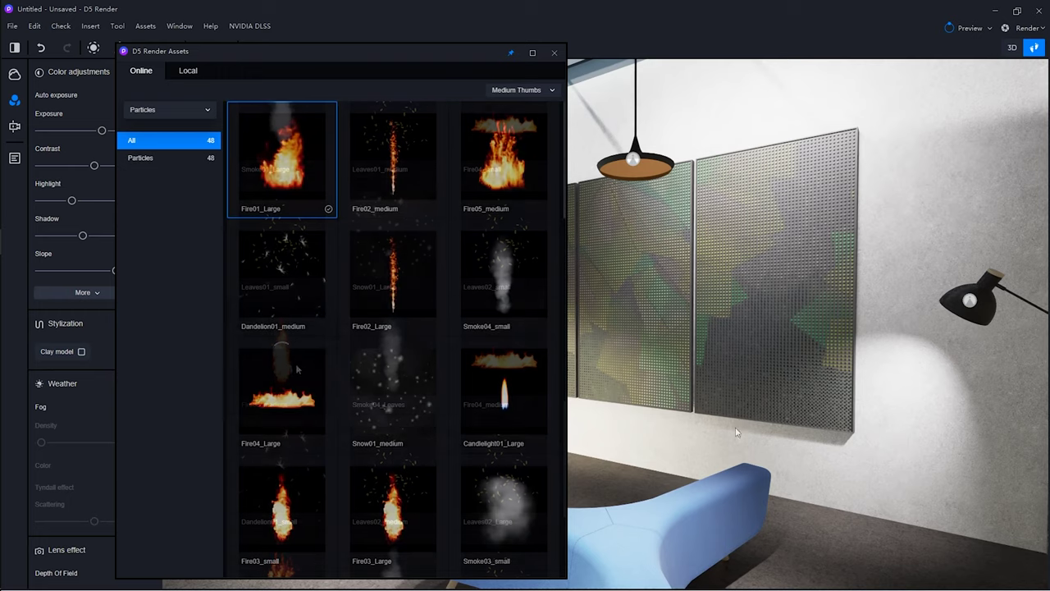
{"action": "left_click", "coordinate": [809, 541]}
{"action": "left_click", "coordinate": [810, 541]}
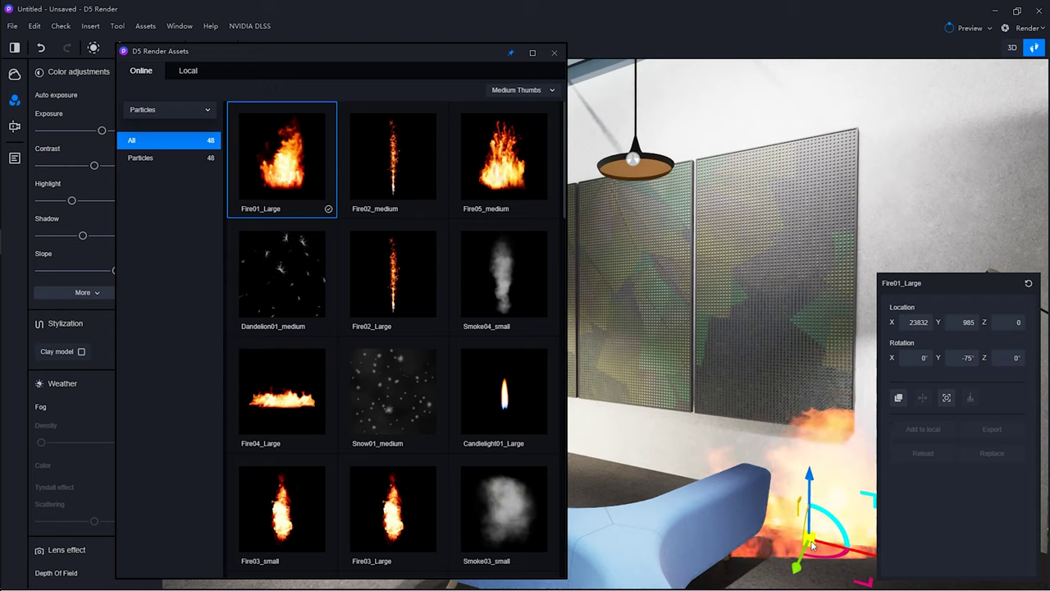
{"action": "key", "text": "Delete"}
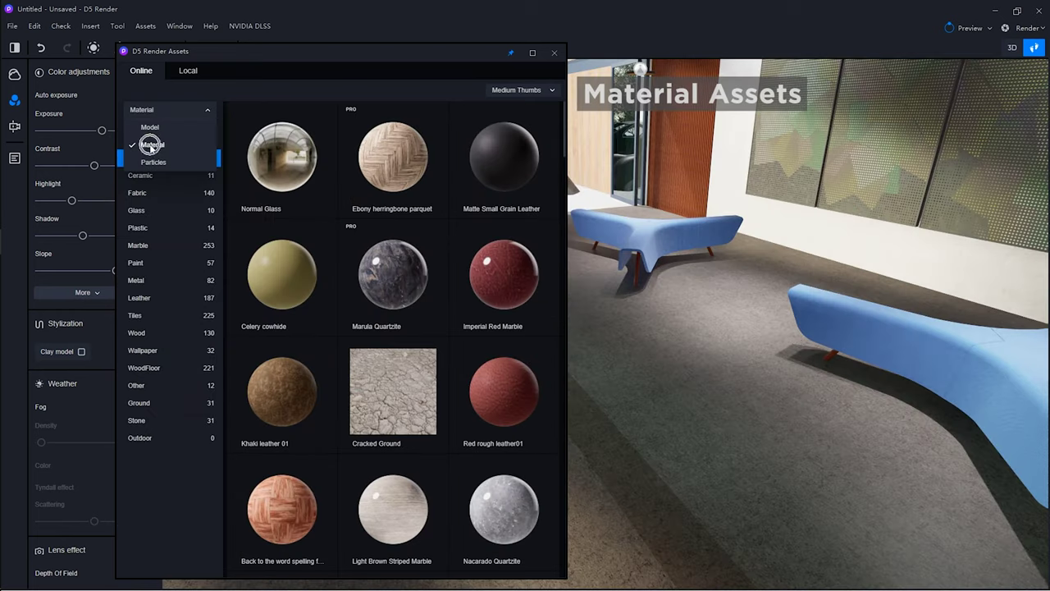
Return to the library's materials and browse the Paint category.
{"action": "left_click", "coordinate": [151, 147]}
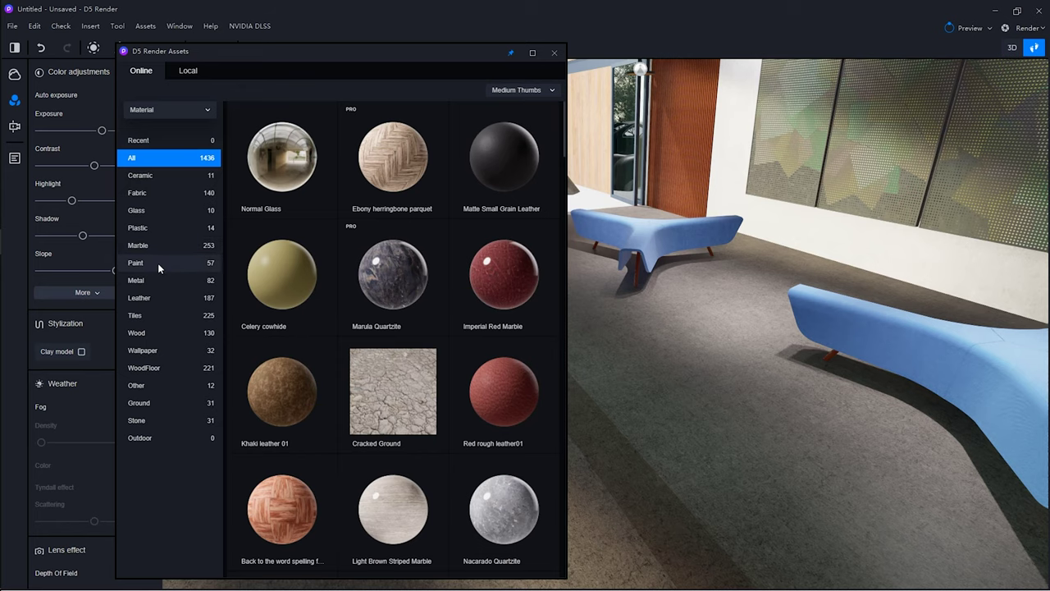
{"action": "left_click", "coordinate": [158, 262]}
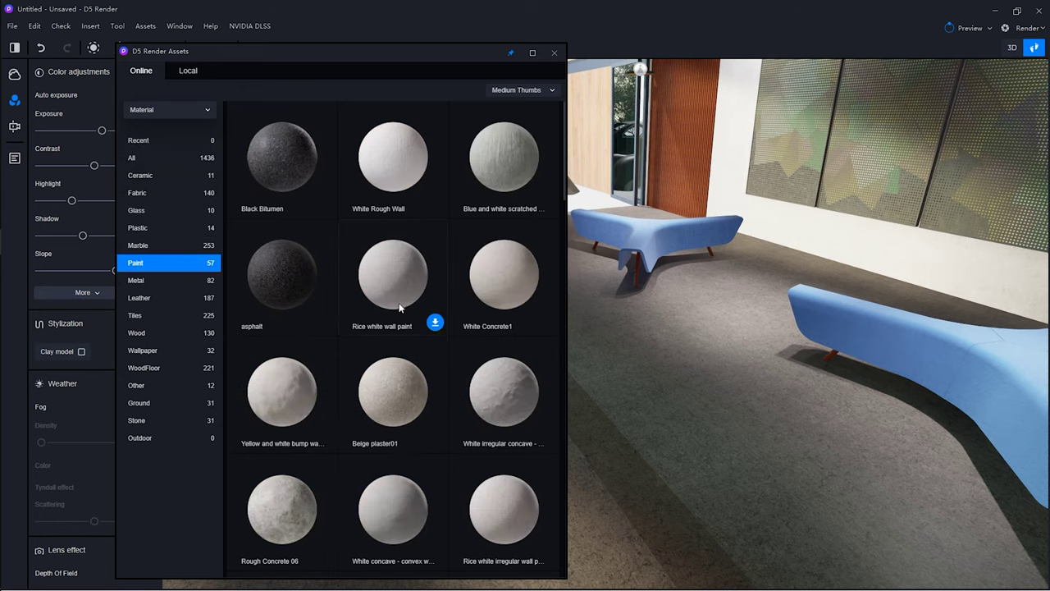
{"action": "scroll", "coordinate": [395, 307], "scroll_direction": "down", "scroll_amount": 15}
{"action": "scroll", "coordinate": [395, 310], "scroll_direction": "up", "scroll_amount": 1}
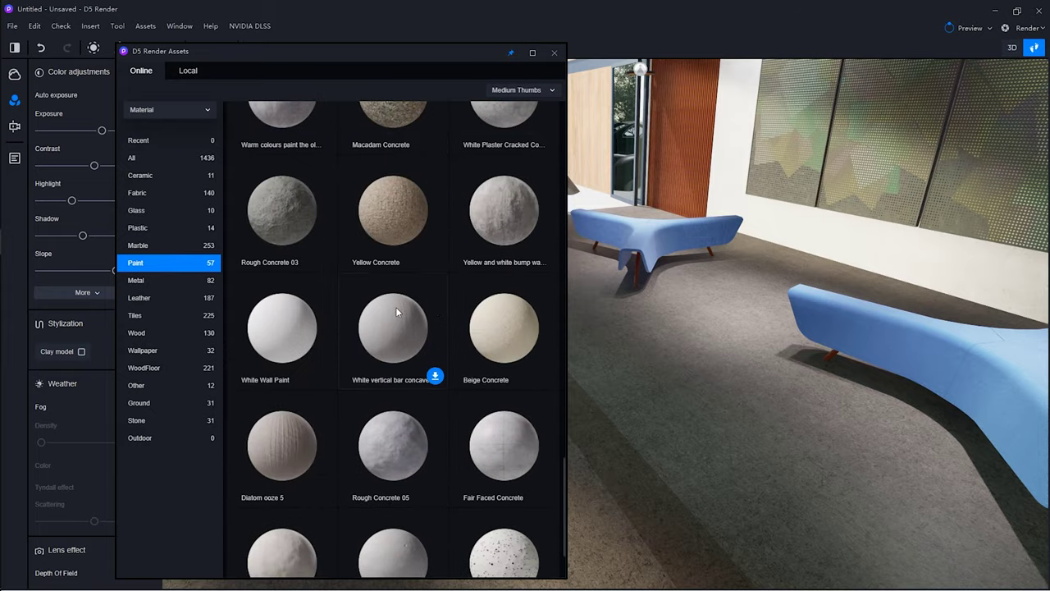
Apply the Beige Concrete material to the long strip in the floor.
{"action": "left_click", "coordinate": [503, 325]}
{"action": "left_click_drag", "start_coordinate": [579, 405], "coordinate": [615, 458]}
{"action": "left_click_drag", "start_coordinate": [731, 432], "coordinate": [621, 425]}
Replace the floor strip's material with Rough Concrete 04 from the Paint category.
{"action": "scroll", "coordinate": [446, 357], "scroll_direction": "up", "scroll_amount": 3}
{"action": "scroll", "coordinate": [446, 359], "scroll_direction": "up", "scroll_amount": 10}
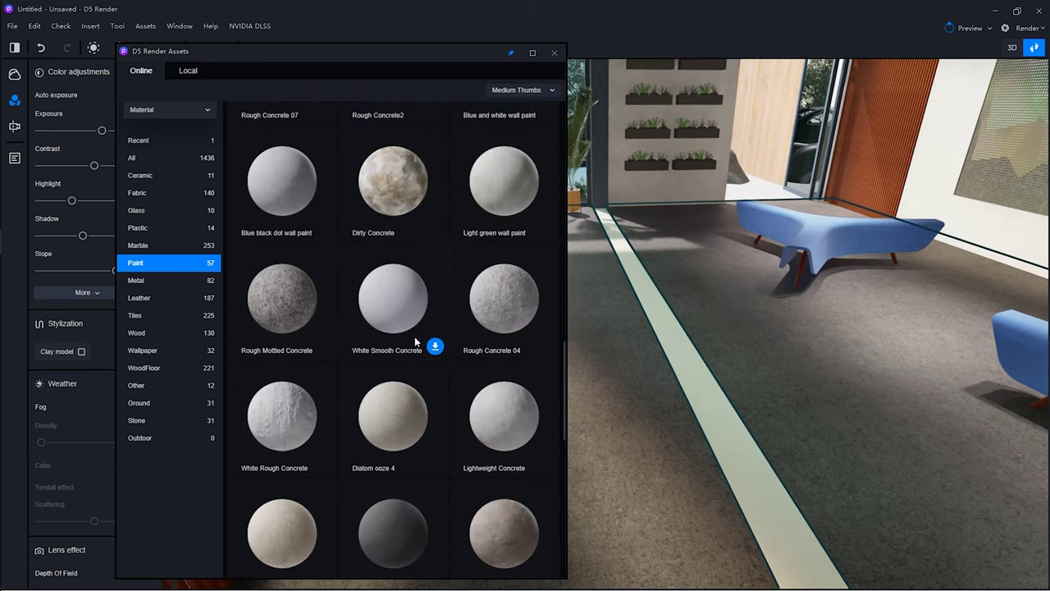
{"action": "left_click", "coordinate": [489, 308]}
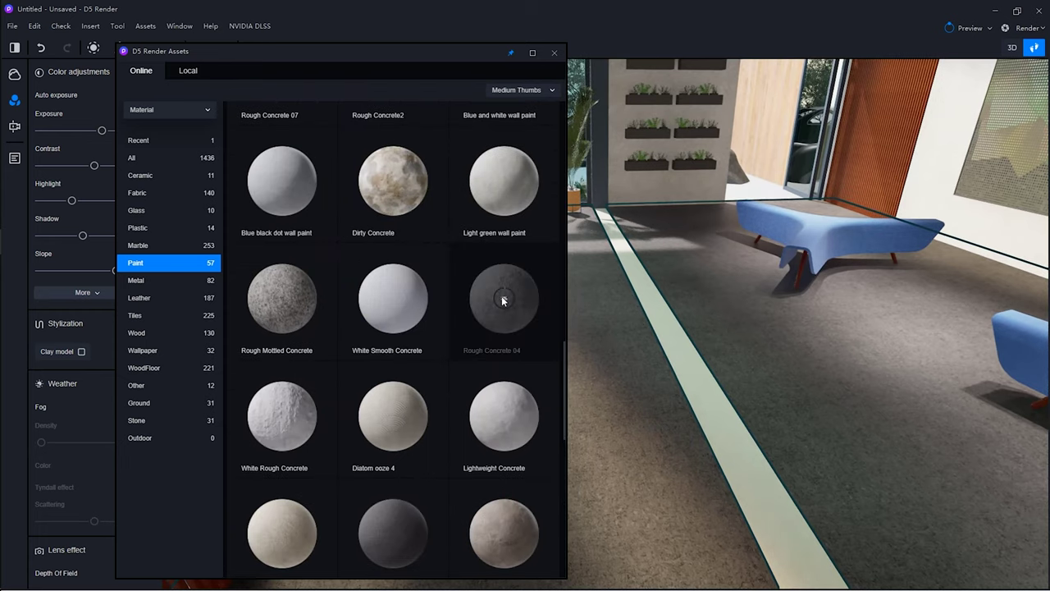
{"action": "left_click_drag", "start_coordinate": [503, 300], "coordinate": [531, 317]}
{"action": "right_click_drag", "start_coordinate": [531, 316], "coordinate": [696, 319]}
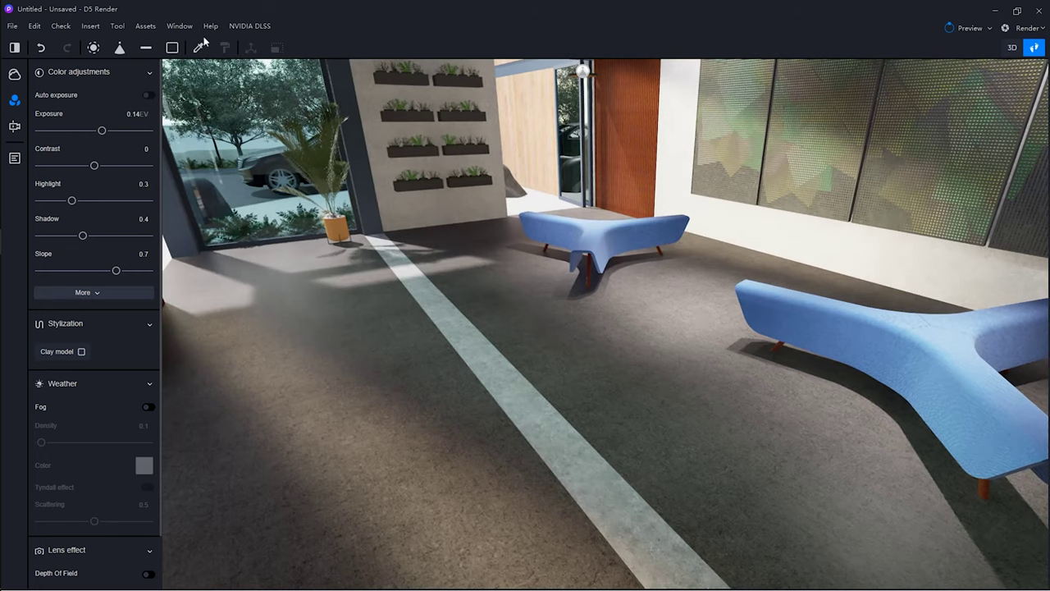
Set the roughness of the floor's stained concrete material to 0.17 and check its reflections across the room.
{"action": "left_click", "coordinate": [530, 293]}
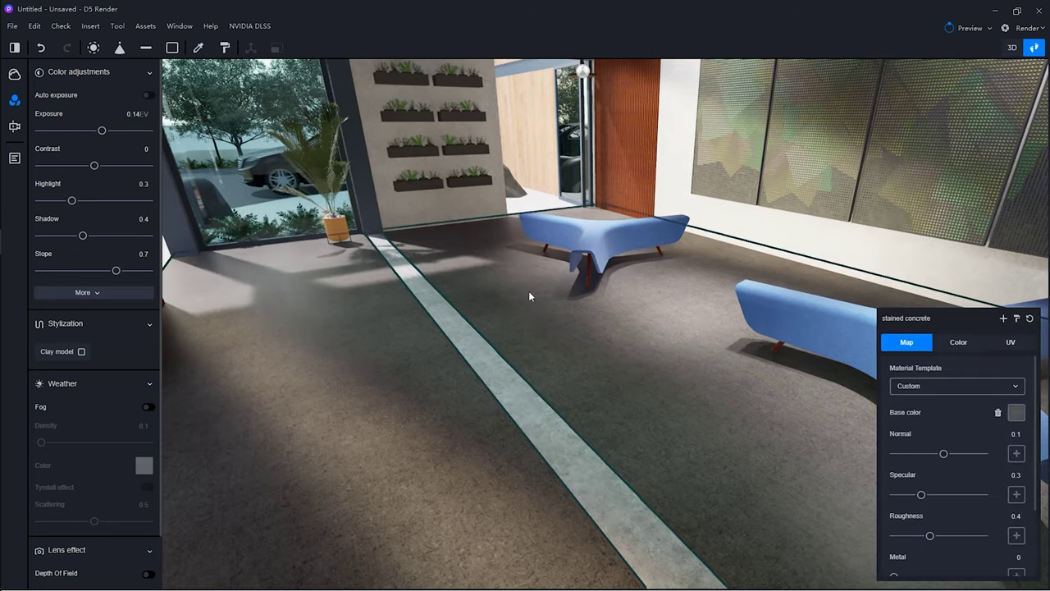
{"action": "left_click", "coordinate": [1017, 414]}
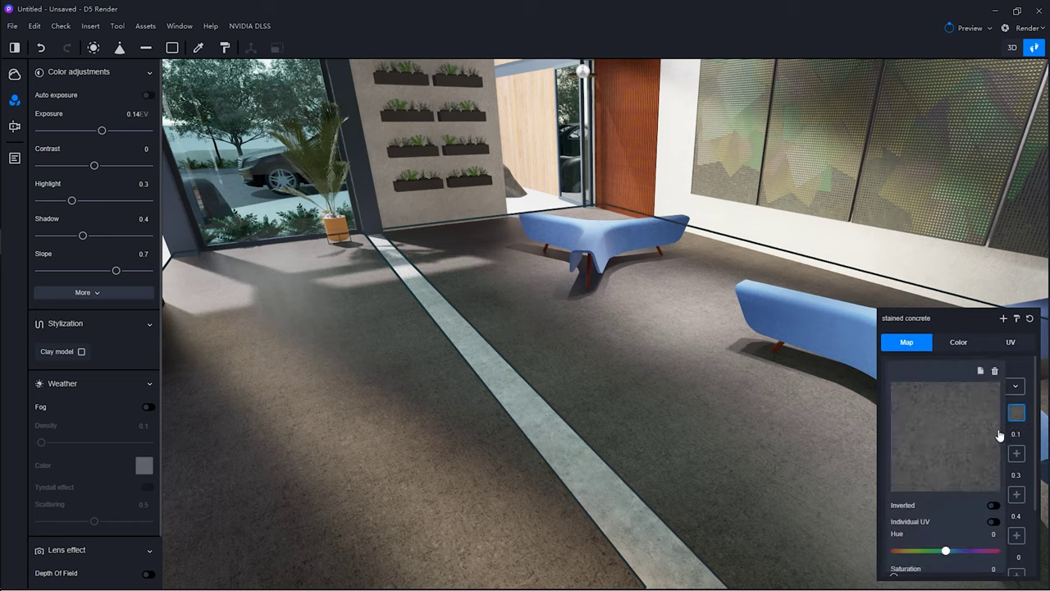
{"action": "left_click", "coordinate": [1032, 403]}
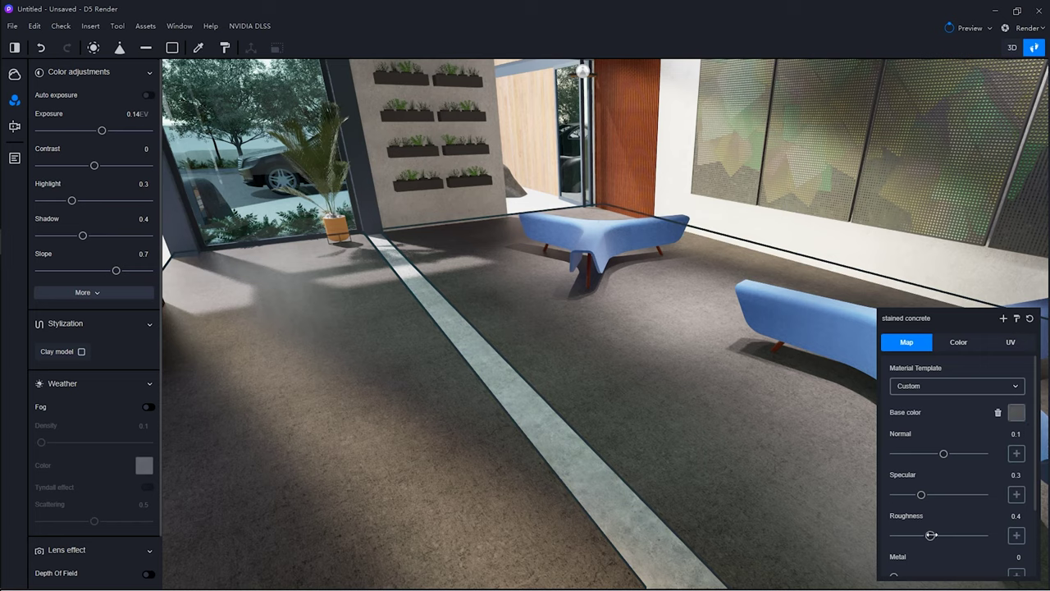
{"action": "left_click_drag", "start_coordinate": [903, 536], "coordinate": [902, 536]}
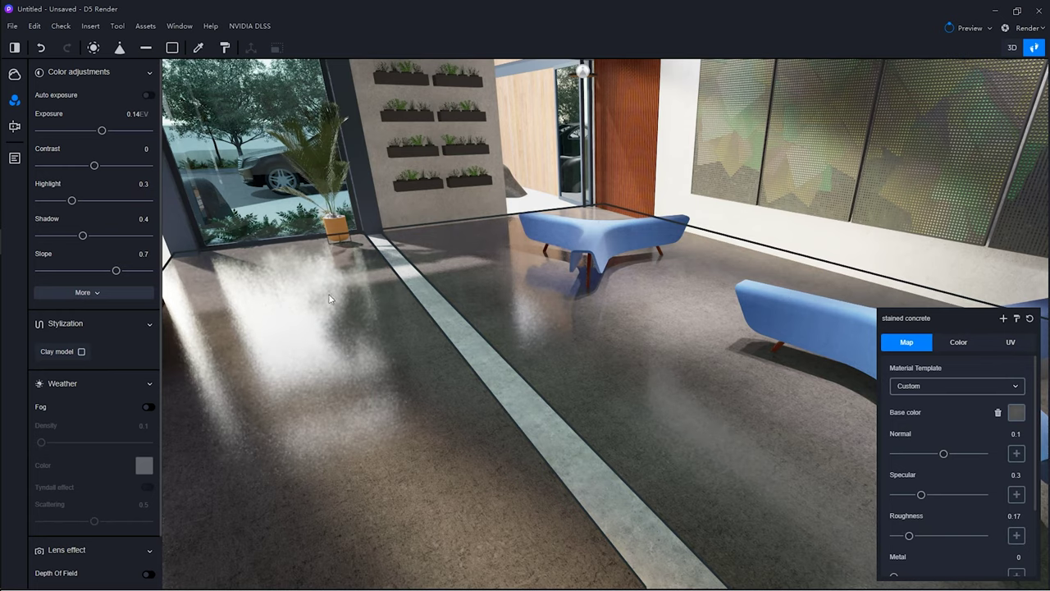
{"action": "right_click_drag", "start_coordinate": [476, 373], "coordinate": [651, 395]}
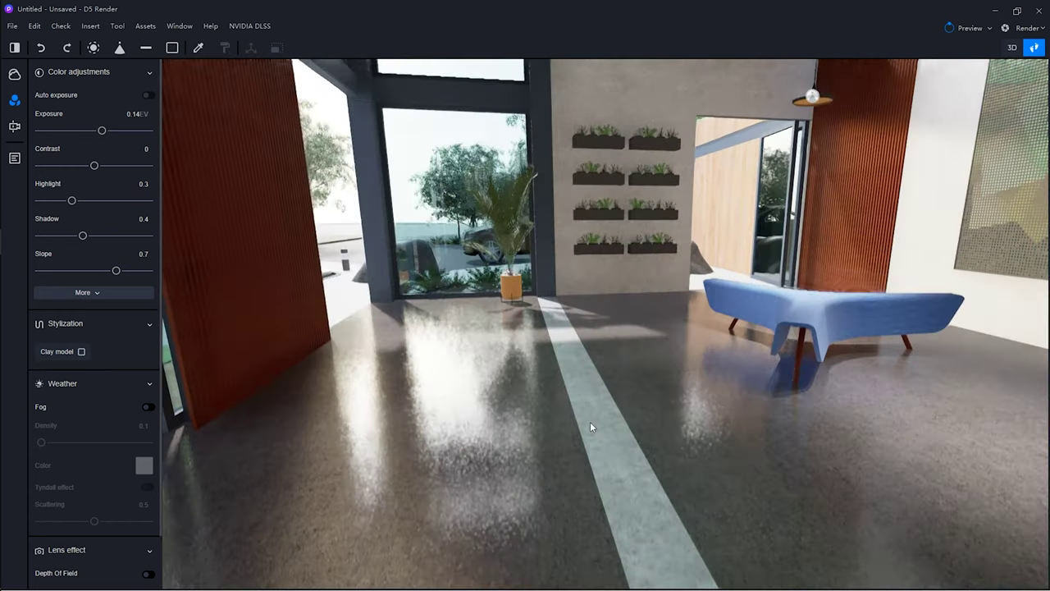
{"action": "scroll", "coordinate": [590, 421], "scroll_direction": "down", "scroll_amount": 3}
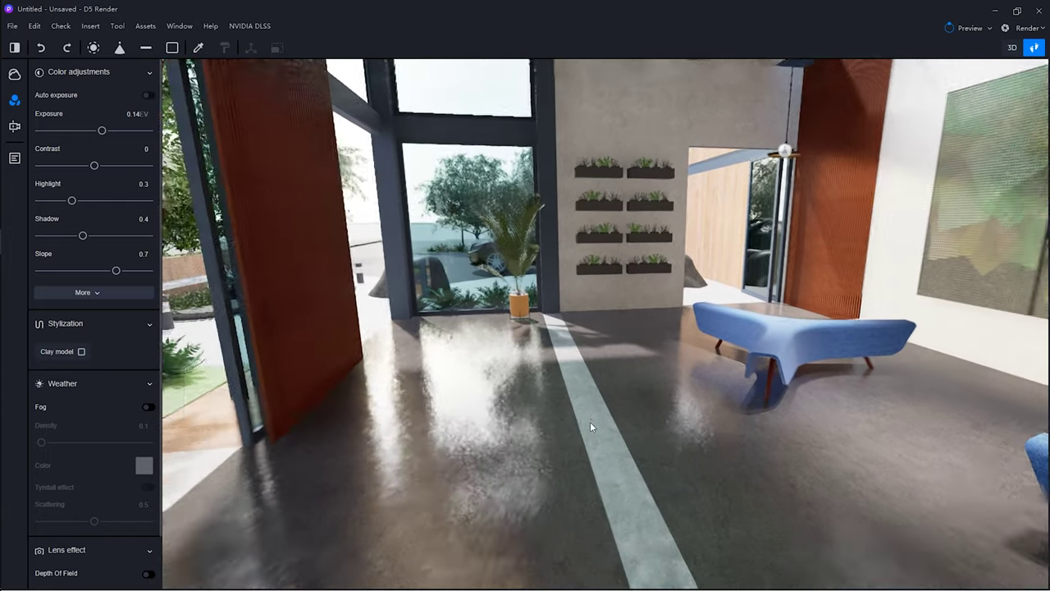
{"action": "right_click_drag", "start_coordinate": [647, 414], "coordinate": [559, 415]}
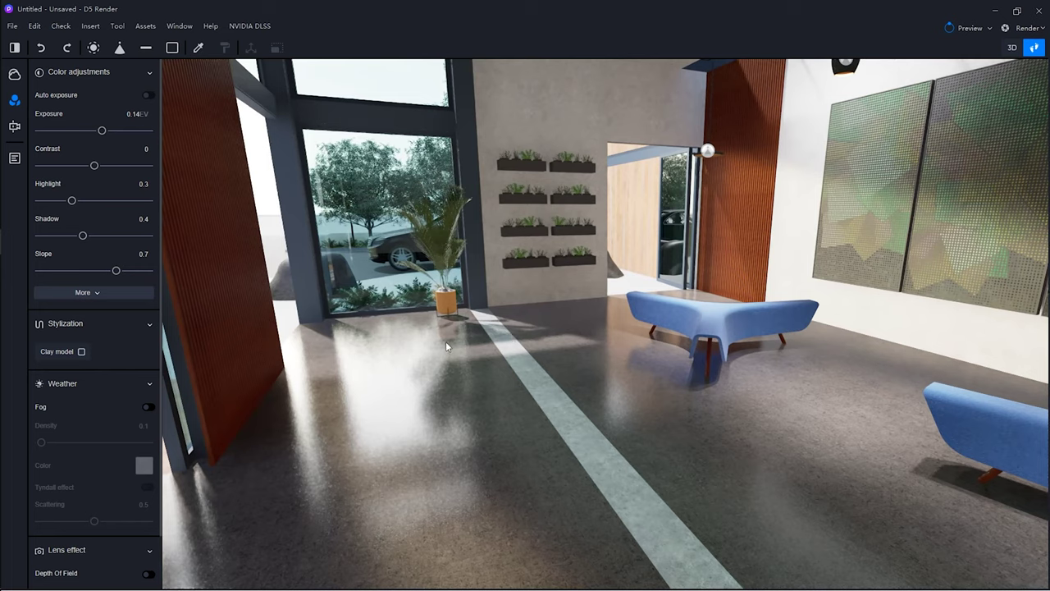
Set the roughness of the stained concrete floor to 0.41.
{"action": "left_click", "coordinate": [515, 399]}
{"action": "left_click", "coordinate": [930, 469]}
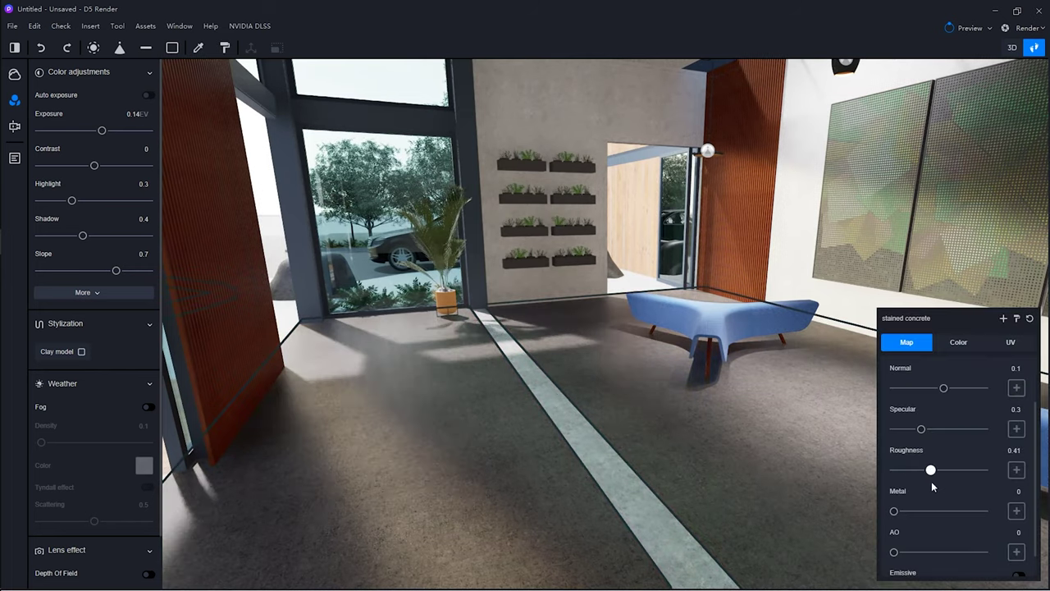
{"action": "scroll", "coordinate": [580, 417], "scroll_direction": "up", "scroll_amount": 3}
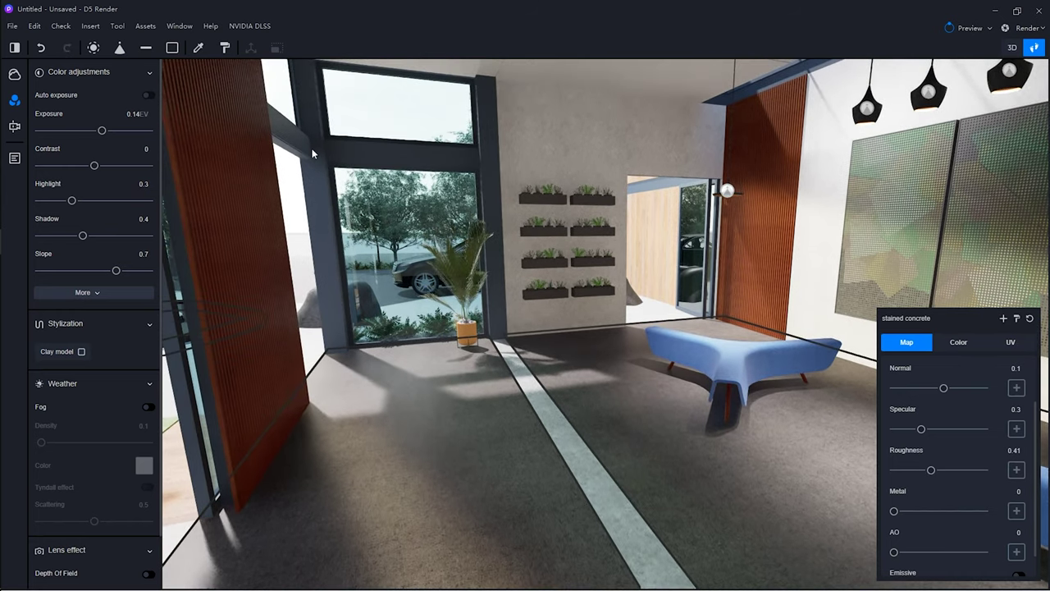
Place the Casual Man_1_Sit_4 model from the library's Man category at the front blue bench.
{"action": "left_click", "coordinate": [139, 27]}
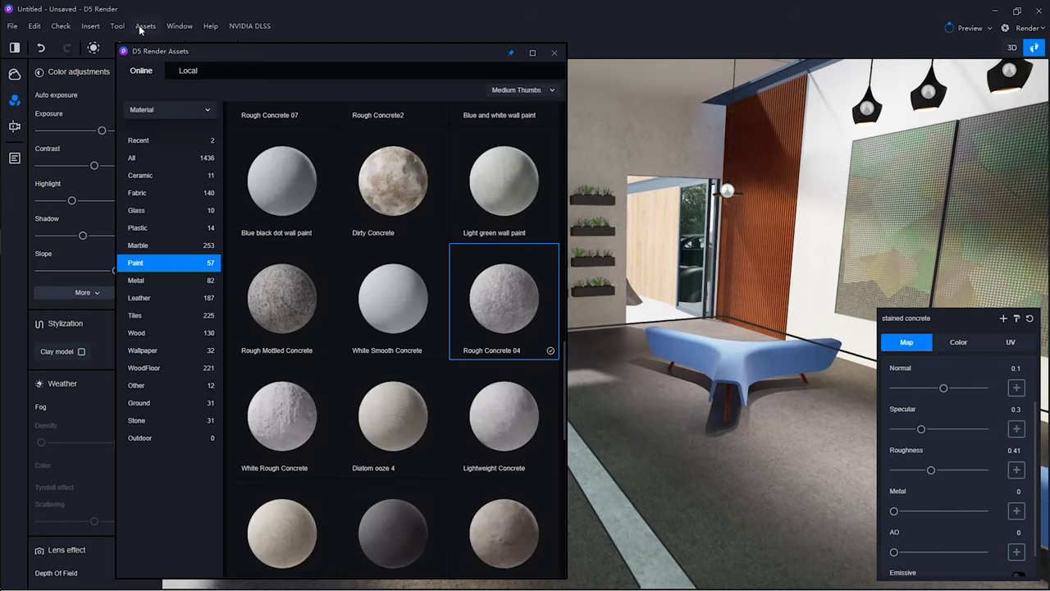
{"action": "left_click", "coordinate": [180, 113]}
{"action": "left_click", "coordinate": [174, 128]}
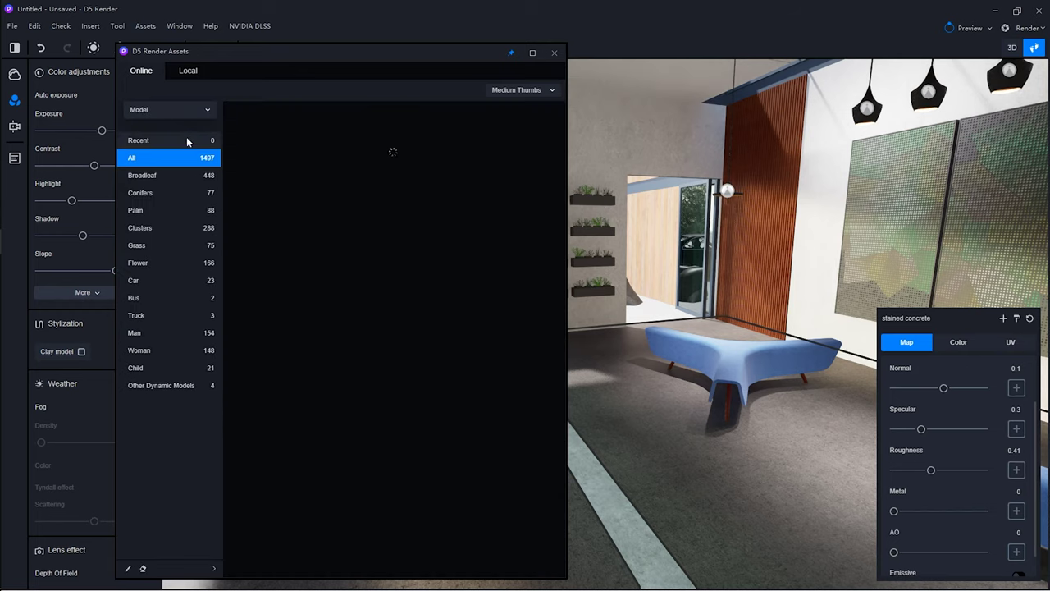
{"action": "left_click", "coordinate": [150, 333]}
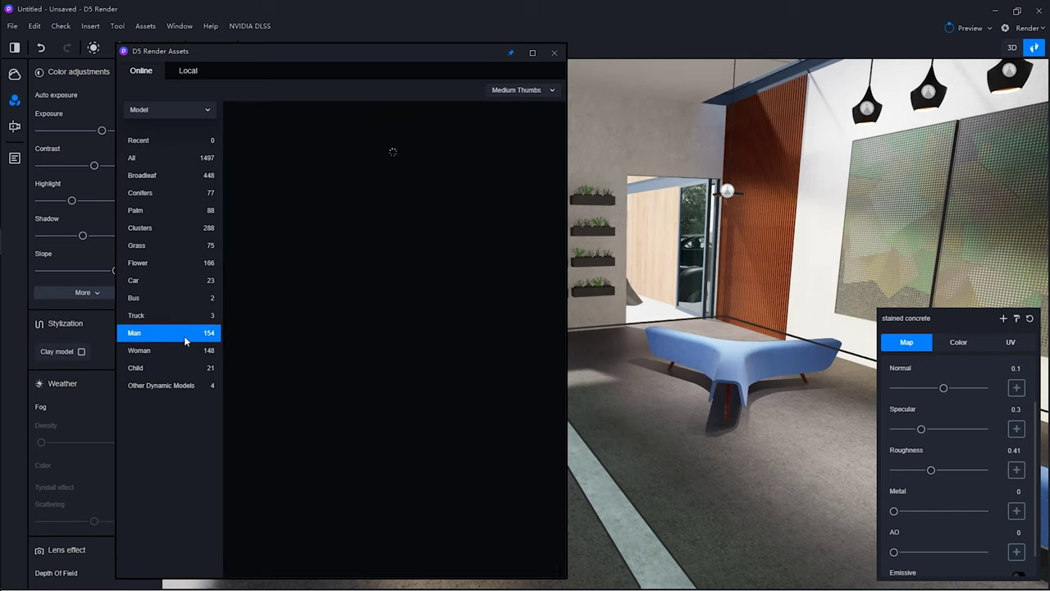
{"action": "scroll", "coordinate": [416, 298], "scroll_direction": "down", "scroll_amount": 6}
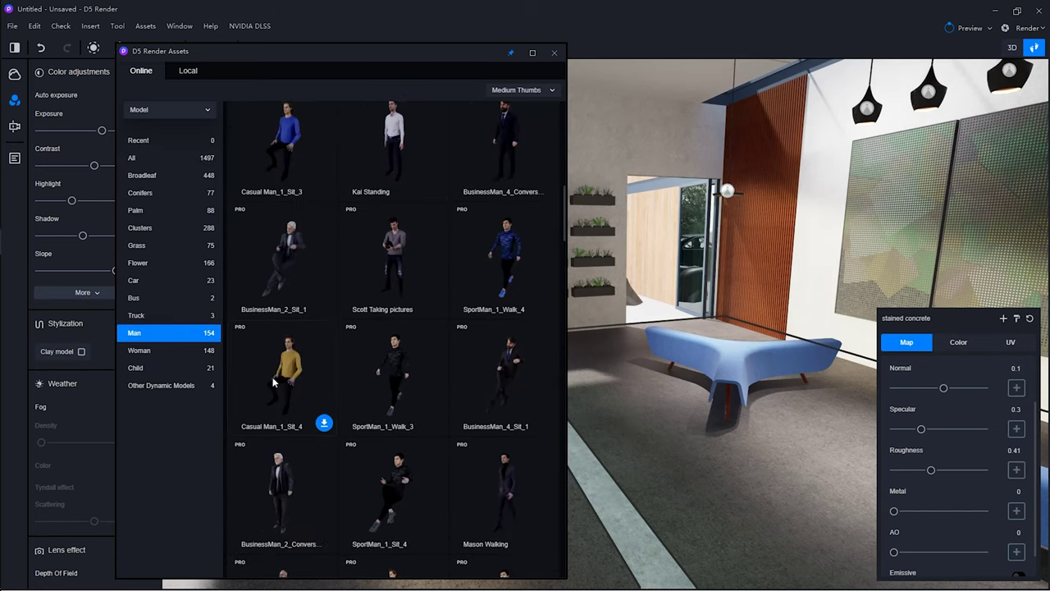
{"action": "left_click", "coordinate": [274, 382]}
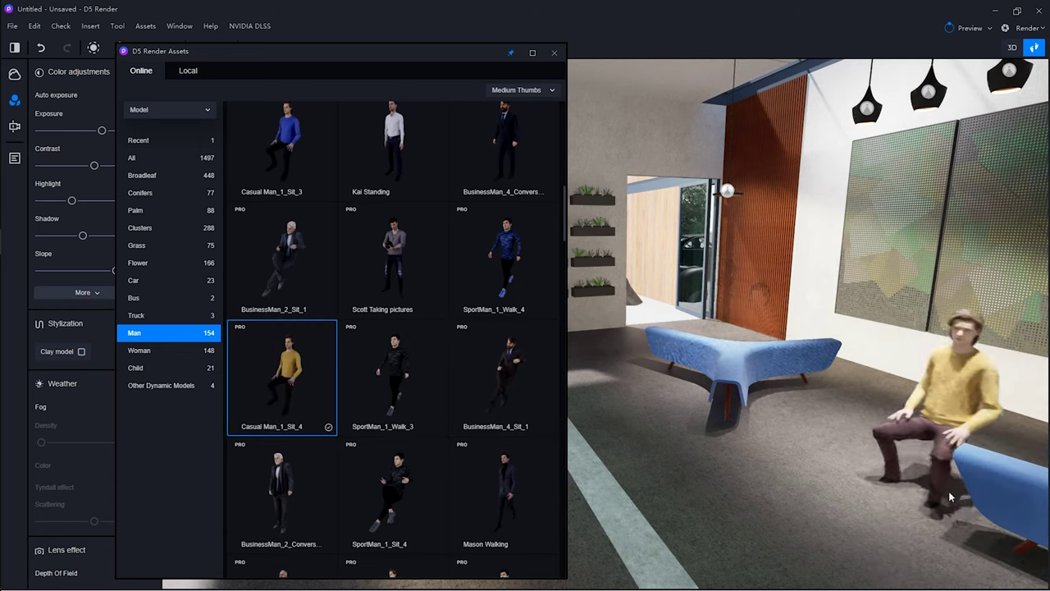
{"action": "left_click", "coordinate": [954, 550]}
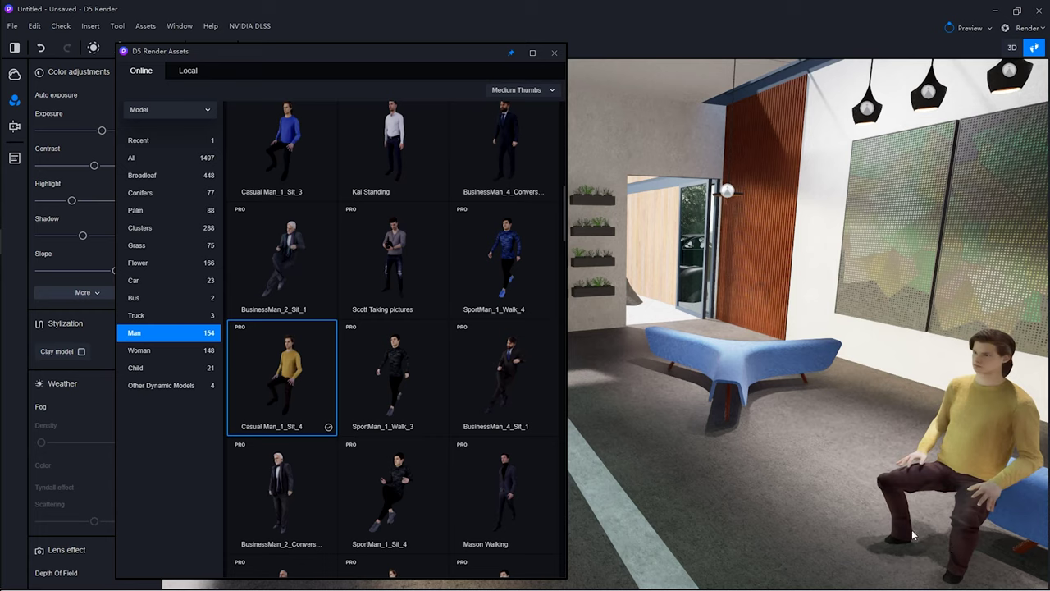
Place the standing woman in the white top beside the rear bench, rotate her to 168.6° about Y and close the asset library.
{"action": "left_click", "coordinate": [167, 353]}
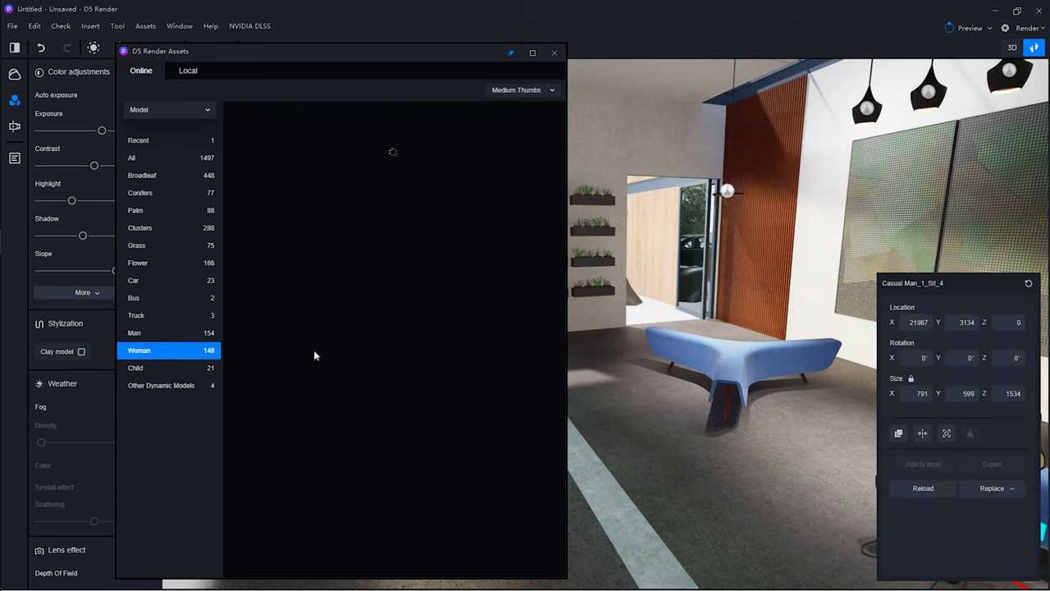
{"action": "left_click", "coordinate": [282, 156]}
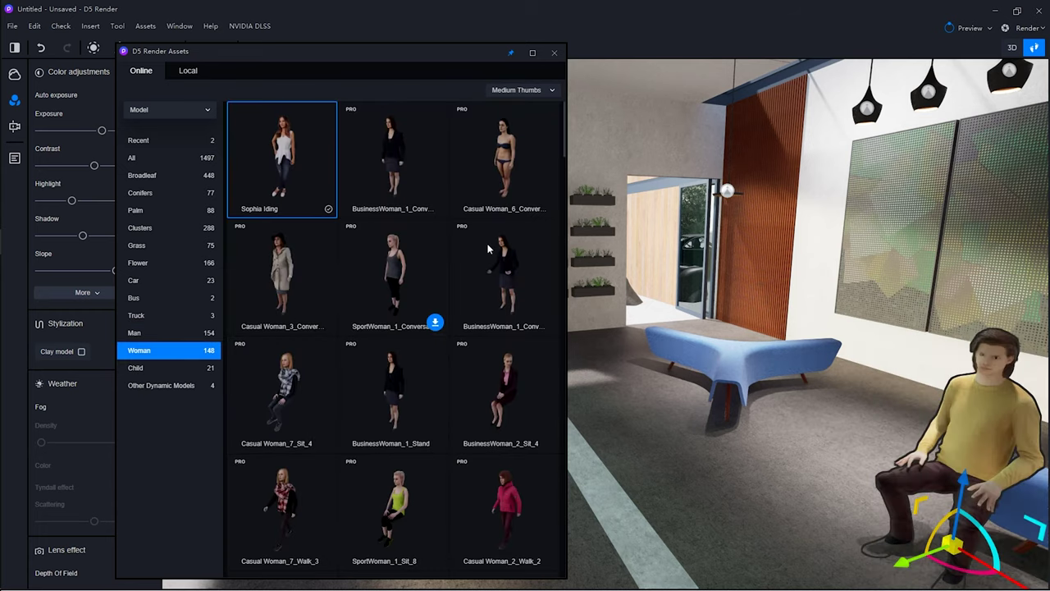
{"action": "left_click", "coordinate": [796, 413]}
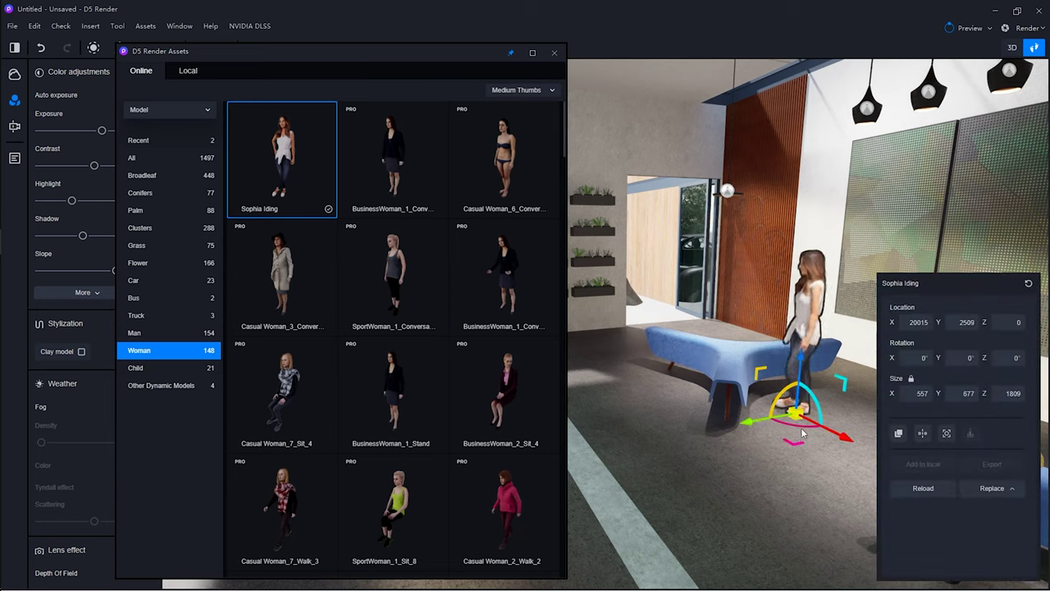
{"action": "left_click_drag", "start_coordinate": [805, 432], "coordinate": [730, 349]}
{"action": "left_click", "coordinate": [554, 52]}
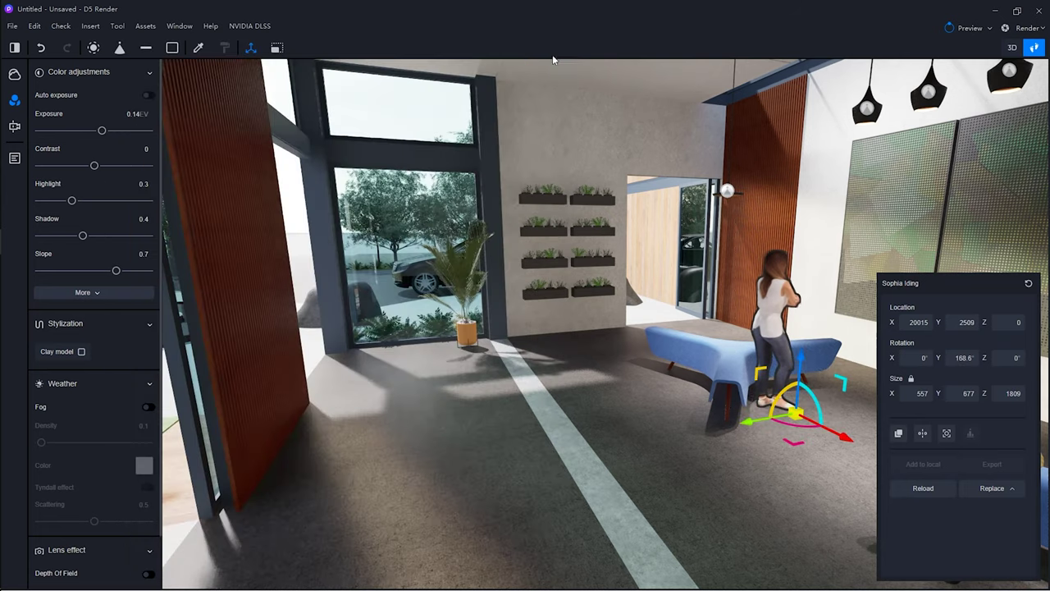
Rotate the seated man by the front blue bench to 145° about Y, raise him and shift him along Y to 2652.
{"action": "scroll", "coordinate": [603, 313], "scroll_direction": "up", "scroll_amount": 5}
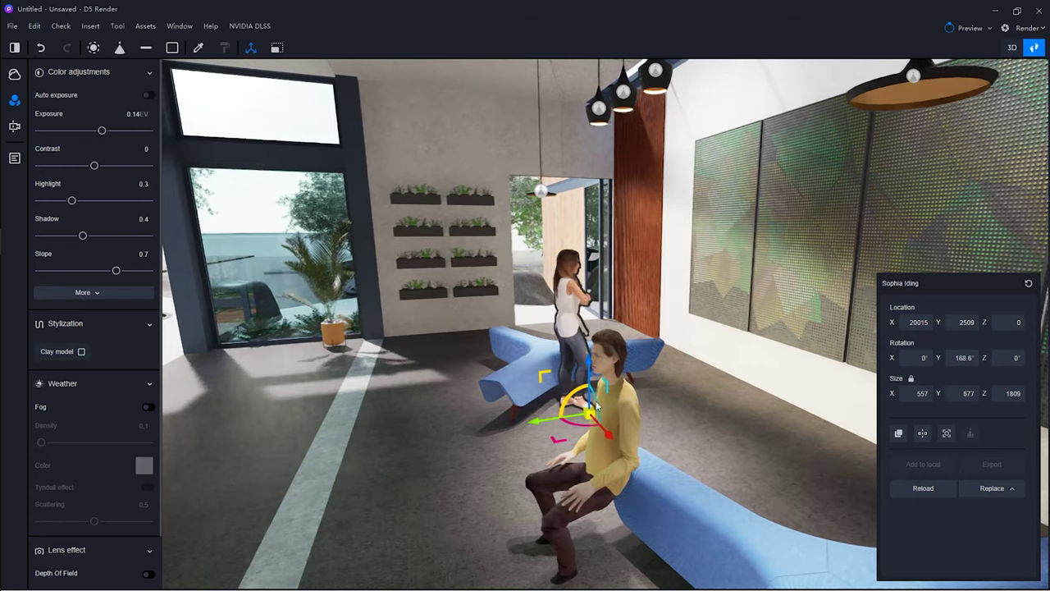
{"action": "left_click", "coordinate": [619, 463]}
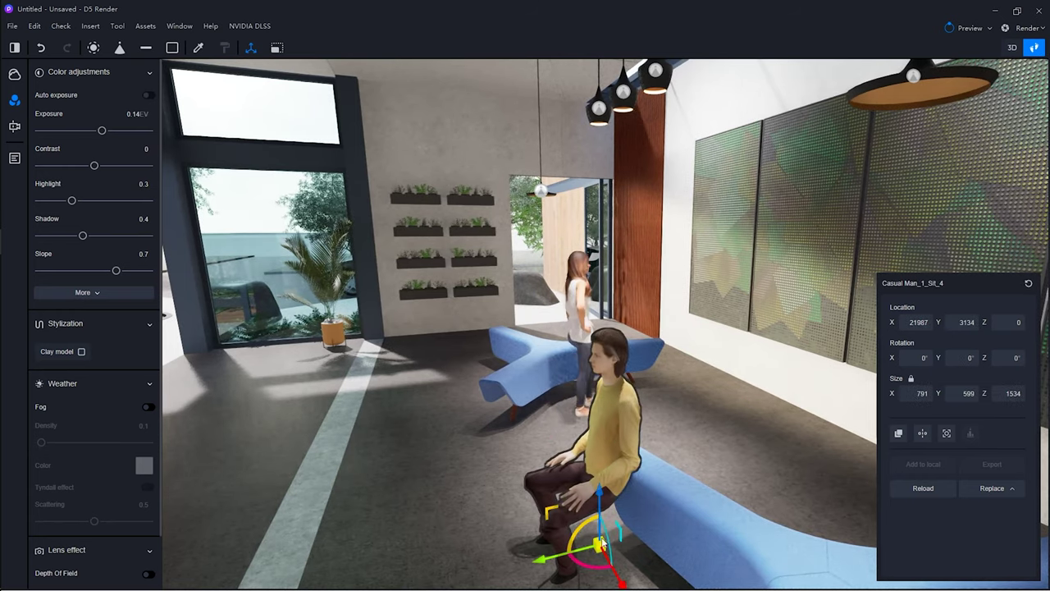
{"action": "left_click_drag", "start_coordinate": [578, 529], "coordinate": [587, 461]}
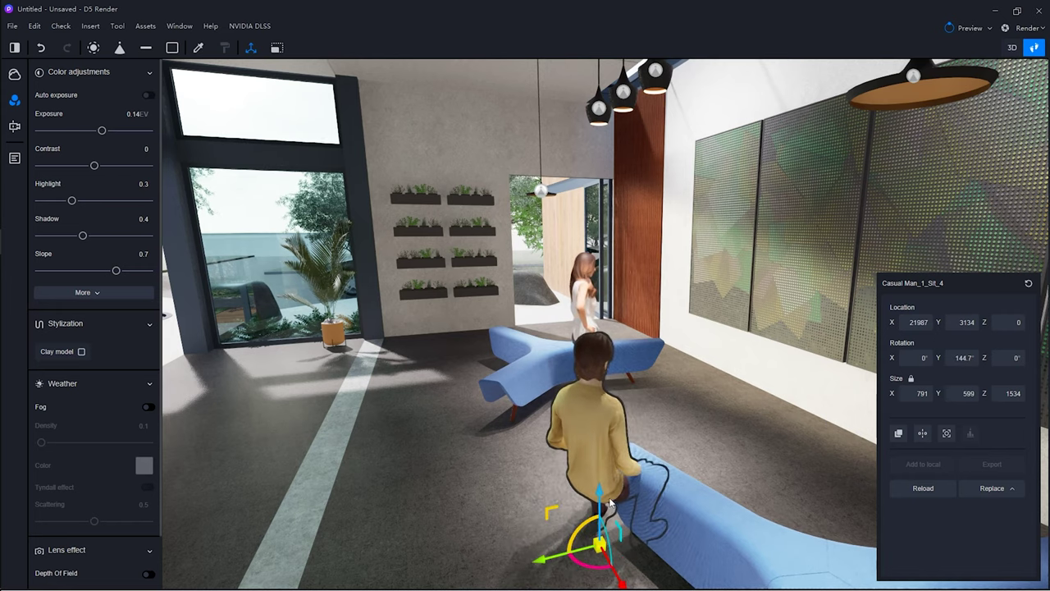
{"action": "left_click_drag", "start_coordinate": [603, 496], "coordinate": [600, 474]}
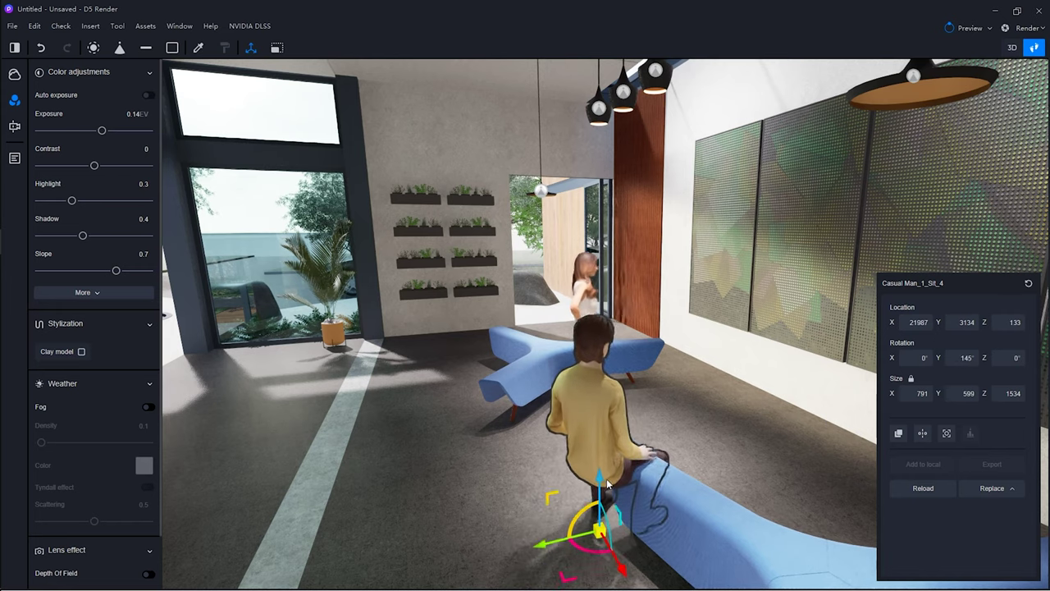
{"action": "left_click_drag", "start_coordinate": [549, 539], "coordinate": [626, 529]}
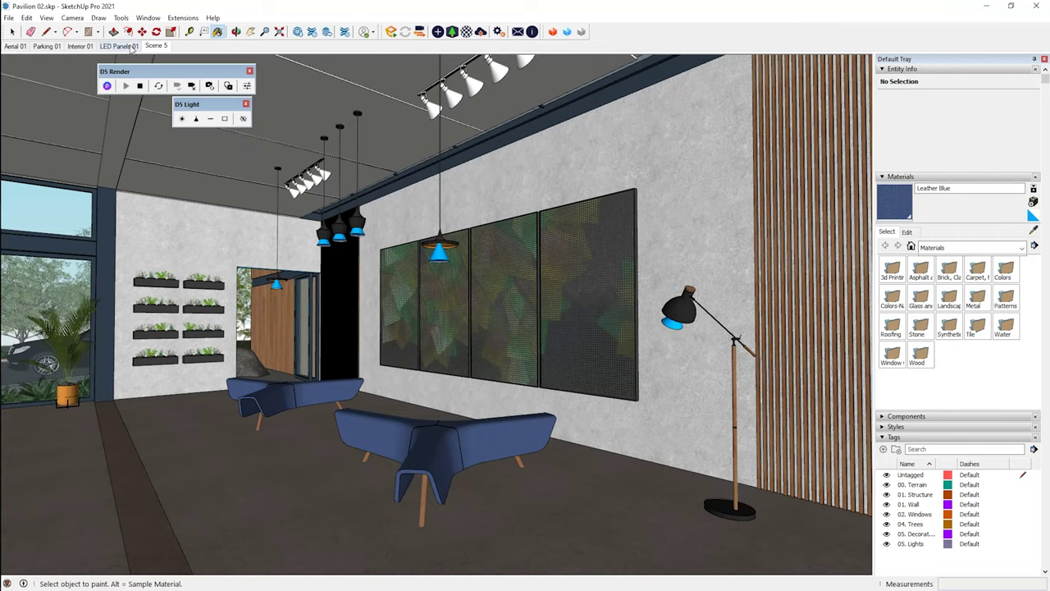
Match the view to SketchUp's Scene 5, then seat the man on the front bench at X 22531, Y 2636, Z 140 in D5 Render.
{"action": "left_click", "coordinate": [120, 46]}
{"action": "left_click", "coordinate": [156, 45]}
{"action": "key", "text": "alt+Tab"}
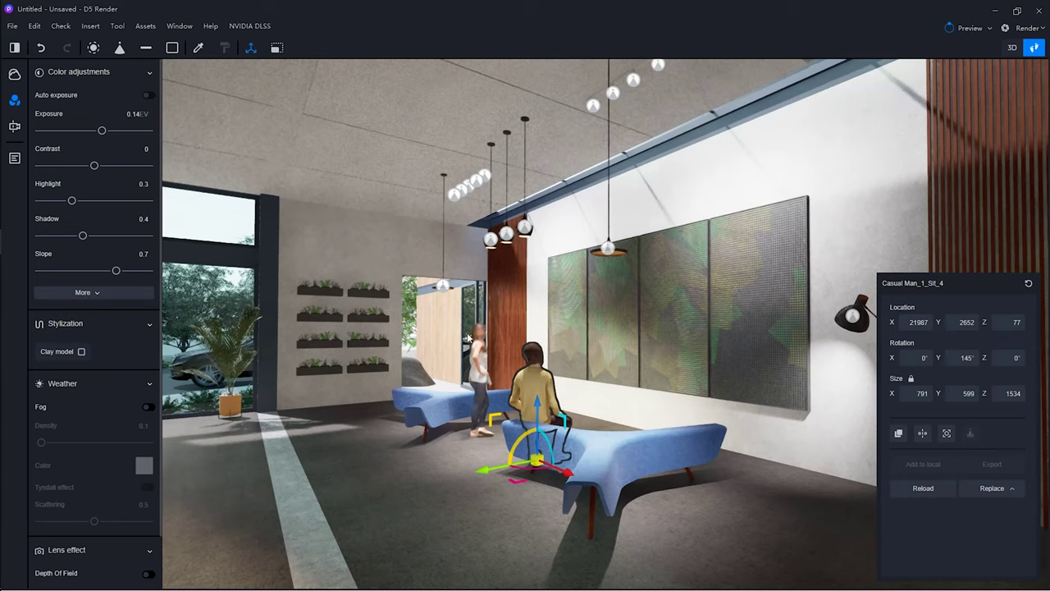
{"action": "left_click_drag", "start_coordinate": [540, 419], "coordinate": [540, 407]}
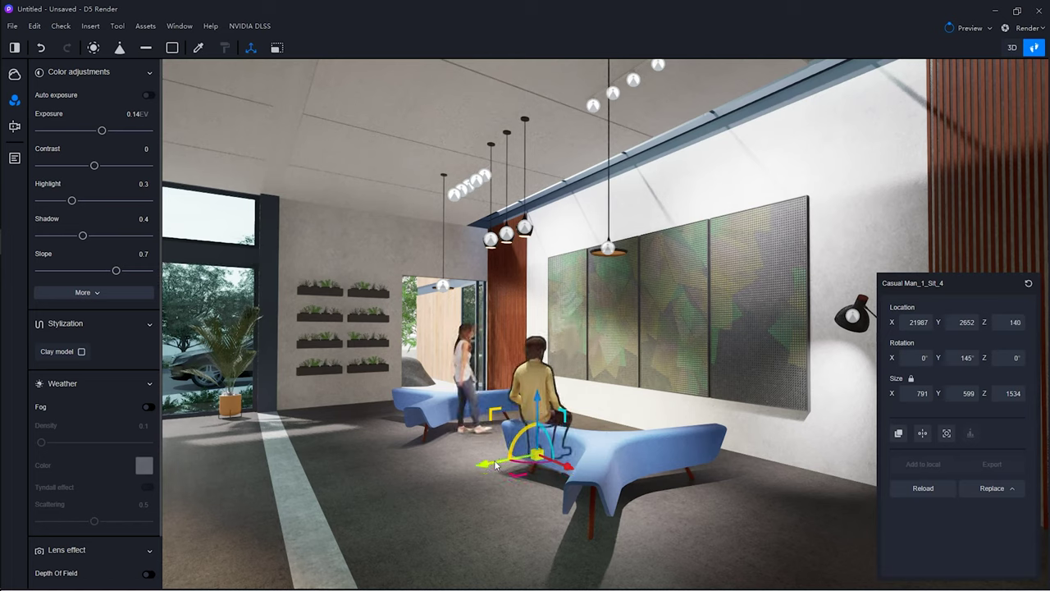
{"action": "left_click_drag", "start_coordinate": [489, 467], "coordinate": [489, 467]}
{"action": "left_click_drag", "start_coordinate": [563, 474], "coordinate": [601, 483]}
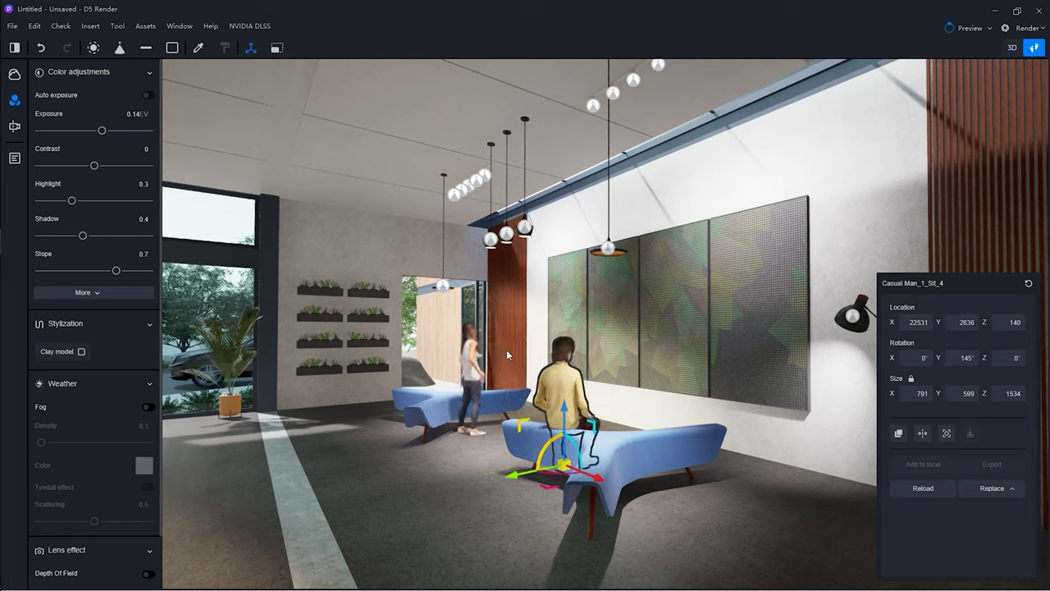
{"action": "key", "text": "Escape"}
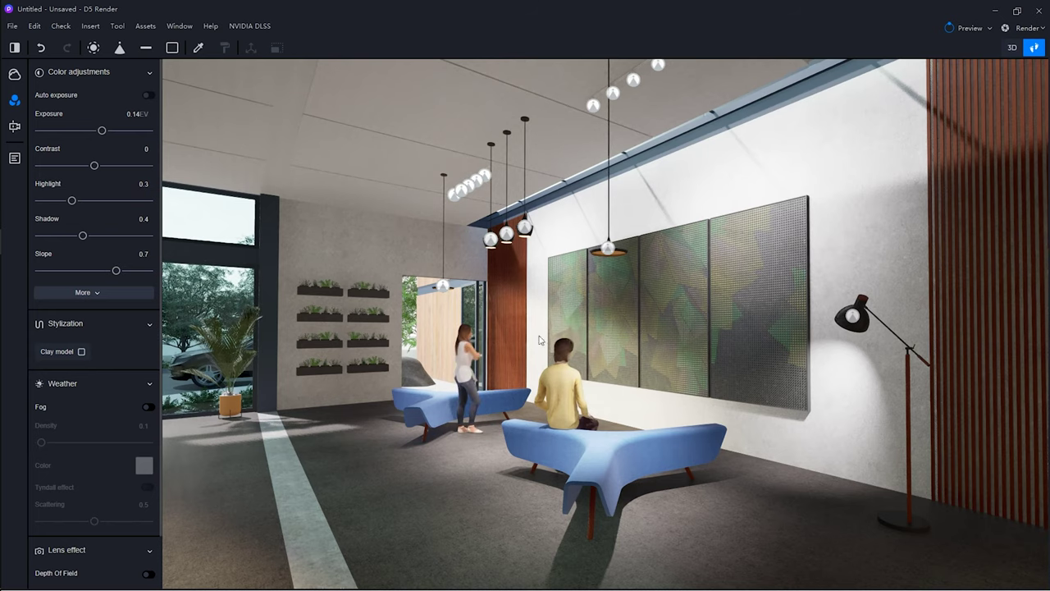
Apply the Poplar01 material from the online library's Wood category to the slatted wall beside the floor lamp.
{"action": "right_click_drag", "start_coordinate": [558, 345], "coordinate": [791, 288]}
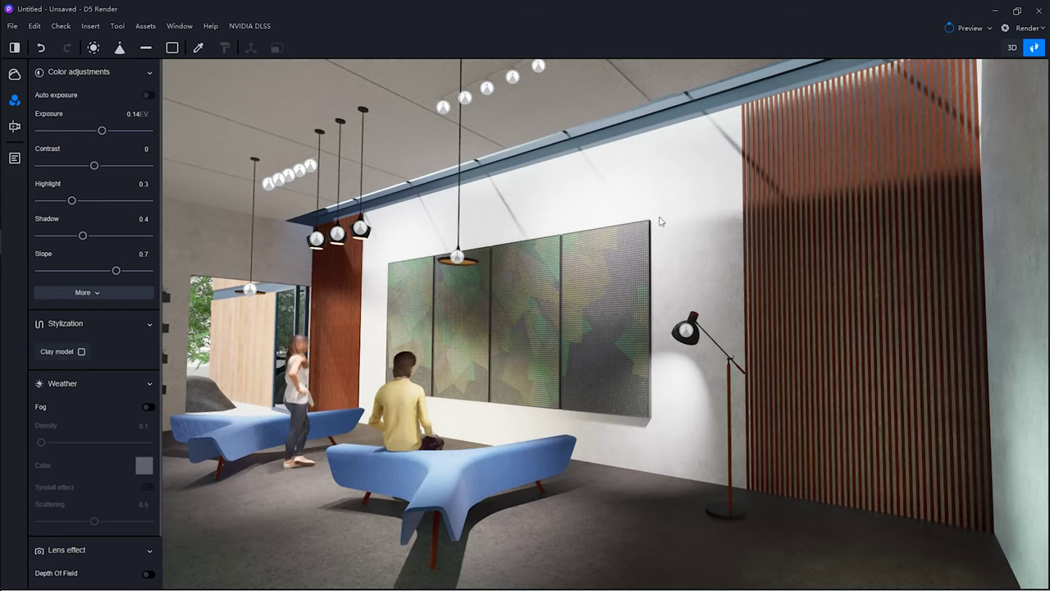
{"action": "left_click", "coordinate": [146, 26]}
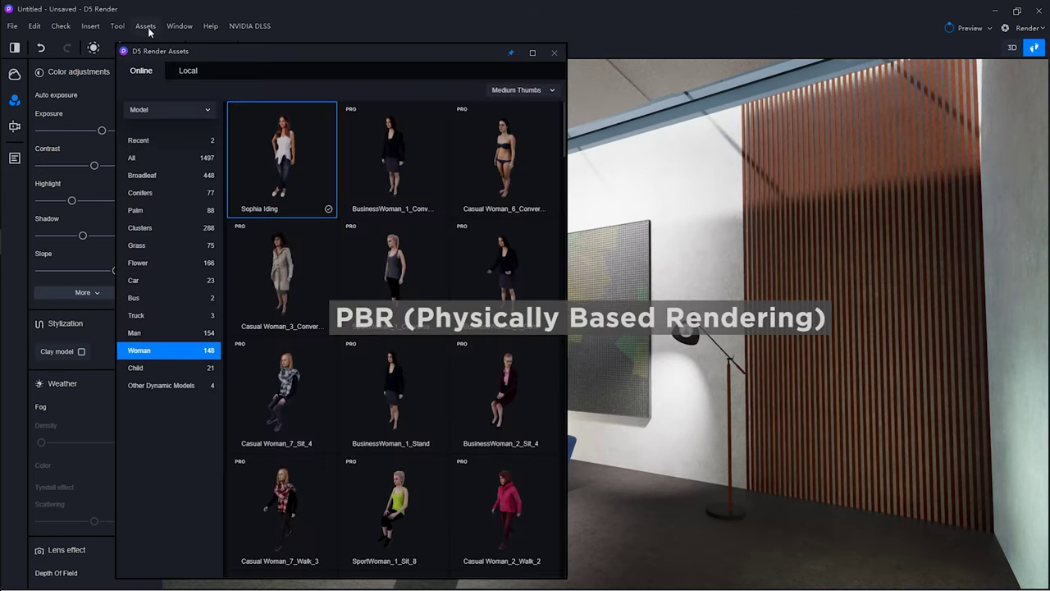
{"action": "left_click", "coordinate": [159, 109]}
{"action": "left_click", "coordinate": [170, 144]}
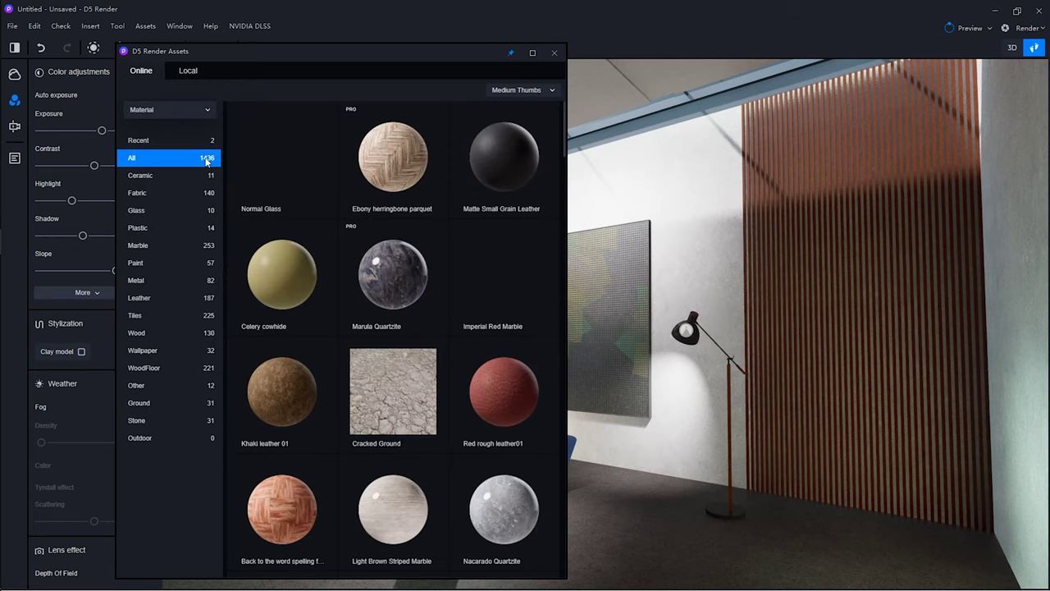
{"action": "left_click", "coordinate": [158, 335]}
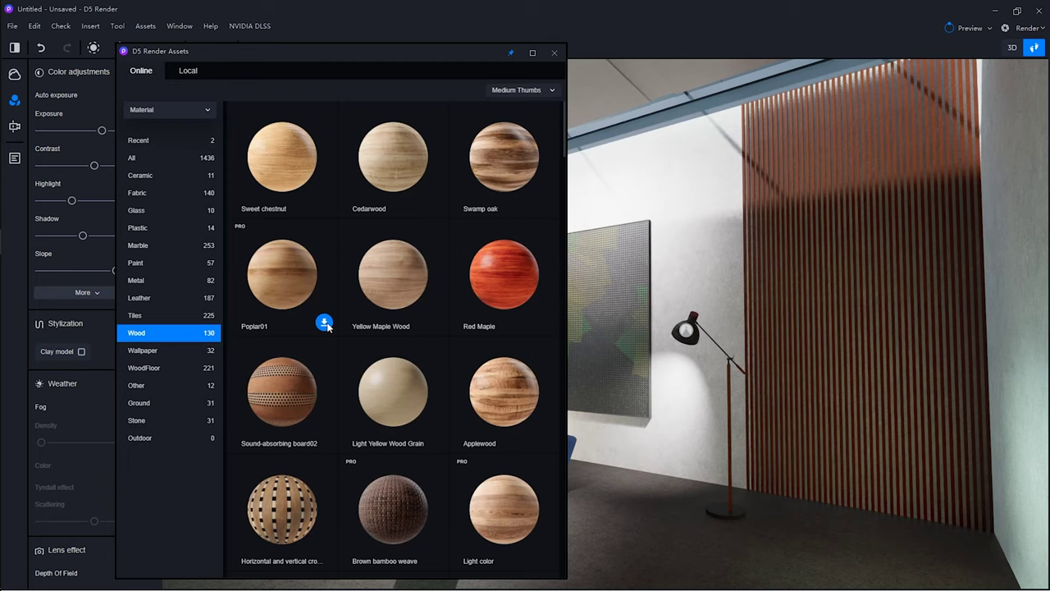
{"action": "left_click", "coordinate": [299, 277]}
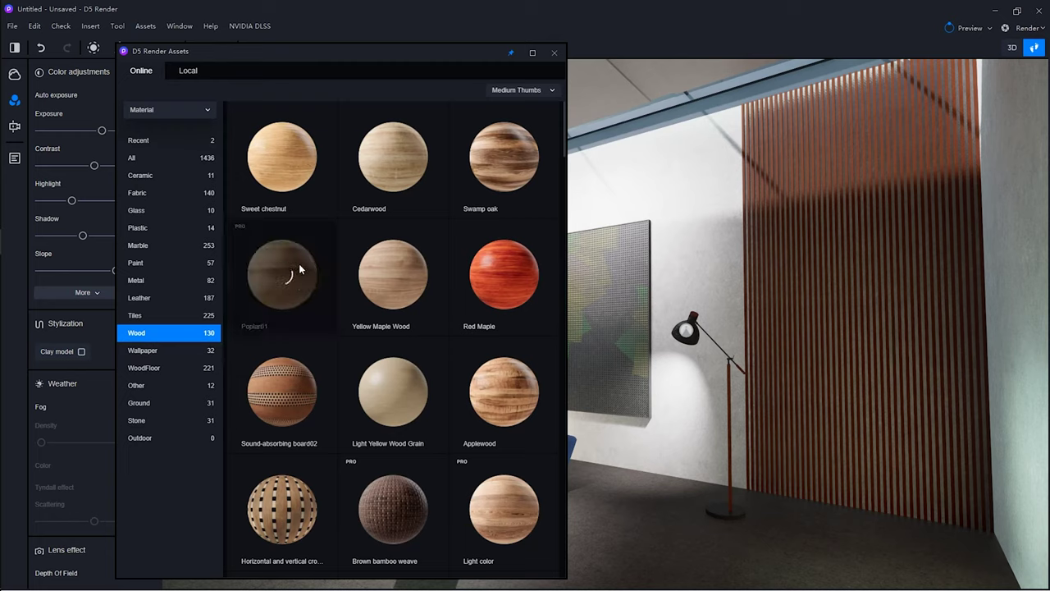
{"action": "left_click_drag", "start_coordinate": [300, 269], "coordinate": [502, 318]}
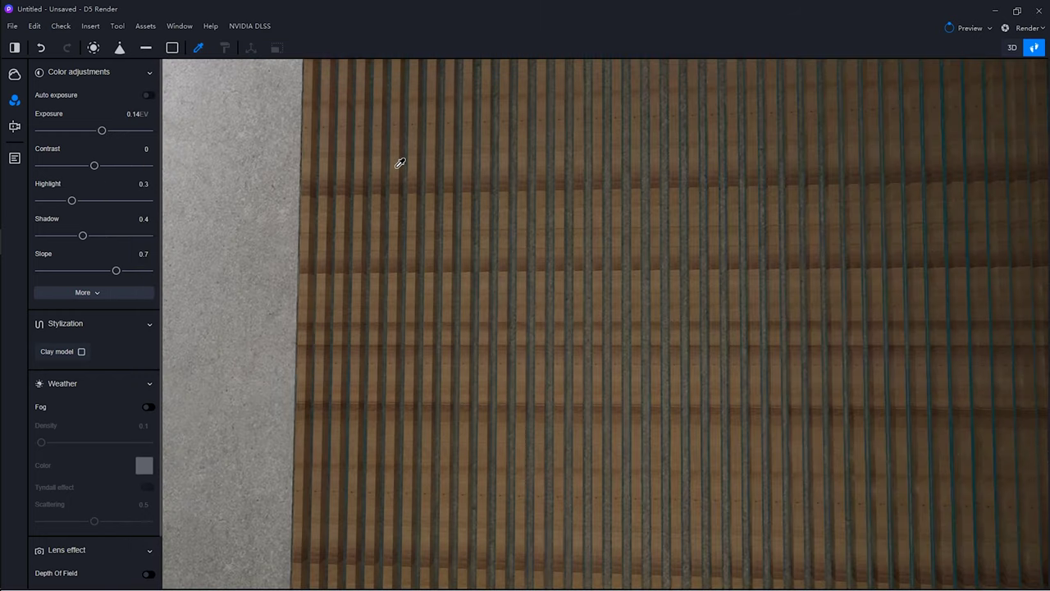
Enable individual UV on the base color map of the slats' Poplar01 material and rotate it 90°.
{"action": "left_click", "coordinate": [396, 167]}
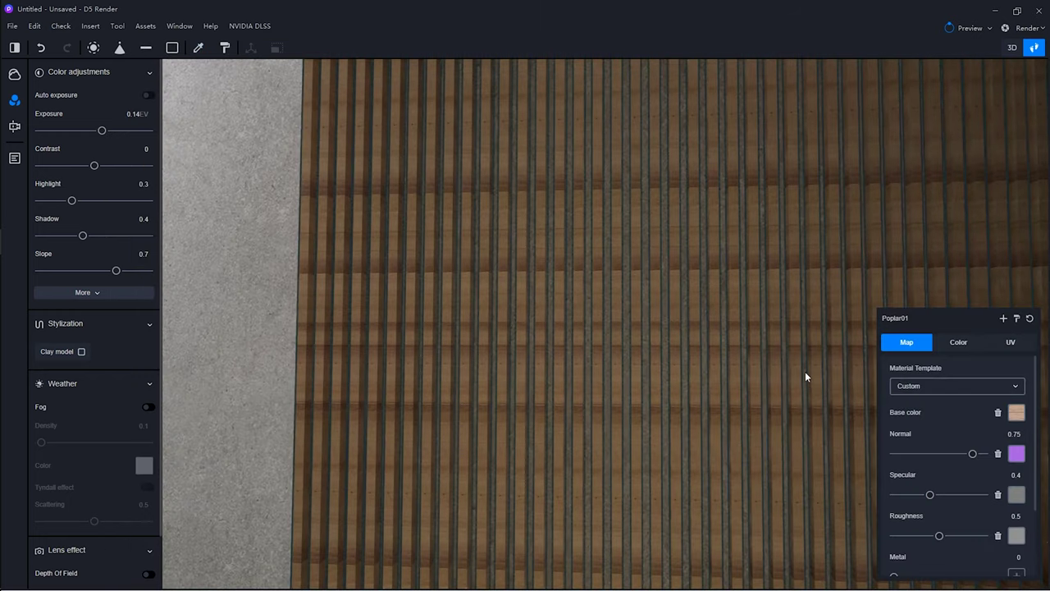
{"action": "left_click", "coordinate": [1015, 415]}
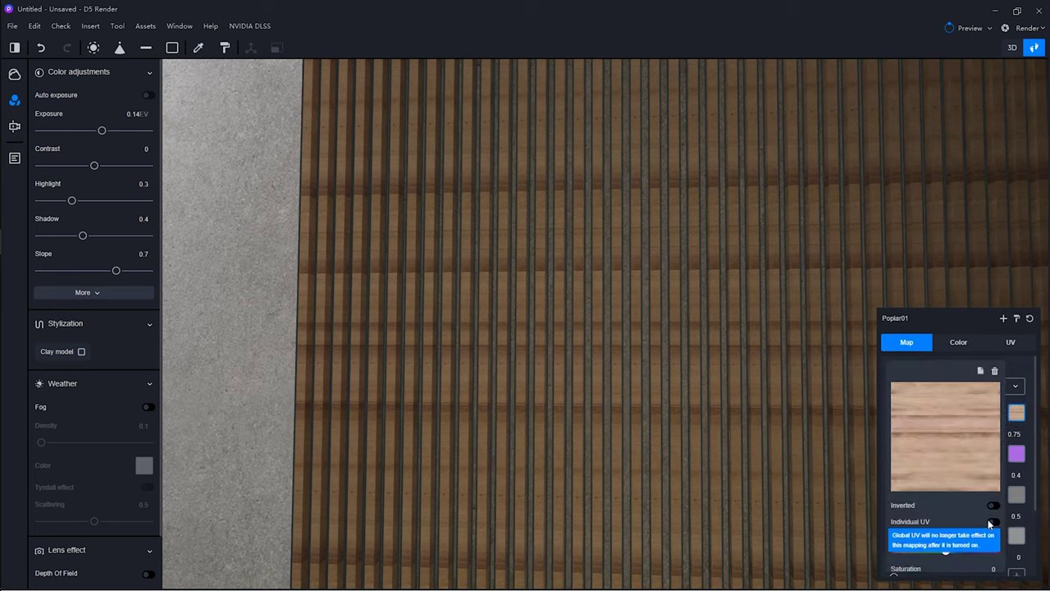
{"action": "scroll", "coordinate": [944, 496], "scroll_direction": "down", "scroll_amount": 4}
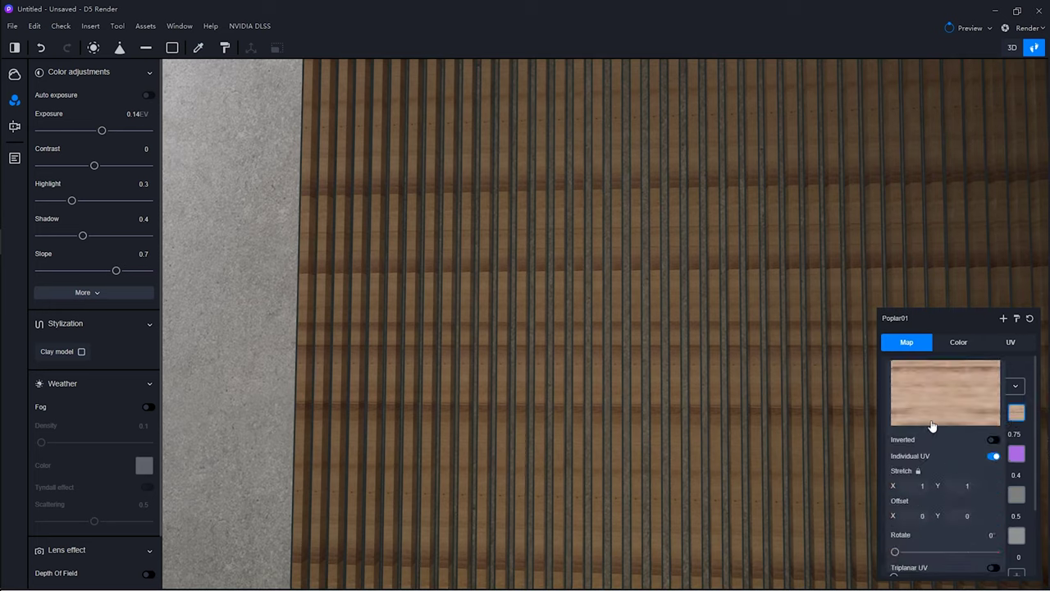
{"action": "mouse_move", "coordinate": [910, 486]}
{"action": "left_mouse_down"}
{"action": "mouse_move", "coordinate": [935, 485]}
{"action": "mouse_move", "coordinate": [916, 486]}
{"action": "left_mouse_up"}
{"action": "left_click", "coordinate": [989, 469]}
{"action": "type", "text": "90"}
{"action": "key", "text": "Return"}
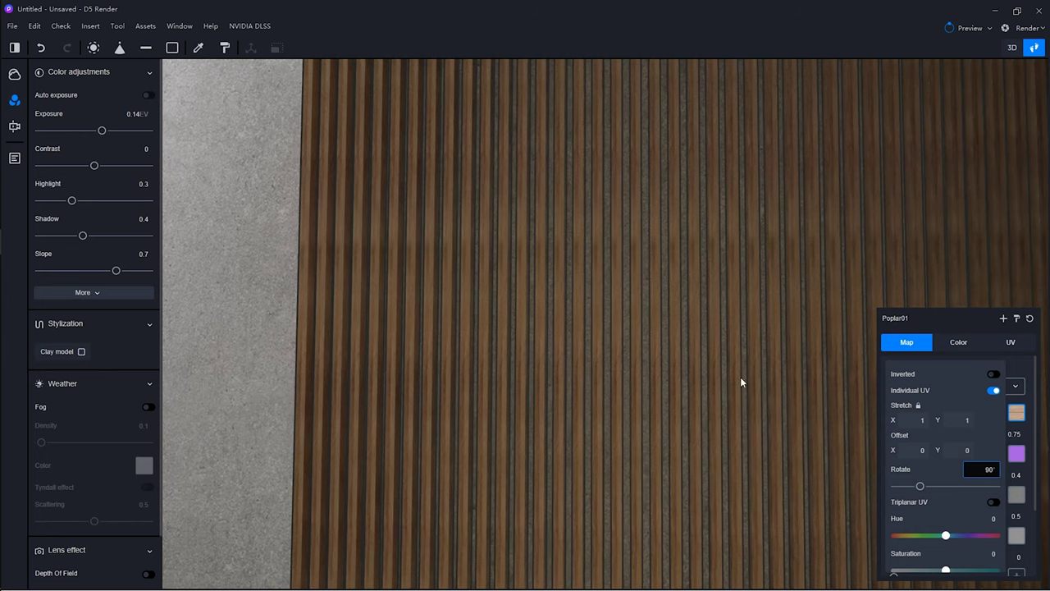
{"action": "left_click", "coordinate": [731, 366]}
{"action": "scroll", "coordinate": [730, 368], "scroll_direction": "down", "scroll_amount": 6}
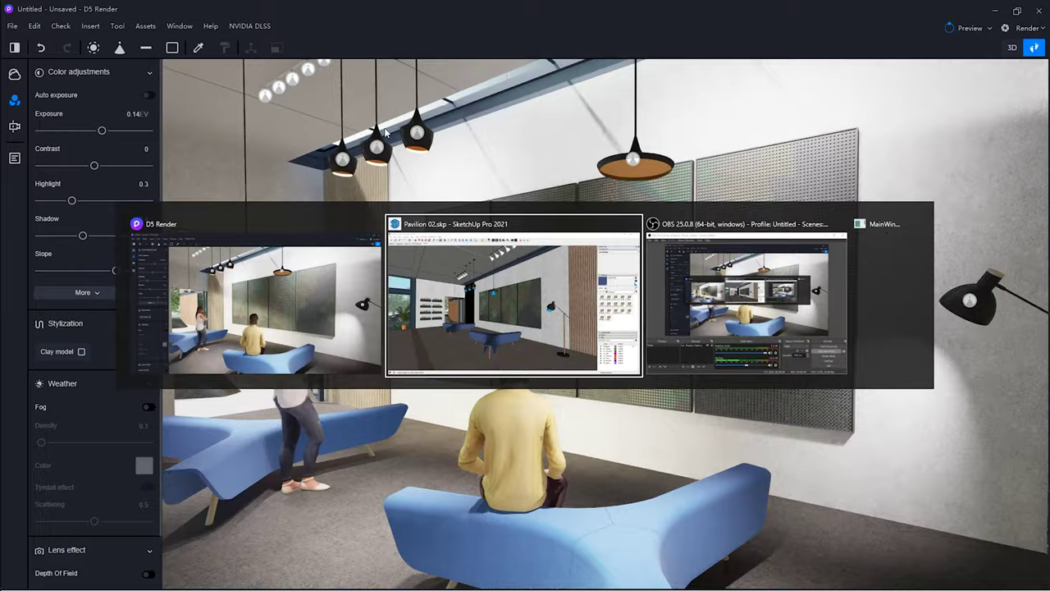
Switch to SketchUp, activate the LED Panels 01 scene and return to D5 Render with the synced view.
{"action": "key", "text": "alt+Tab"}
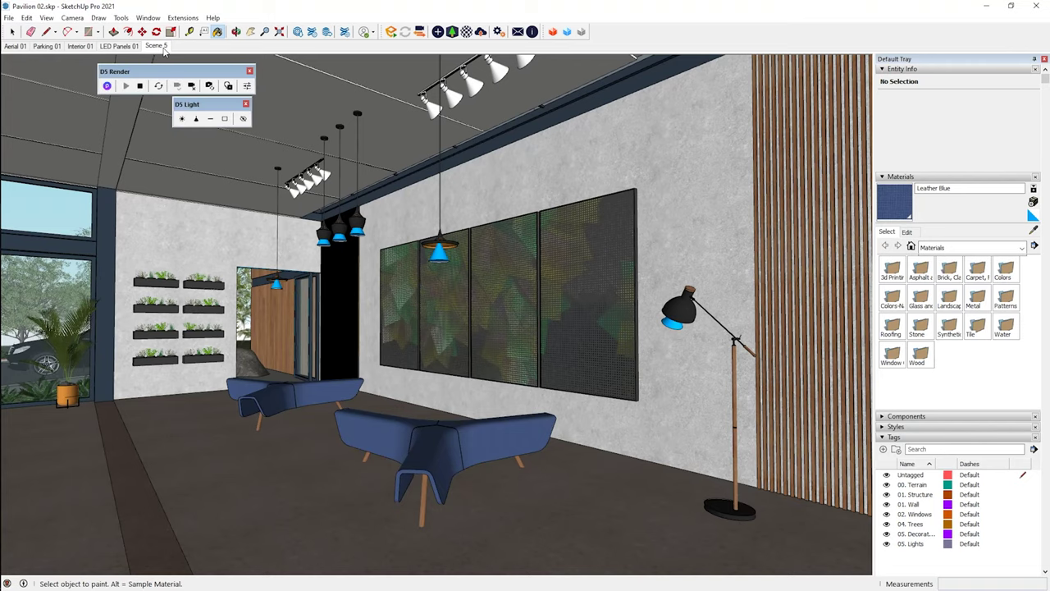
{"action": "key", "text": "alt+Tab"}
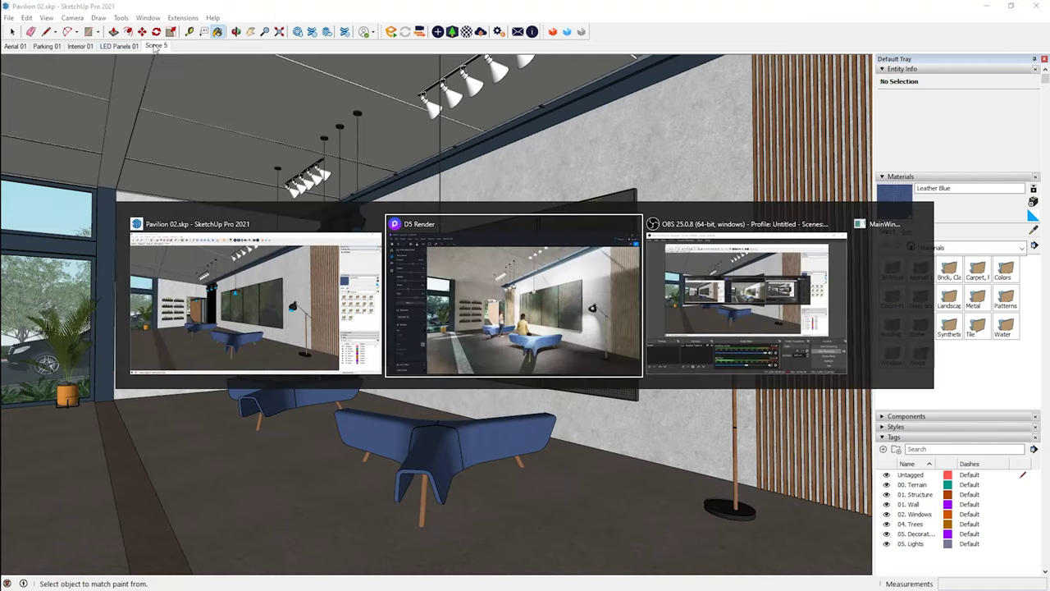
{"action": "key", "text": "alt+Tab"}
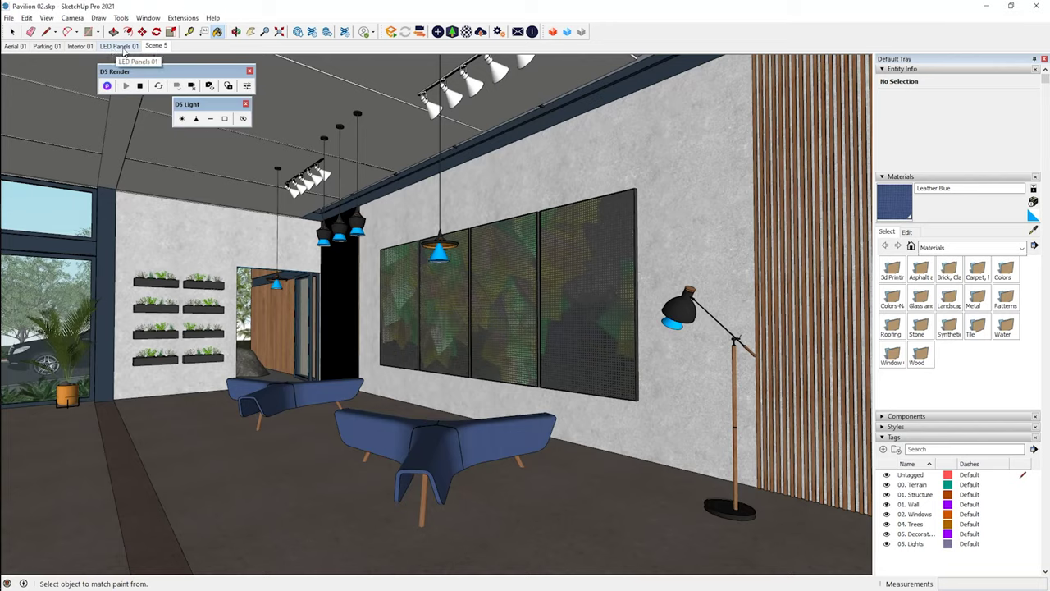
{"action": "left_click", "coordinate": [121, 47]}
{"action": "key", "text": "alt+Tab"}
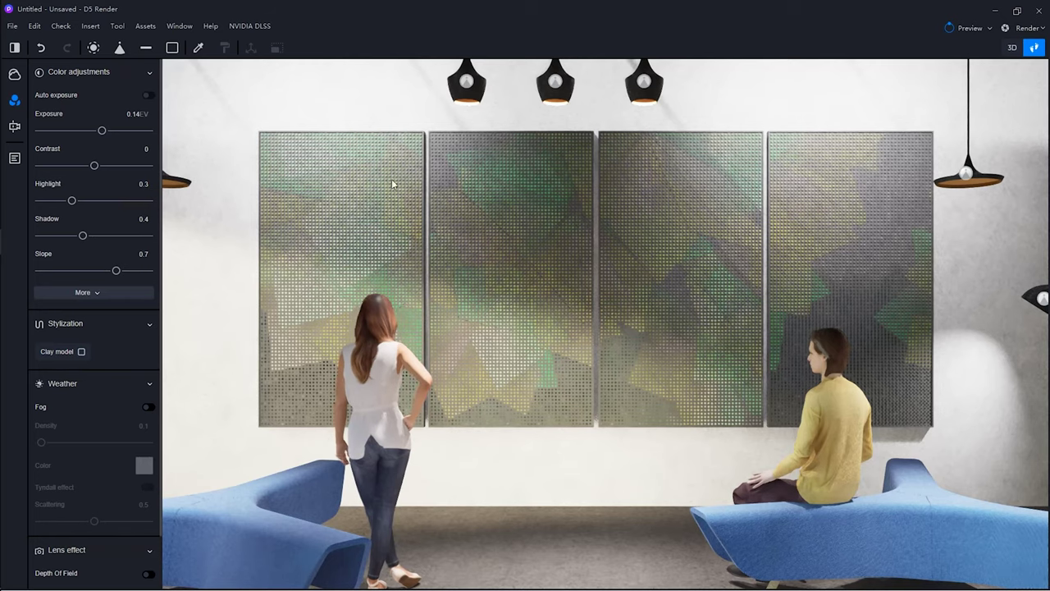
Start a photo render of the LED panel view and widen the camera's field of view to 76°.
{"action": "left_click", "coordinate": [1036, 31]}
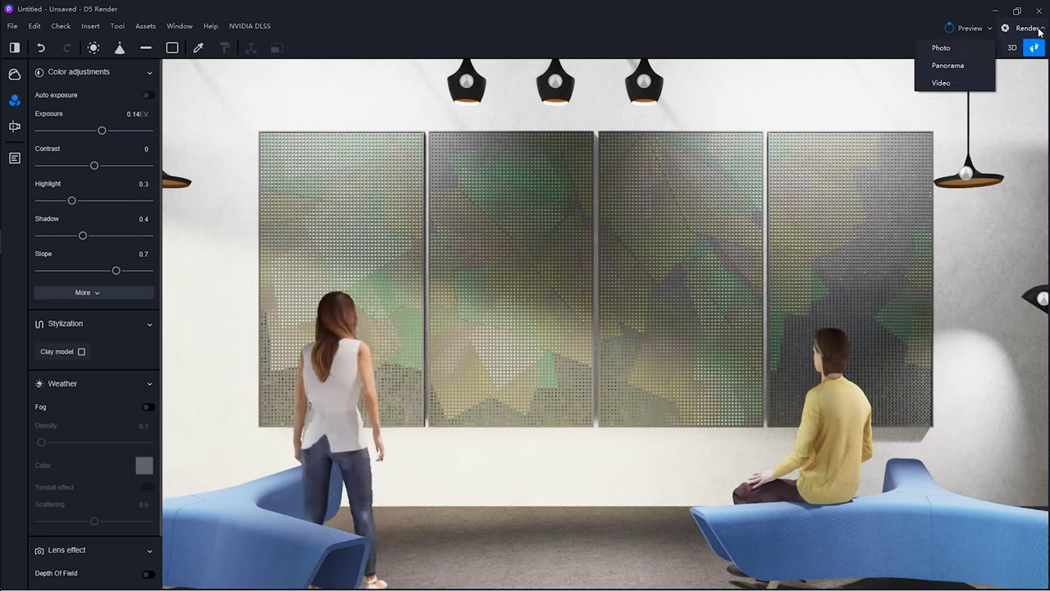
{"action": "left_click", "coordinate": [945, 53]}
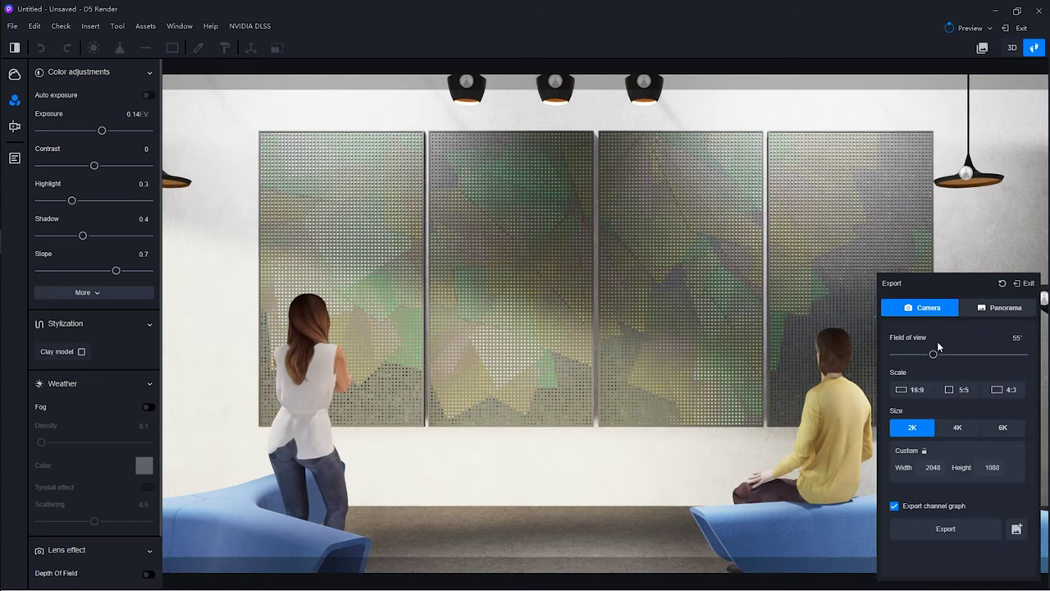
{"action": "left_click_drag", "start_coordinate": [932, 354], "coordinate": [950, 355]}
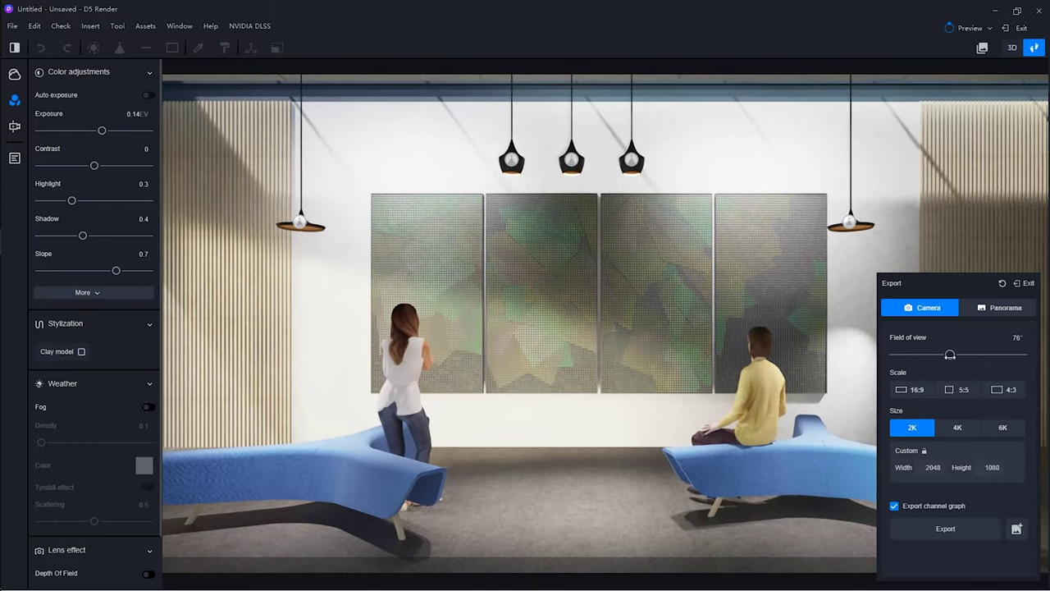
Examine the 16:9, 5:5 and 4:3 scale presets and the 2K, 4K and 6K export sizes, ending on 2K.
{"action": "left_click", "coordinate": [918, 392]}
{"action": "left_click", "coordinate": [952, 395]}
{"action": "left_click", "coordinate": [912, 393]}
{"action": "left_click", "coordinate": [984, 392]}
{"action": "left_click", "coordinate": [919, 392]}
{"action": "left_click", "coordinate": [956, 396]}
{"action": "left_click", "coordinate": [1002, 392]}
{"action": "left_click", "coordinate": [917, 392]}
{"action": "left_click", "coordinate": [947, 393]}
{"action": "left_click", "coordinate": [909, 394]}
{"action": "left_click", "coordinate": [919, 431]}
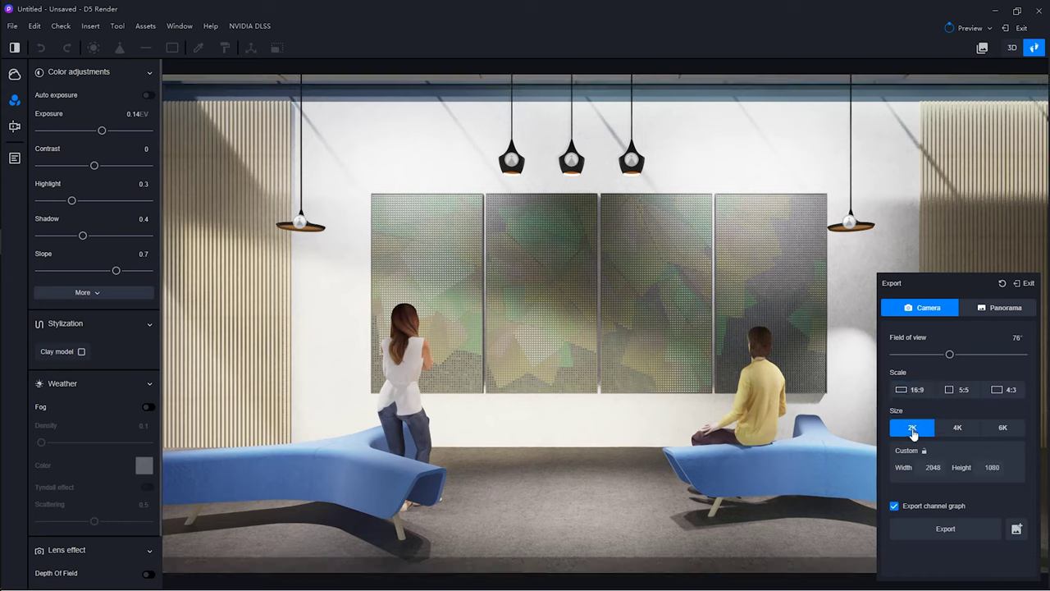
{"action": "left_click", "coordinate": [956, 427]}
{"action": "left_click", "coordinate": [1002, 427]}
{"action": "left_click", "coordinate": [923, 429]}
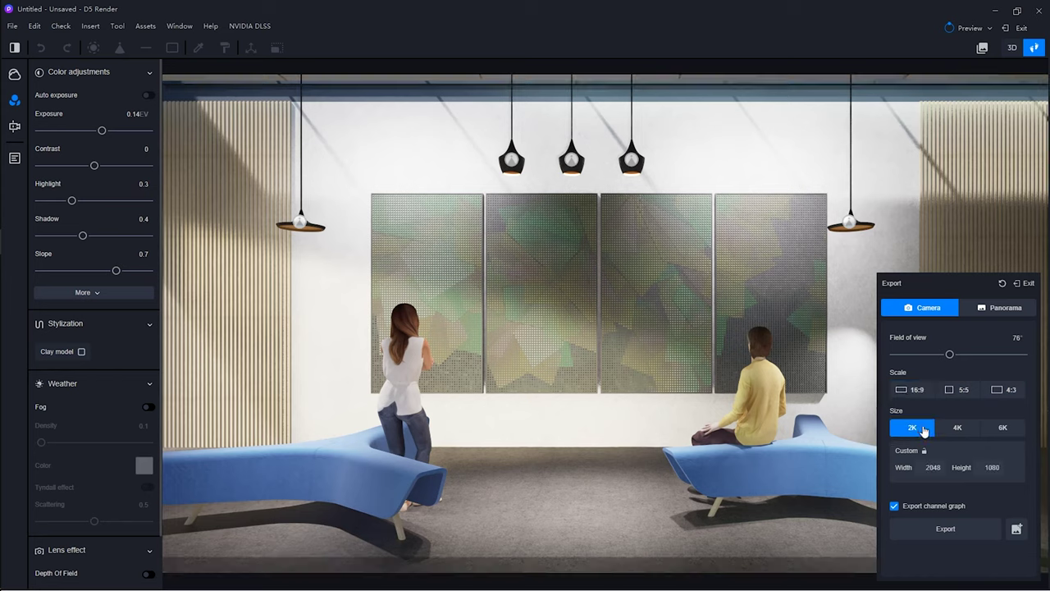
Export the 2K photo render to the Desktop as a PNG named Tutorial 01.
{"action": "left_click", "coordinate": [969, 533]}
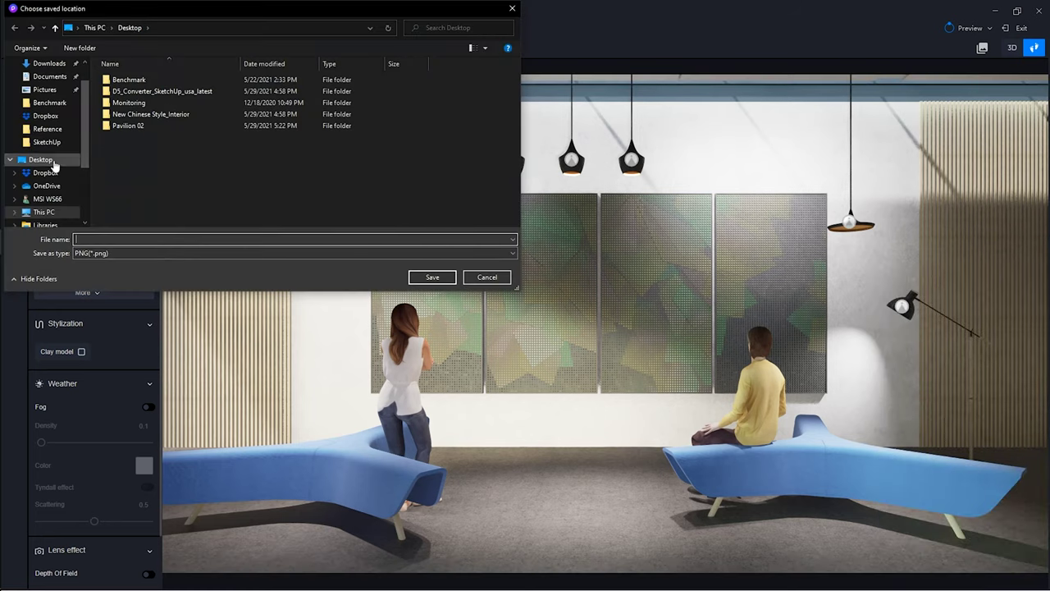
{"action": "left_click", "coordinate": [274, 243]}
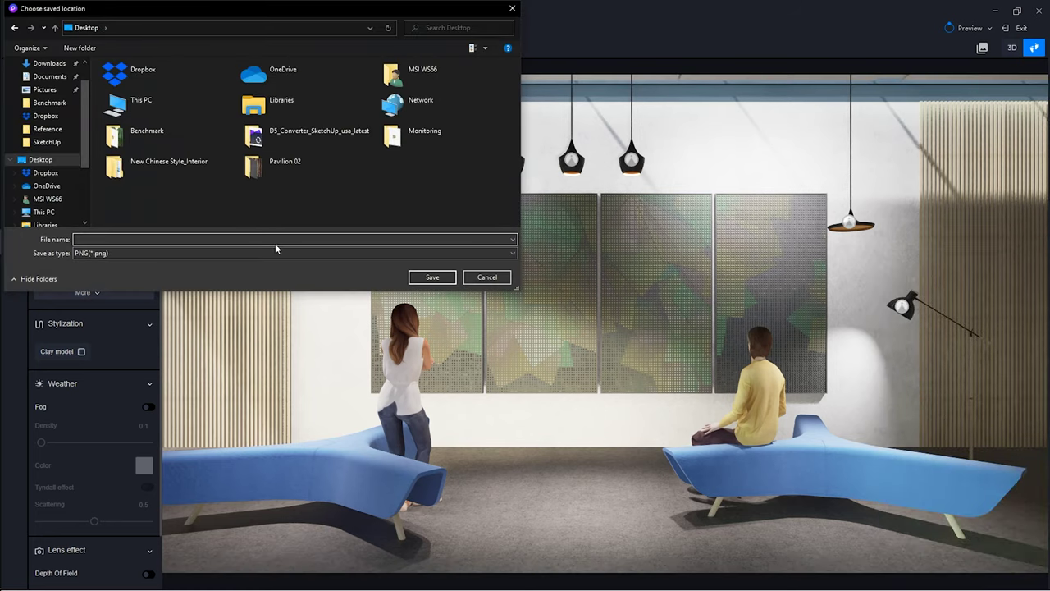
{"action": "type", "text": "Tutorial 01"}
{"action": "key", "text": "Return"}
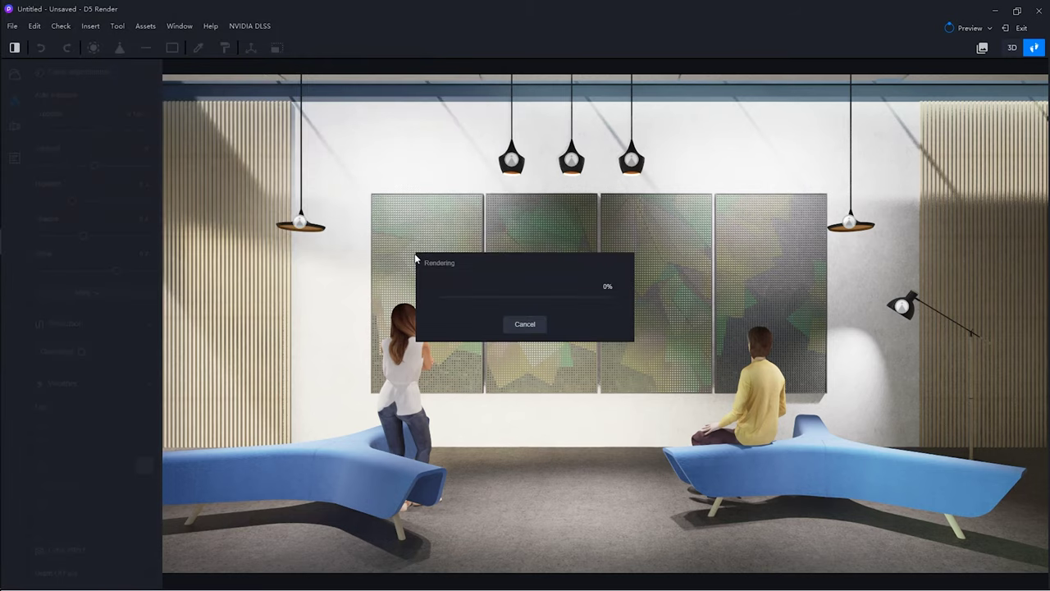